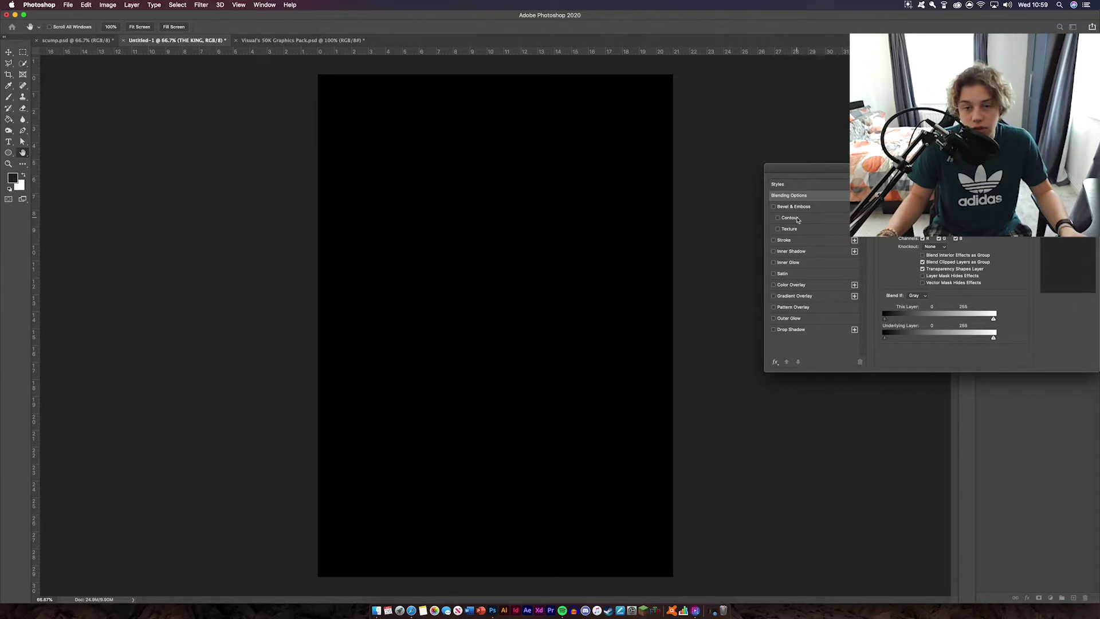
Step: Add a white Stroke effect to the THE KING text and stack duplicates of it in rows down the page
left_click(805, 240)
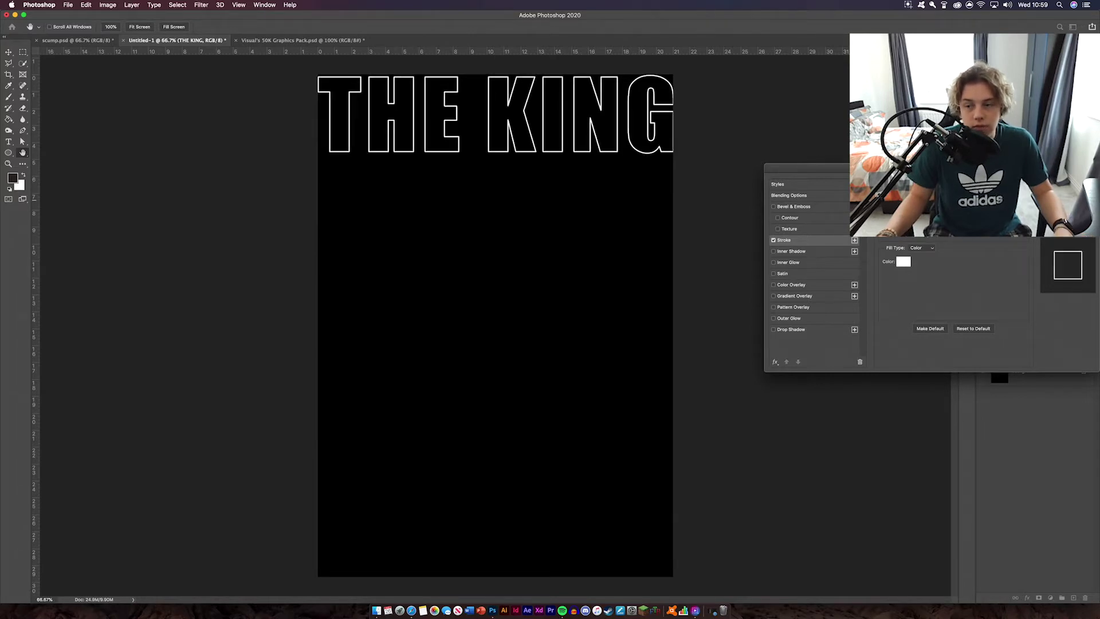
key("Return")
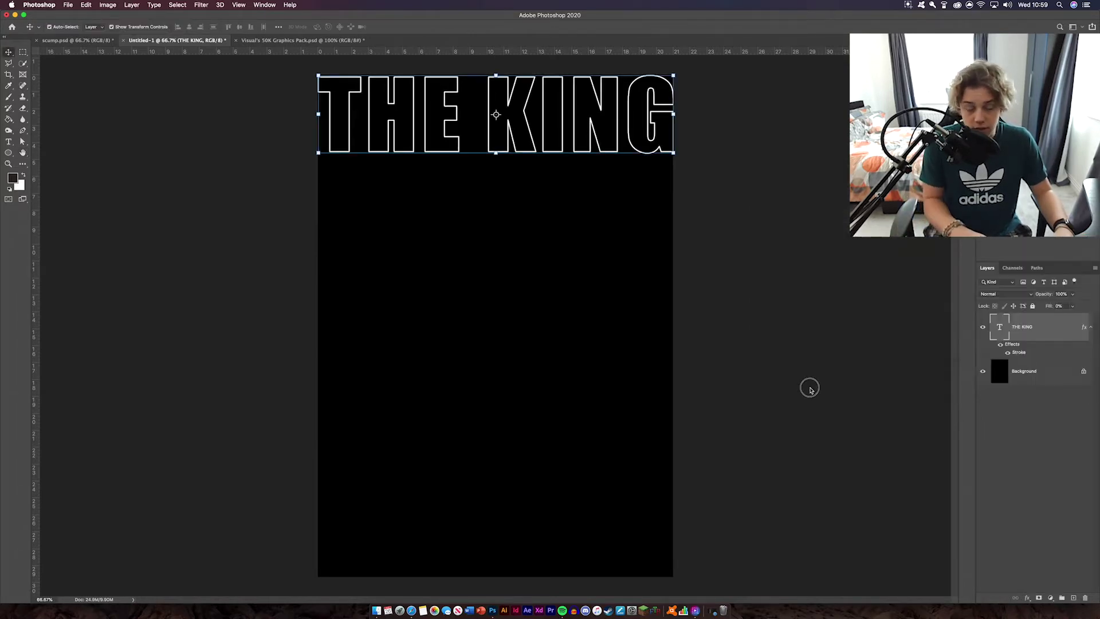
key("v")
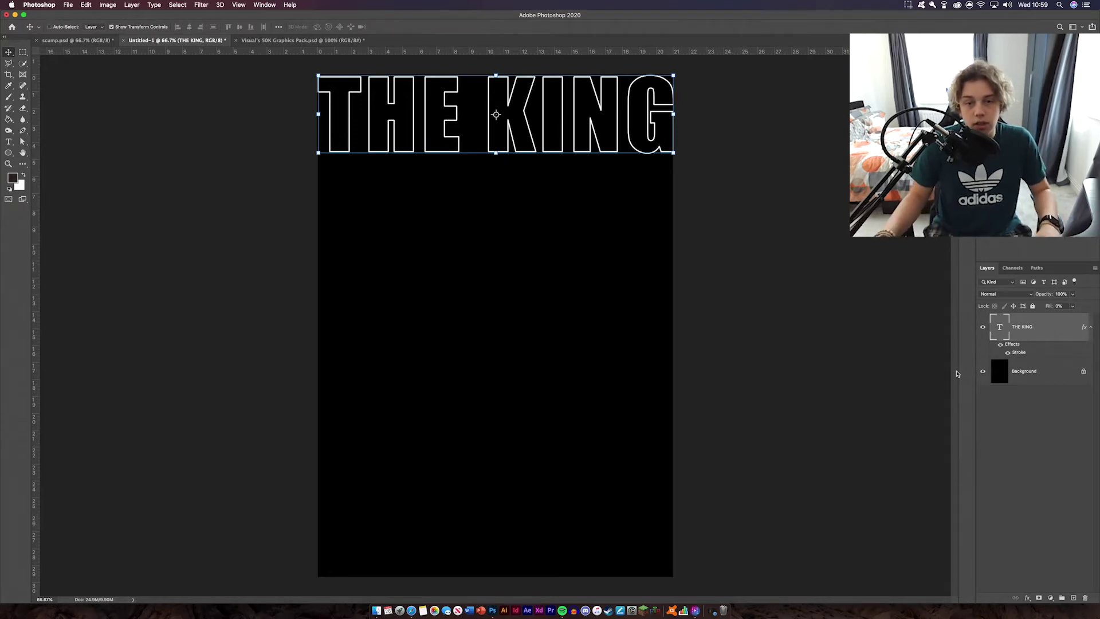
key("ctrl+j")
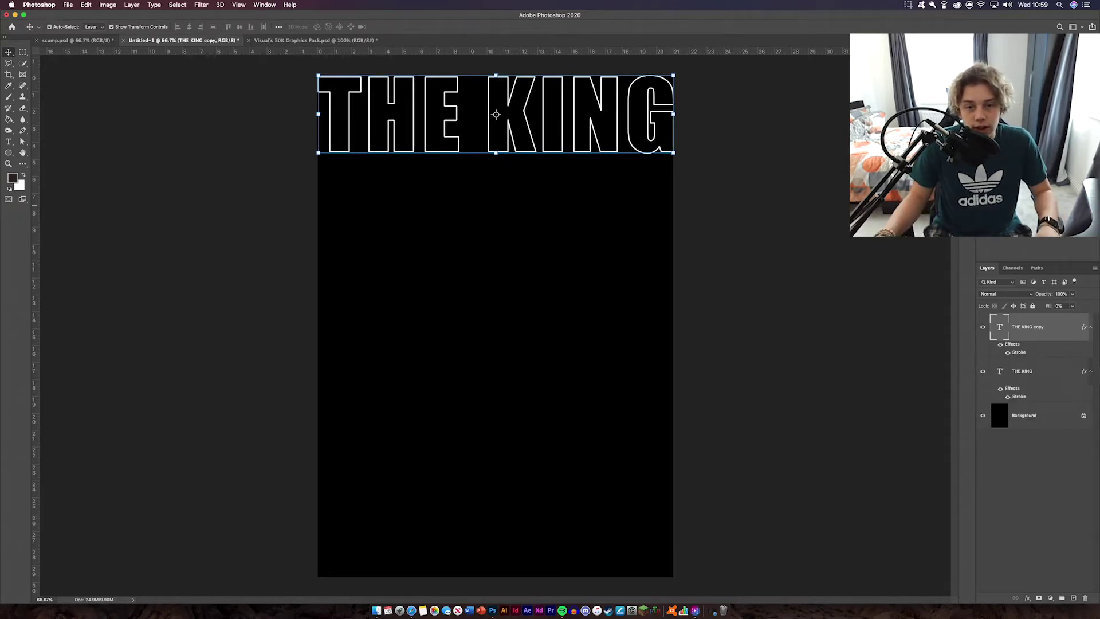
left_click_drag(528, 118, 528, 193)
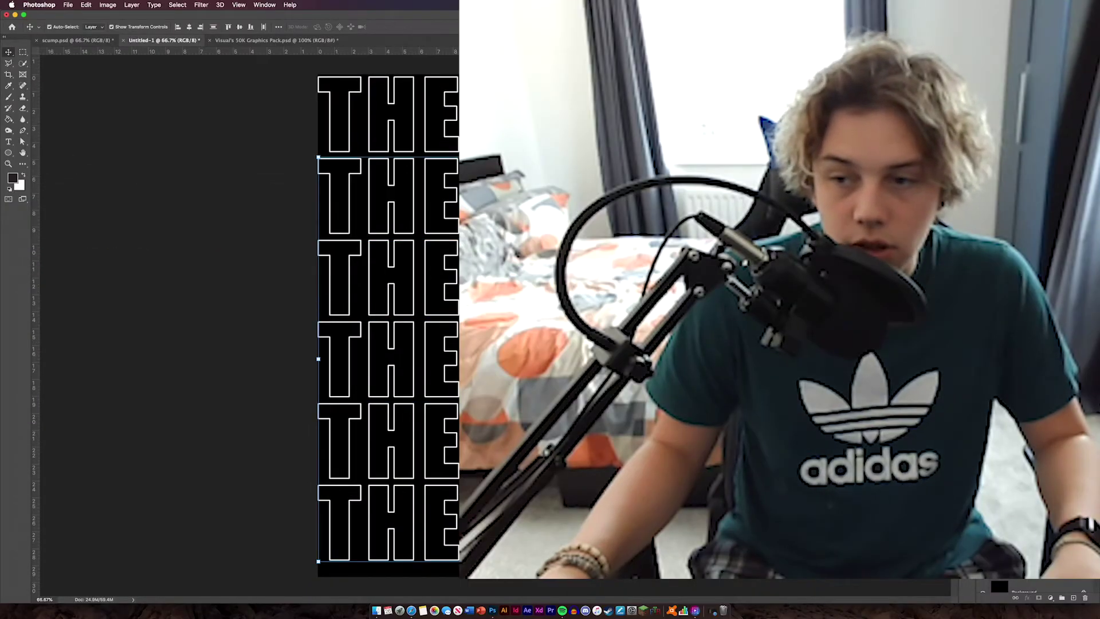
Step: Group the stacked text rows as king and lower the group's opacity to 71%
key("super+g")
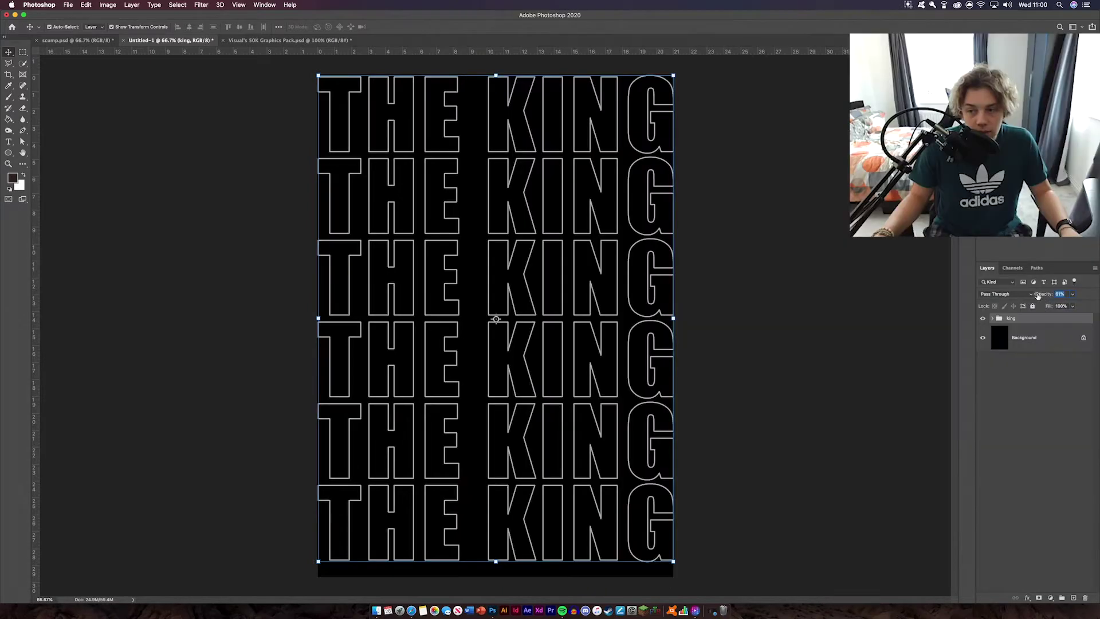
left_click_drag(1038, 296, 1053, 294)
left_click(1051, 435)
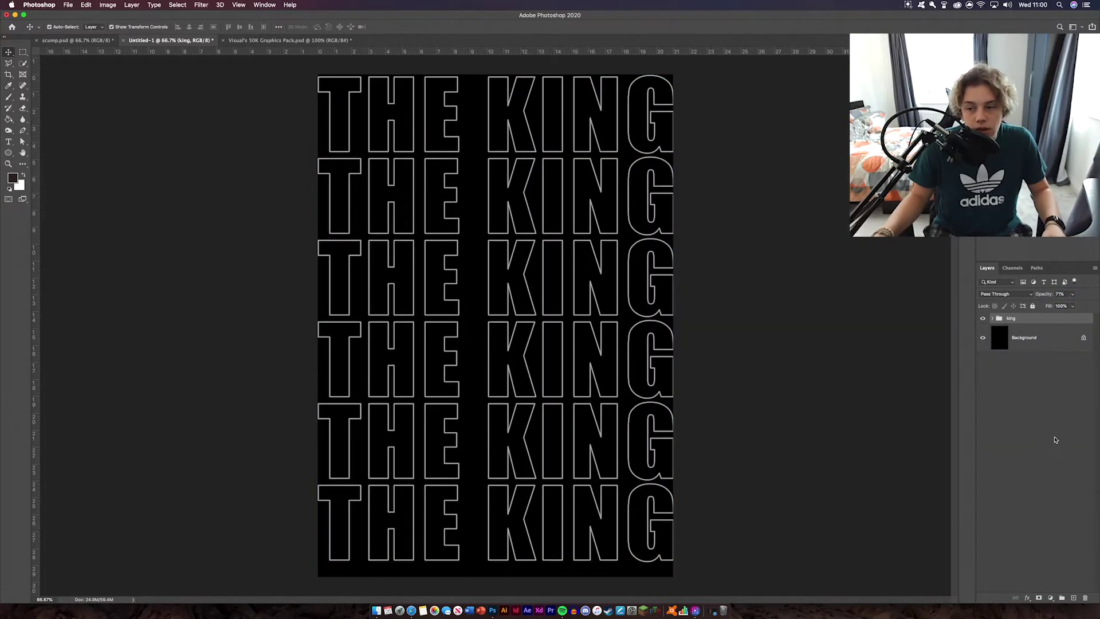
Step: Shift the king group slightly downward so the text rows sit vertically centred on the page
left_click(1055, 320)
key("super+t")
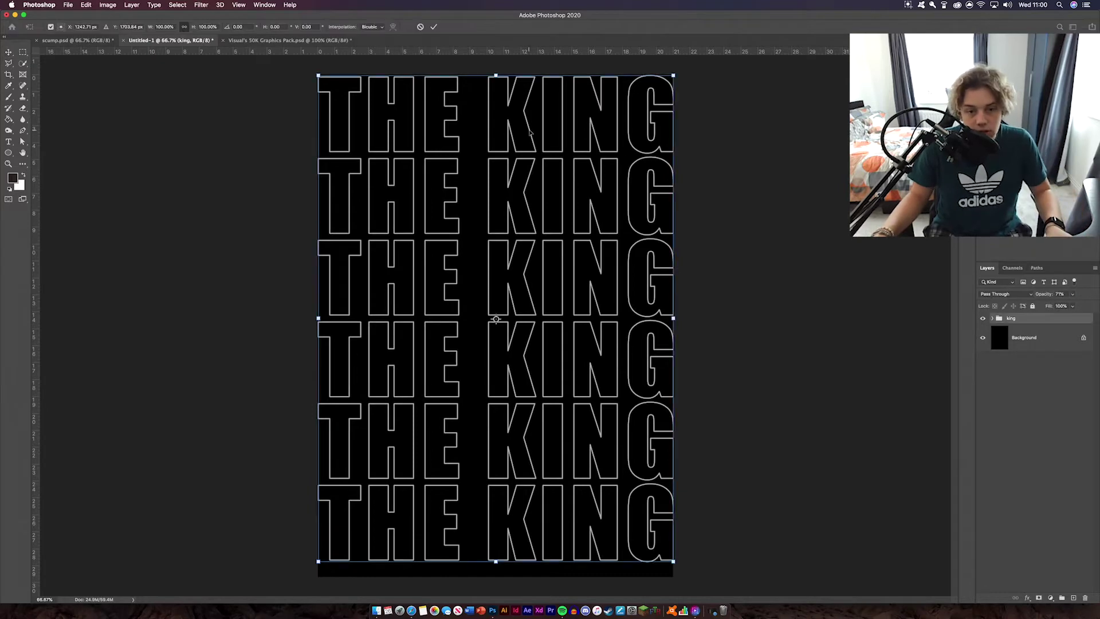
left_click_drag(530, 134, 529, 140)
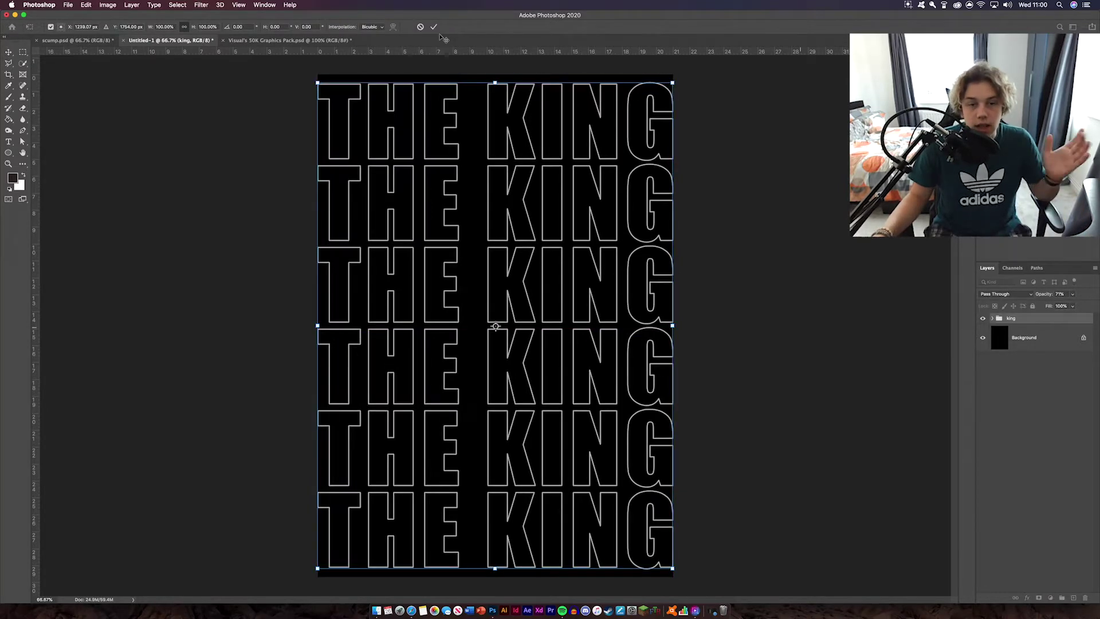
left_click(433, 27)
left_click(830, 304)
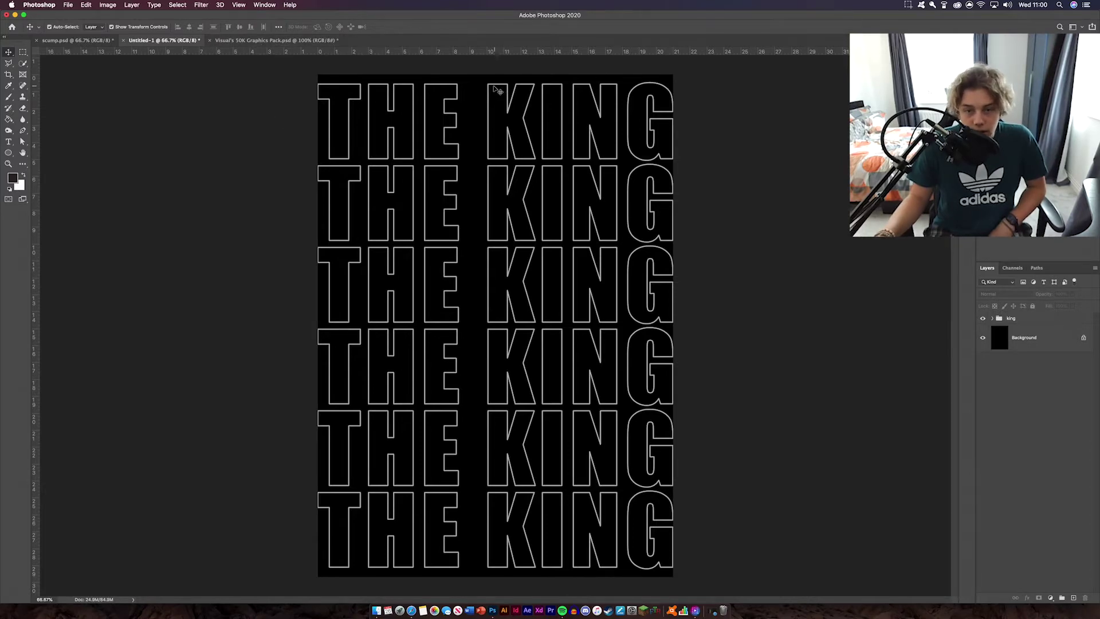
Step: Copy Texture 10 from Visual's 50K Graphics Pack.psd into the THE KING poster and rotate it -90 degrees
left_click(275, 41)
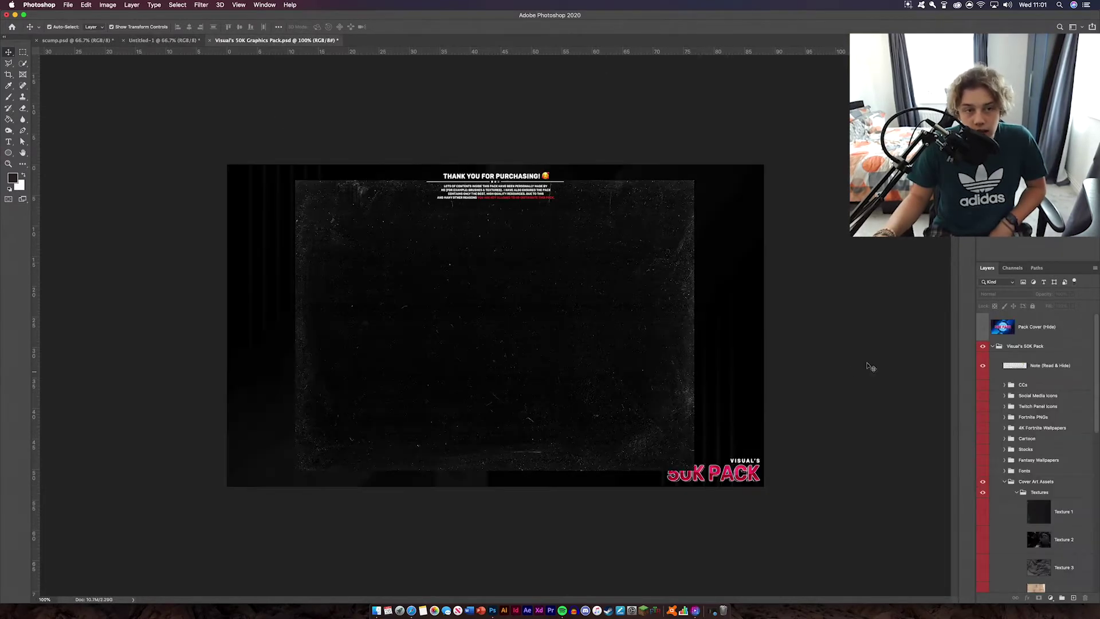
left_click(356, 216)
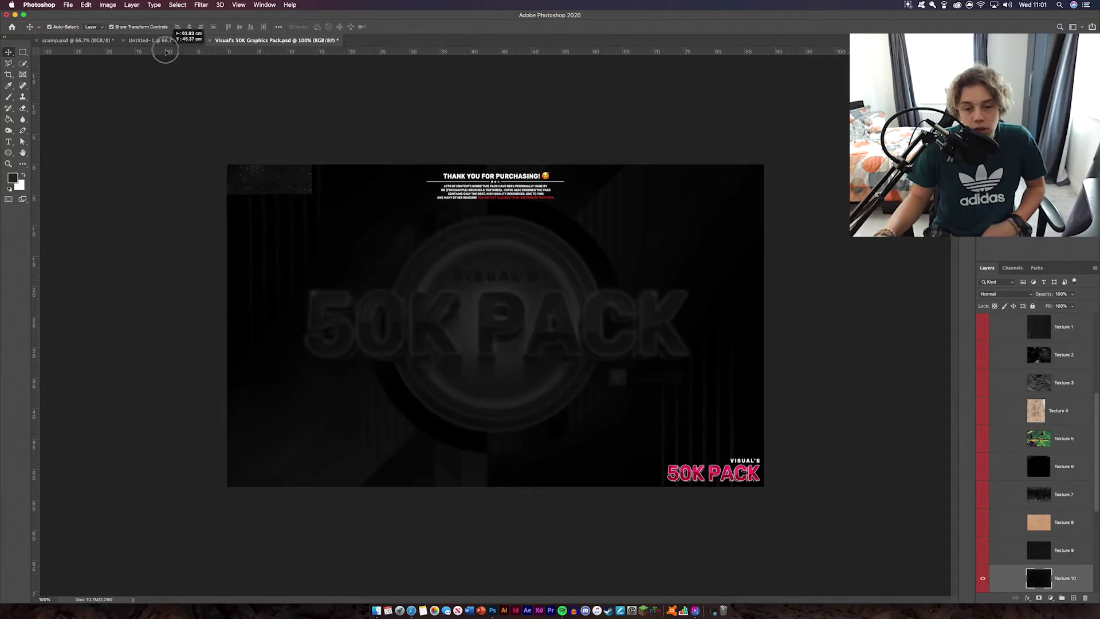
left_click(167, 40)
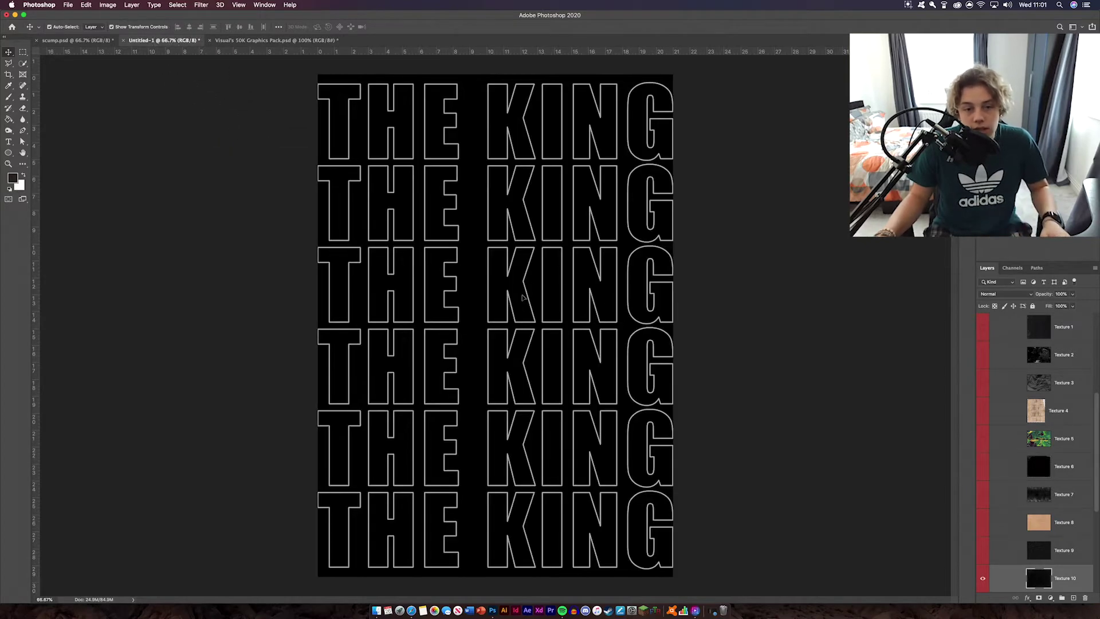
left_click_drag(523, 296, 523, 296)
left_click_drag(380, 192, 487, 350)
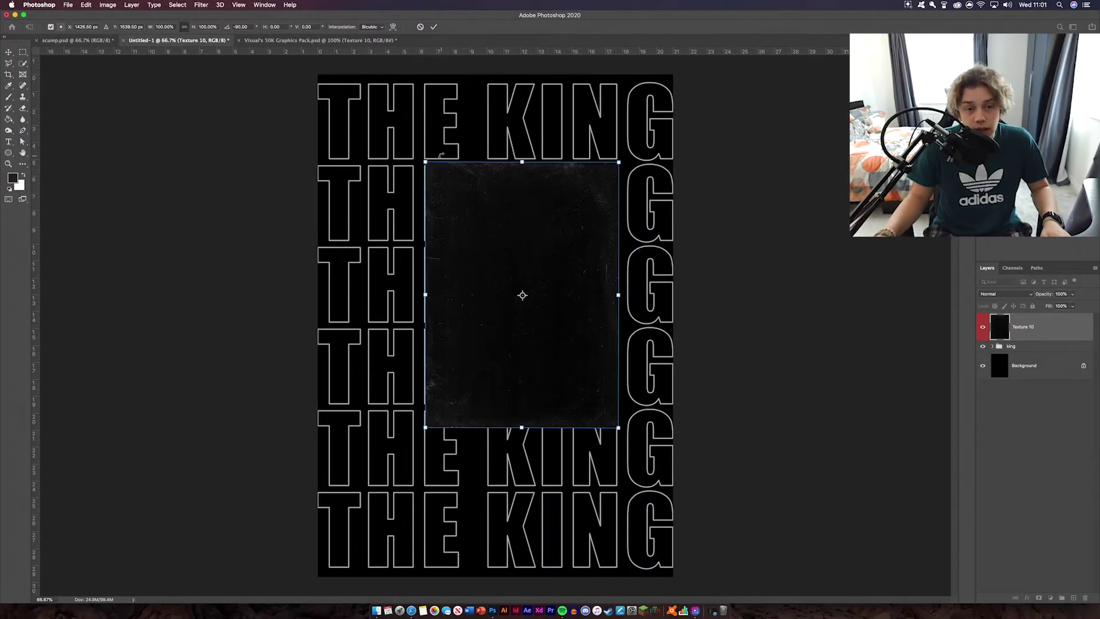
Step: Scale Texture 10 to cover the whole page and change its blending mode so the text rows show through
left_click_drag(427, 163, 310, 74)
left_click_drag(466, 152, 445, 177)
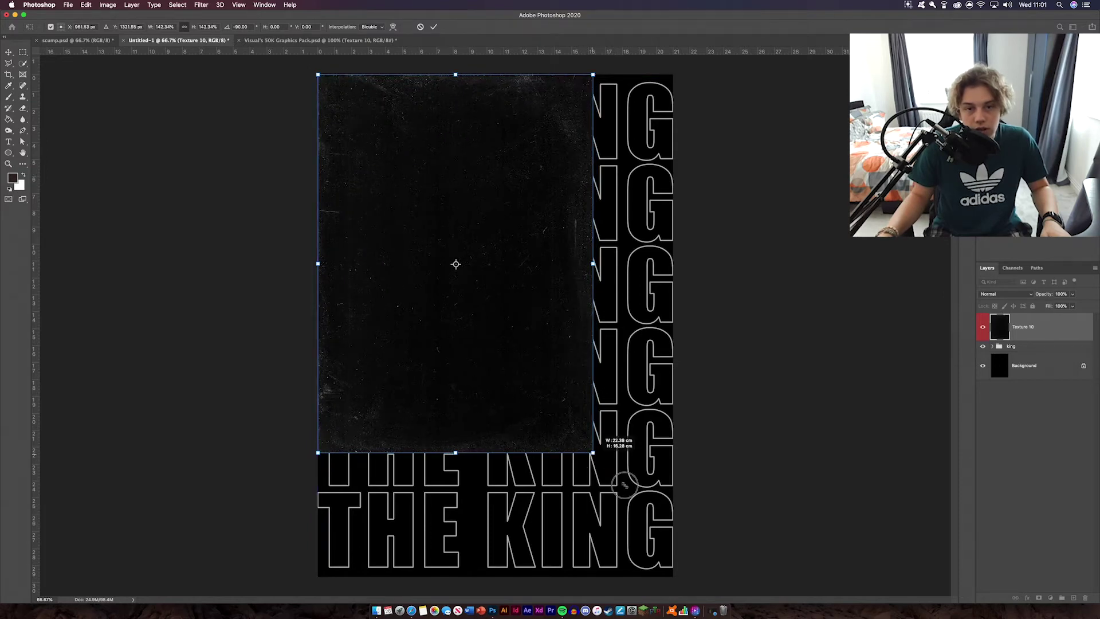
left_click_drag(596, 453, 687, 580)
key("Return")
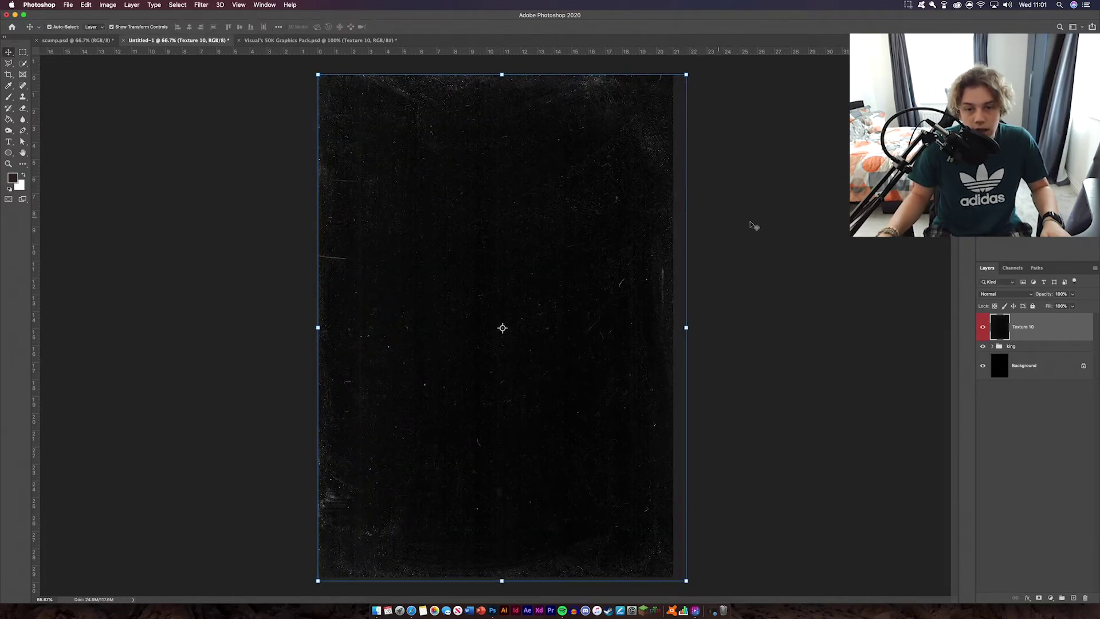
left_click(1004, 294)
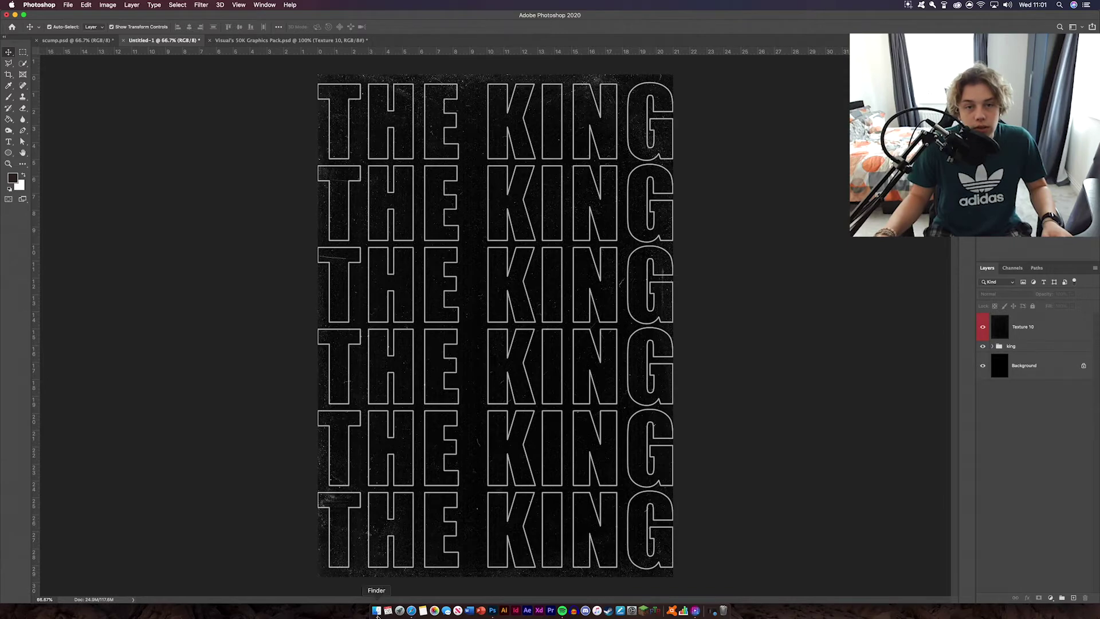
Step: Open the recent photo 1920-Chicago_Huntsmen_Scump_0002.jpg and trace a Pen path around the man's hoodie, neck, ears and hair to cut him out
left_click(376, 611)
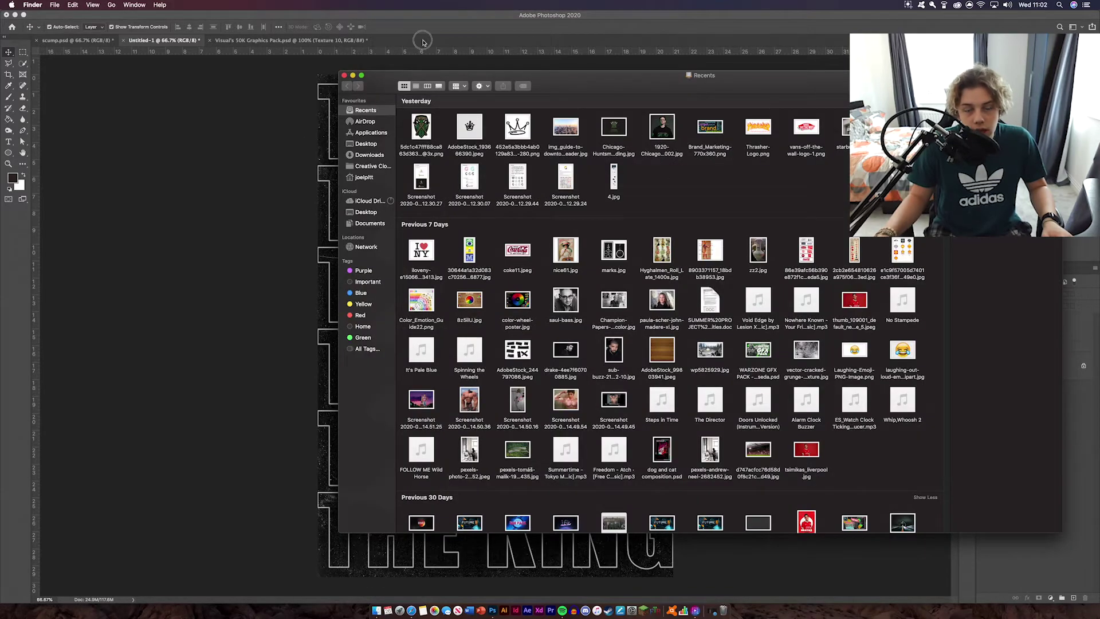
left_click_drag(423, 42, 423, 44)
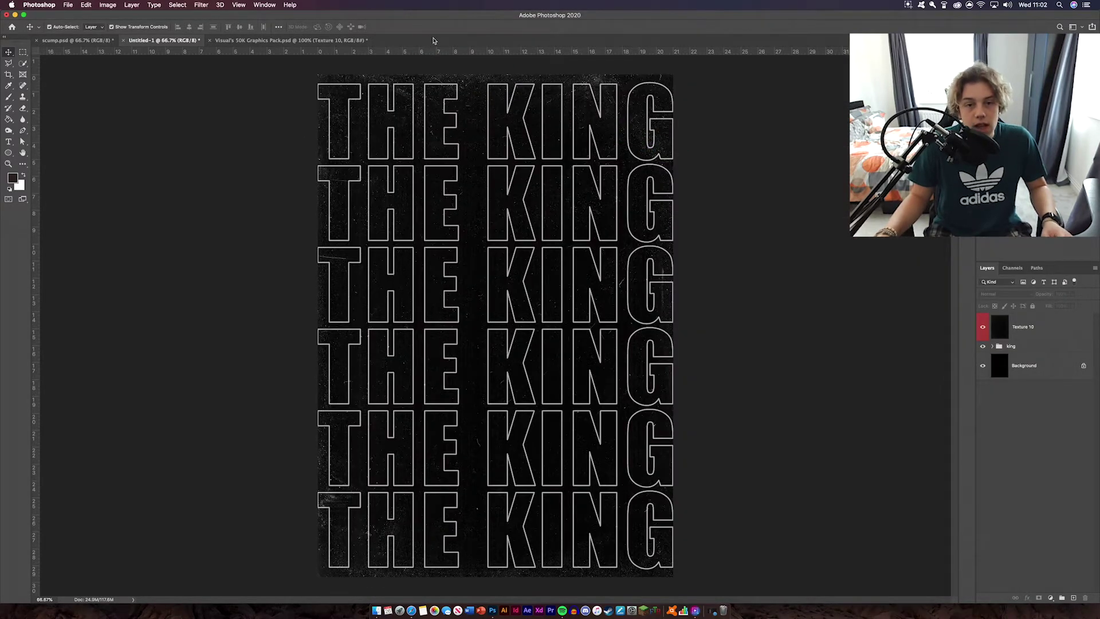
left_click(23, 131)
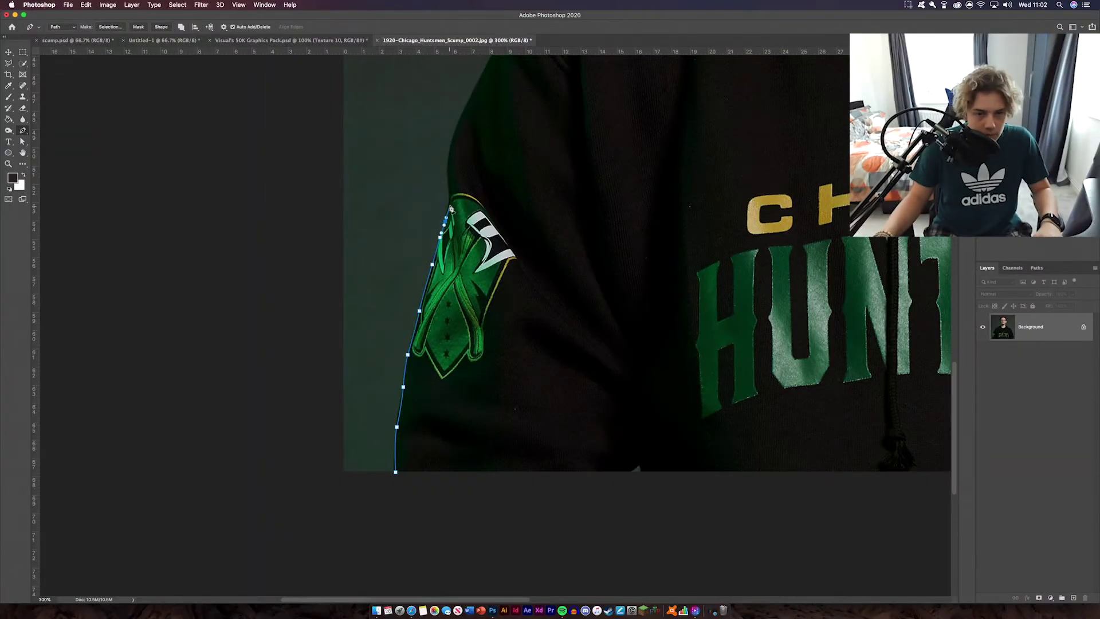
left_click(466, 282)
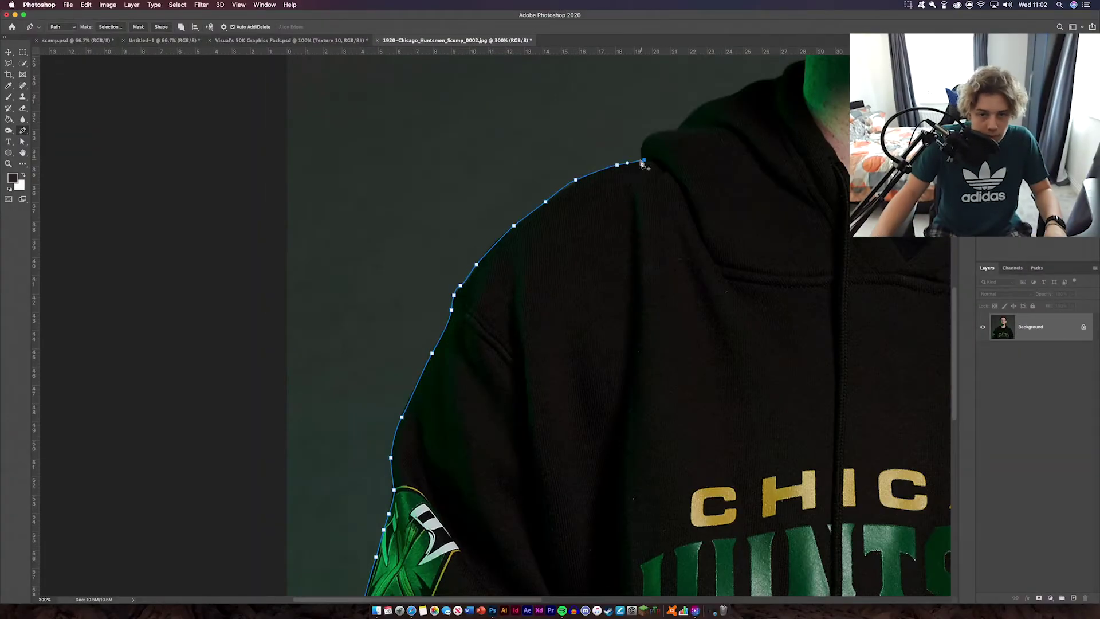
left_click(497, 284)
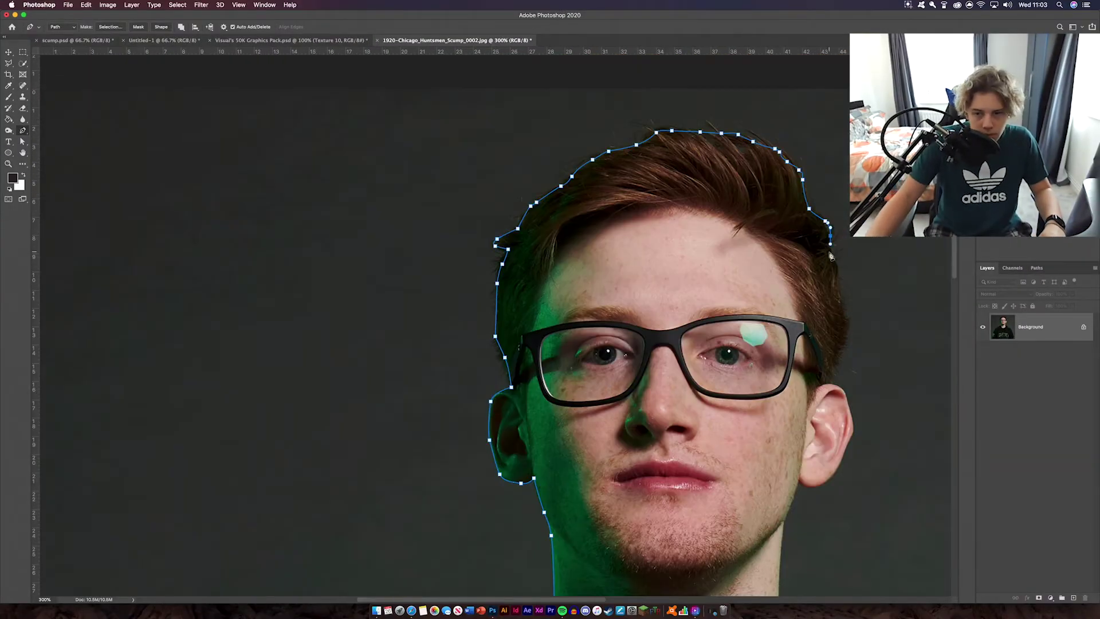
left_click(732, 303)
left_click(650, 481)
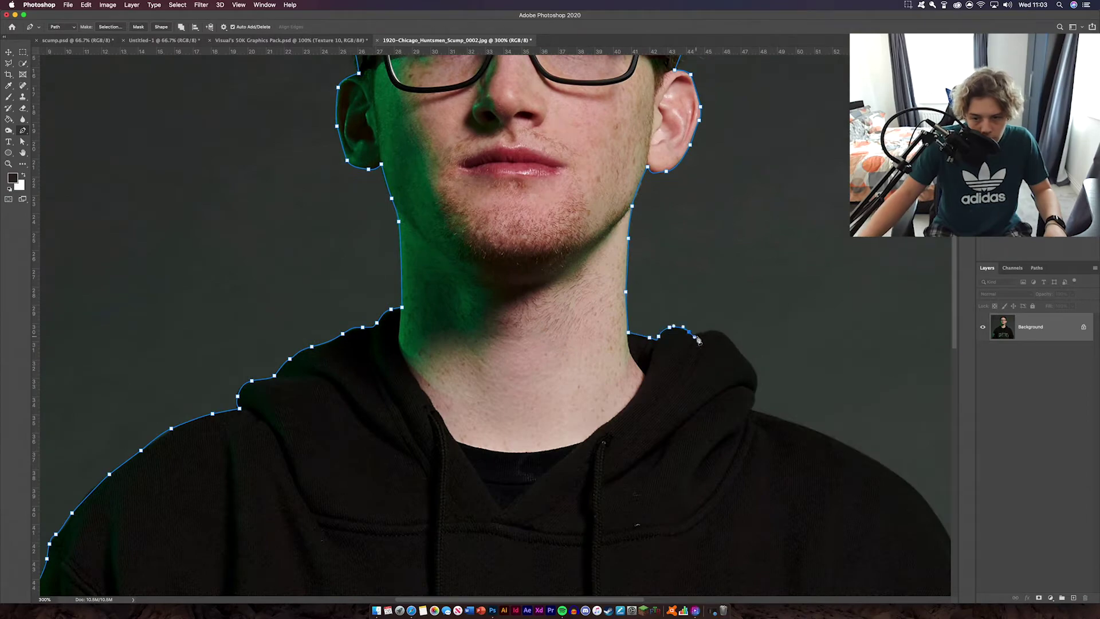
left_click(574, 232)
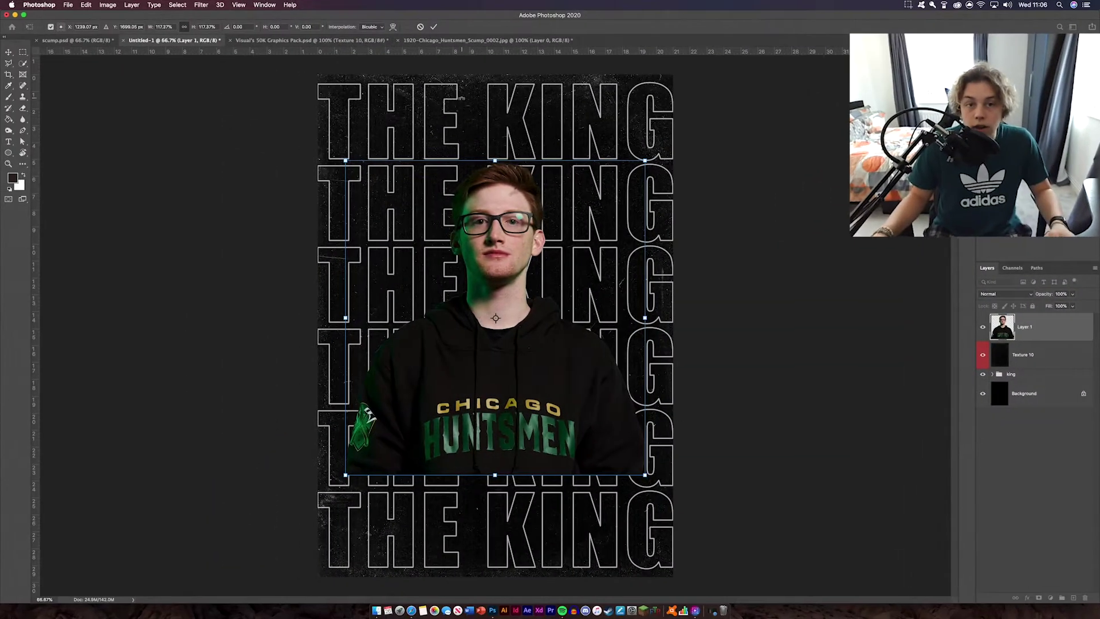
Step: Apply the cut-out man's enlargement to about 117%, centred over the text rows
left_click(433, 26)
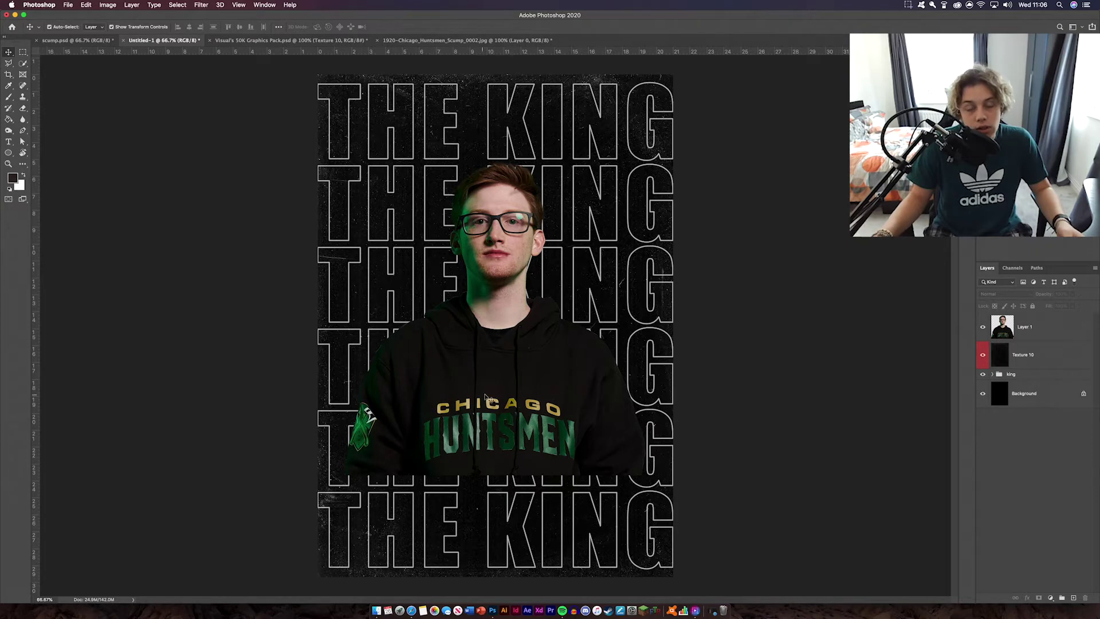
left_click(1053, 339)
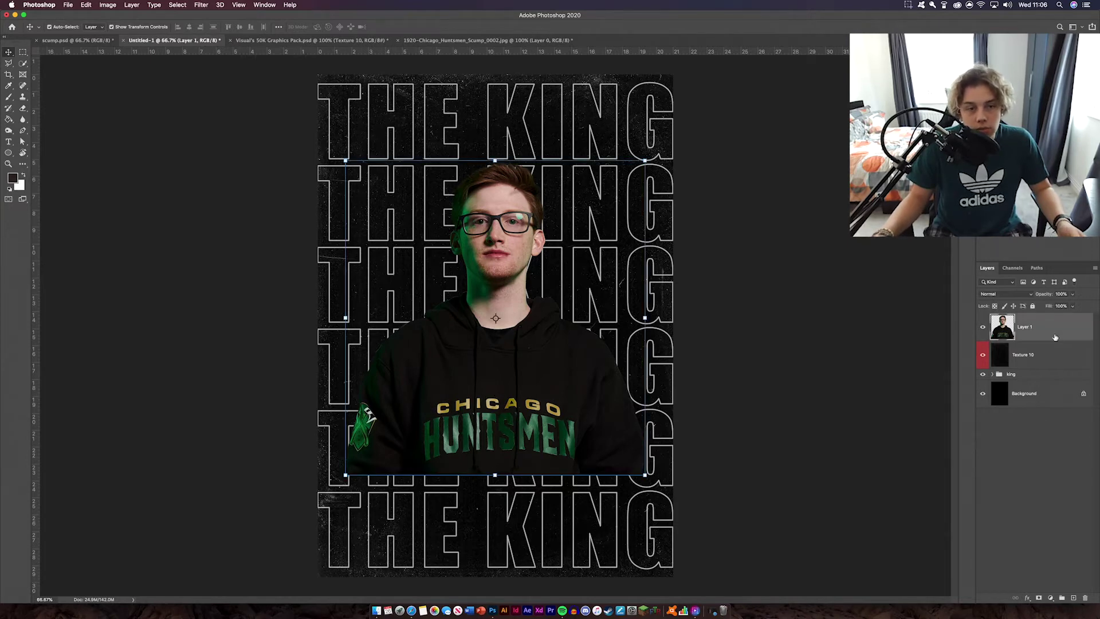
left_click(825, 427)
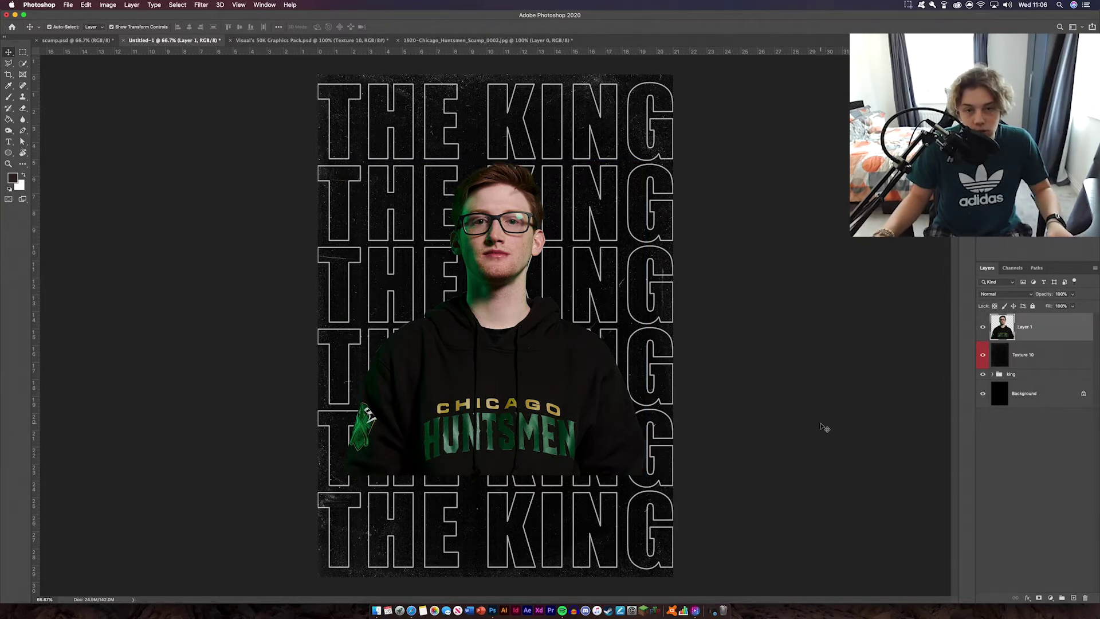
Step: Draw a full-height rectangle about 356 px wide over the column of N letters and fill it with dark green
right_click(9, 150)
left_click(51, 153)
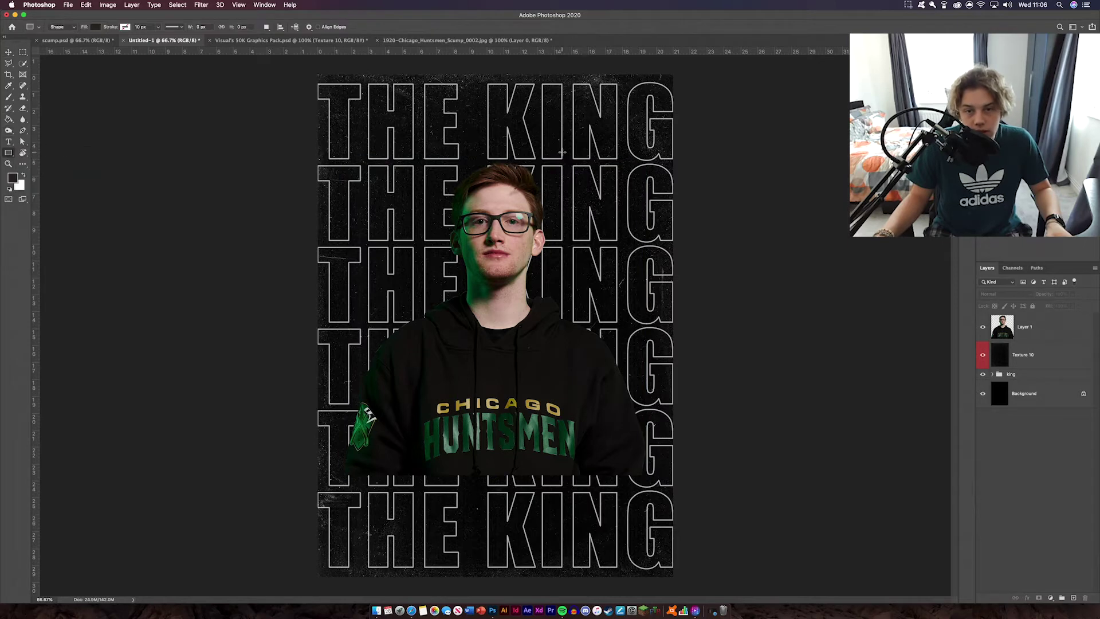
left_click_drag(570, 74, 620, 582)
left_click(760, 238)
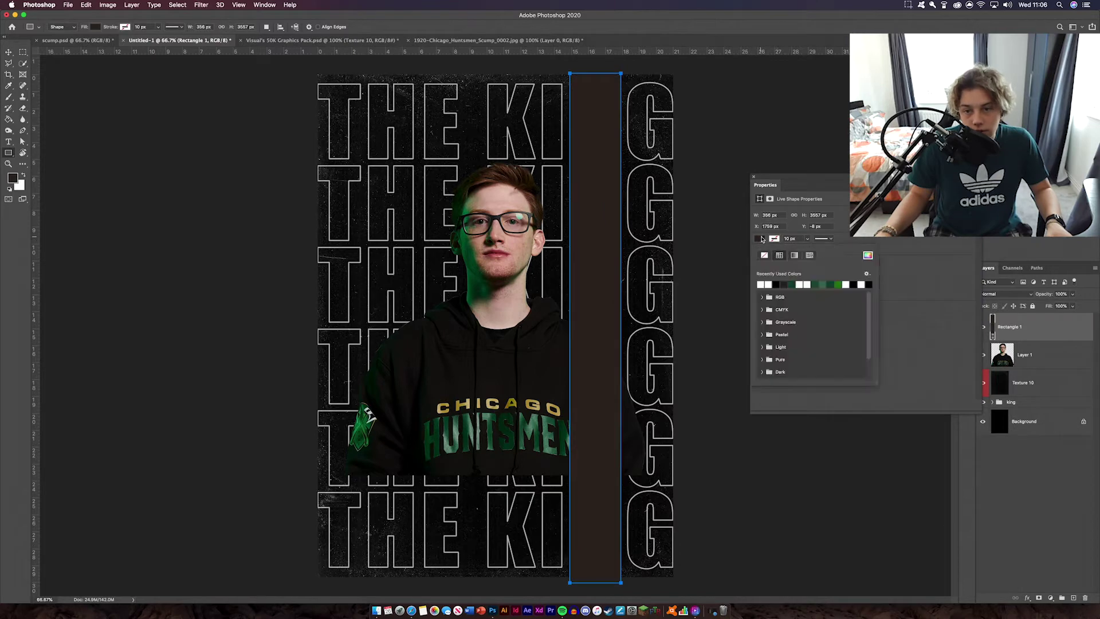
left_click(792, 284)
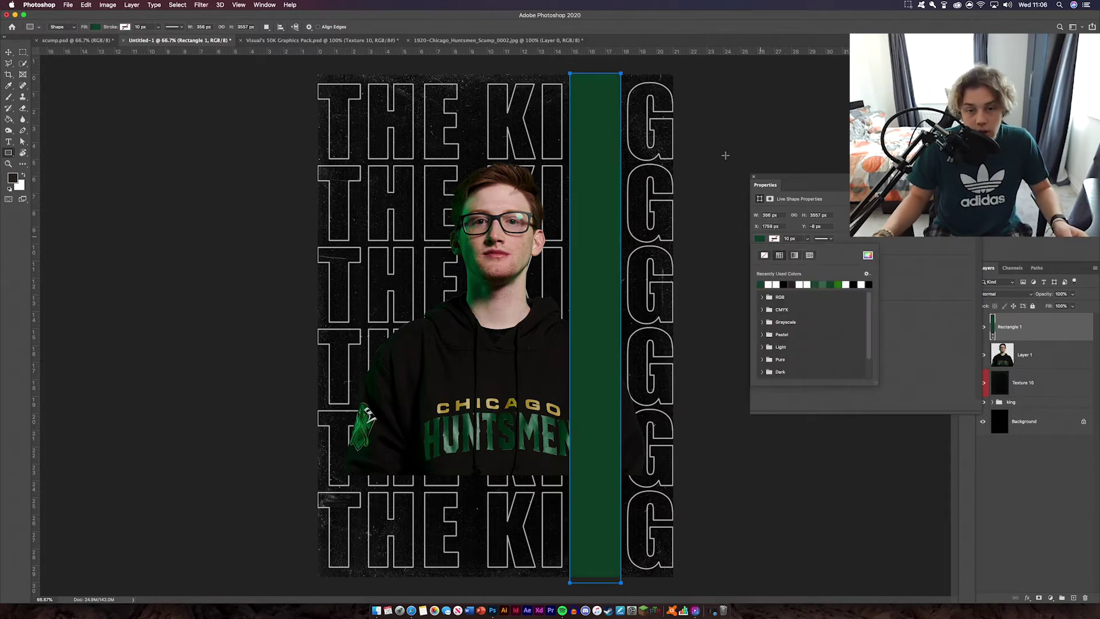
left_click(755, 177)
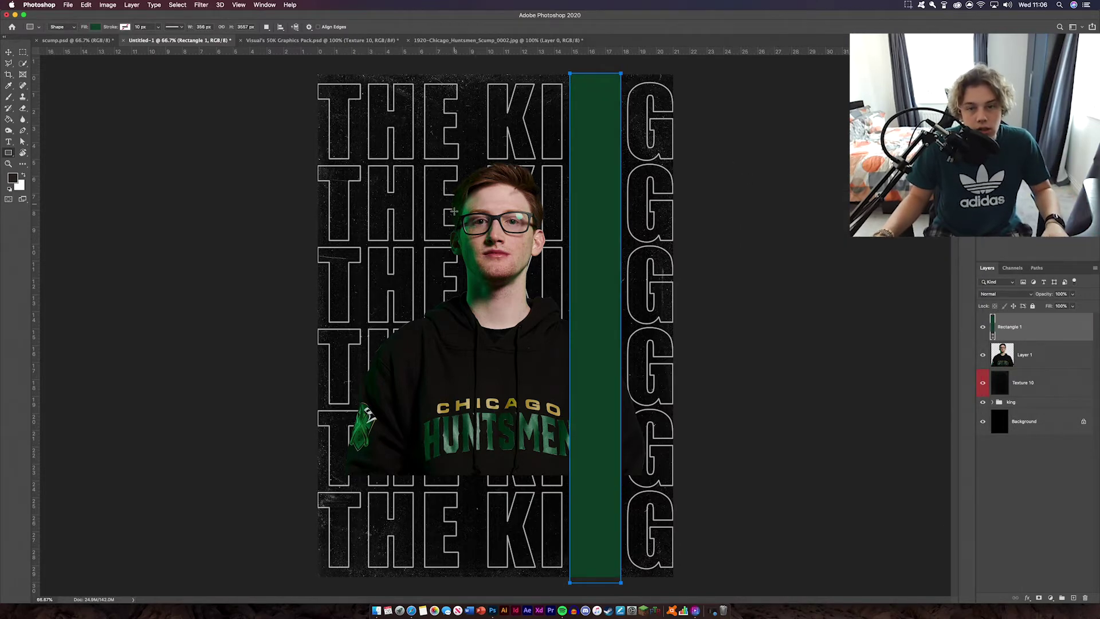
left_click(9, 51)
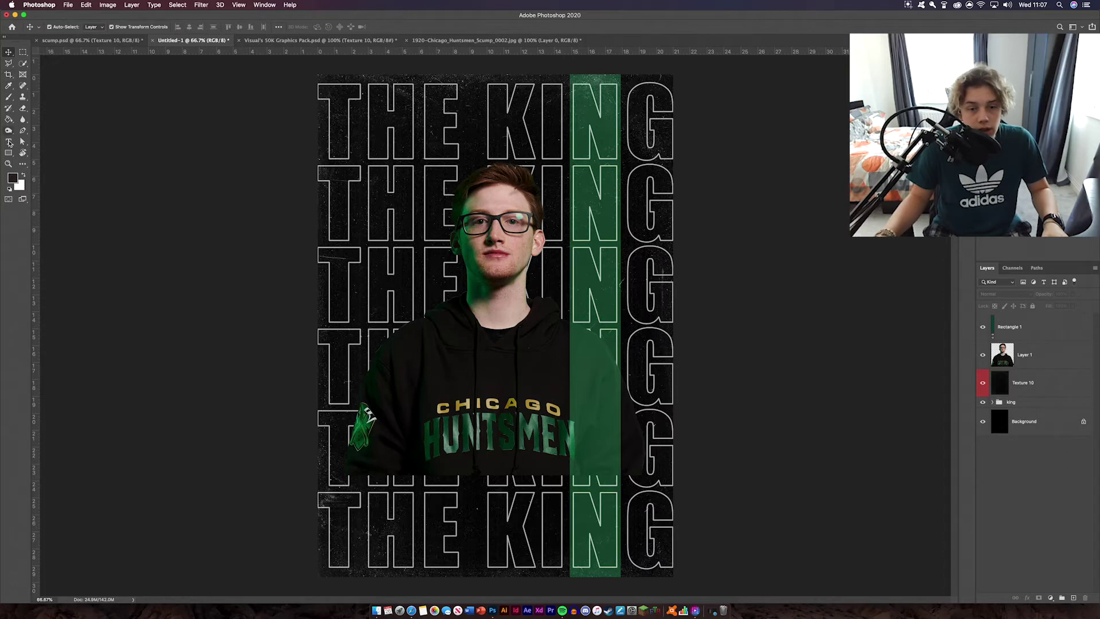
Step: Draw a circle about 1061 px in diameter overlapping the left part of the man's head
left_click_drag(8, 153, 52, 172)
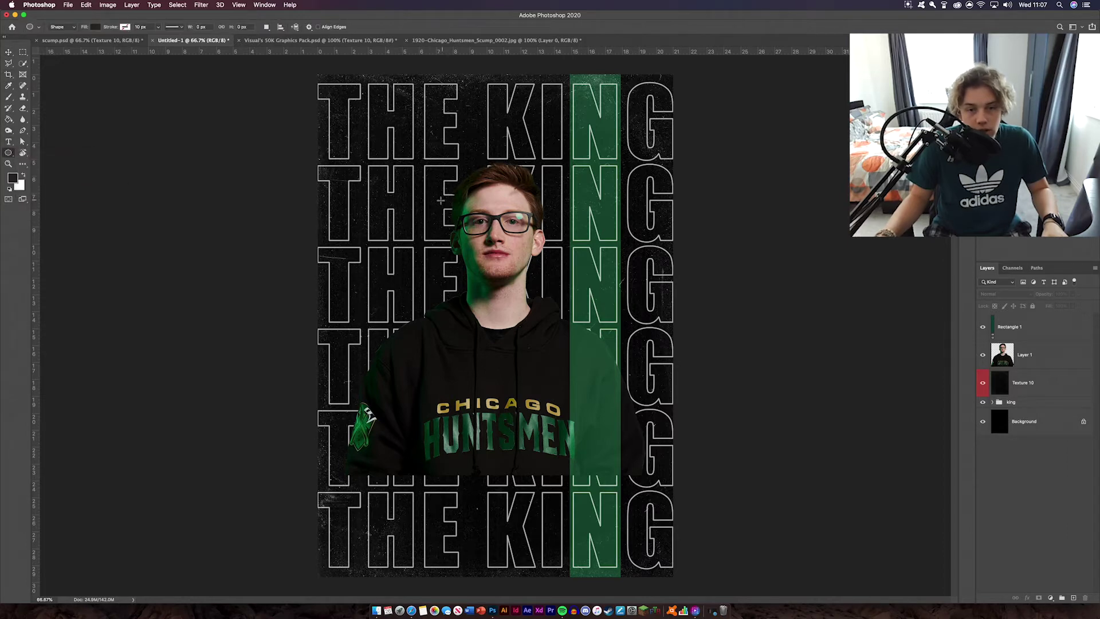
left_click_drag(368, 184, 548, 336)
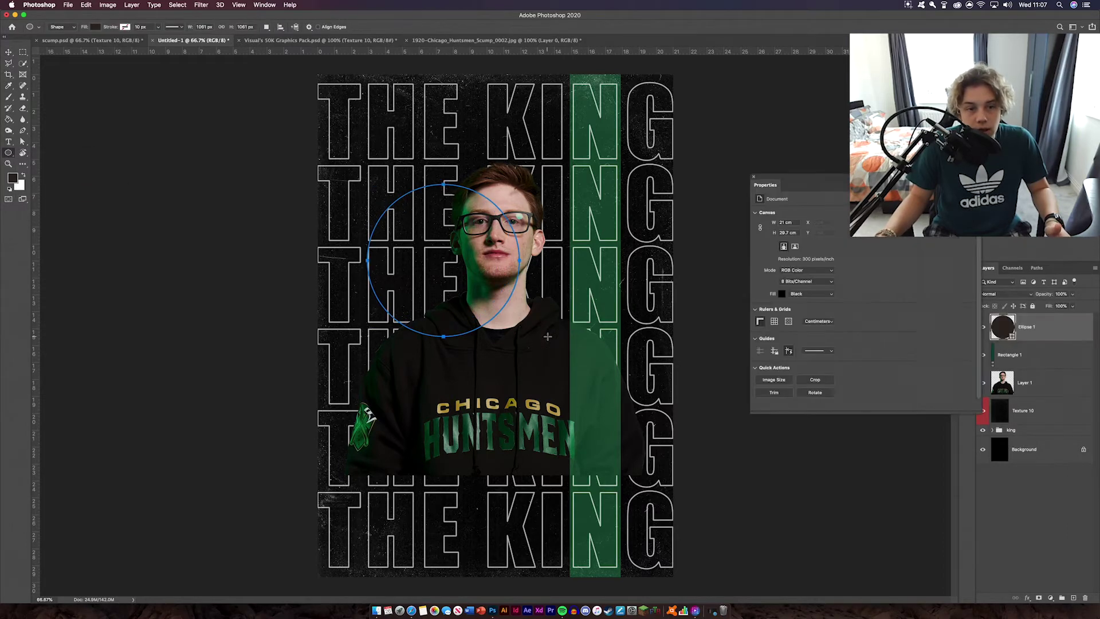
left_click(8, 52)
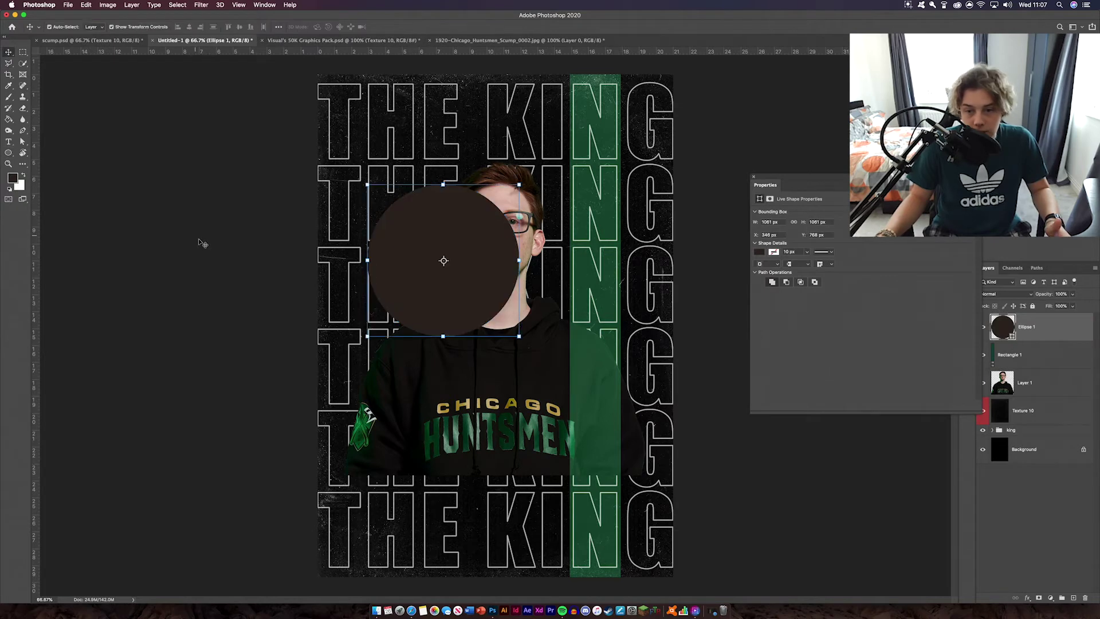
Step: Fill the circle with the rectangle's dark green and place its layer behind the cut-out man
left_click(759, 253)
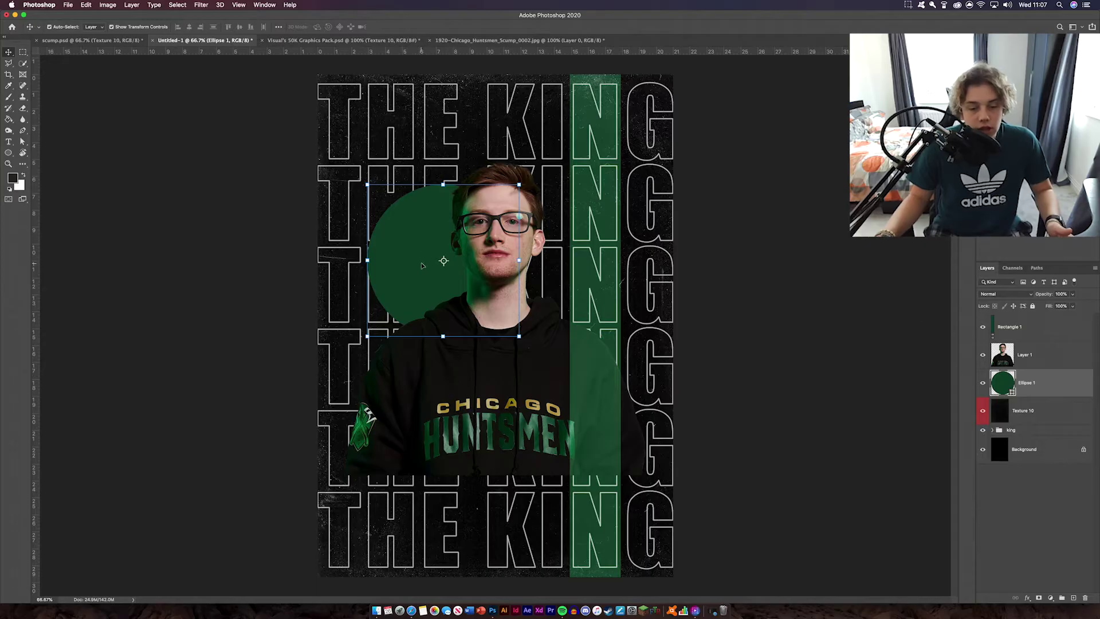
left_click(723, 193)
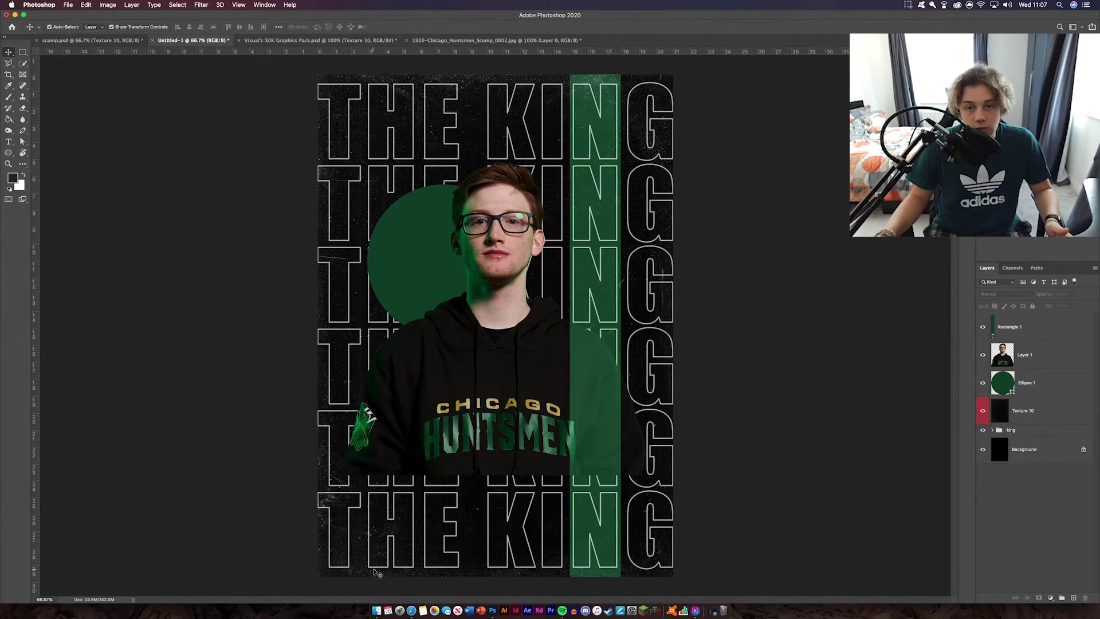
Step: Bring the Chicago skyline image img_guide-to-downtown_header into the poster and stack it between the man and the circle
left_click(376, 609)
left_click_drag(561, 127, 277, 216)
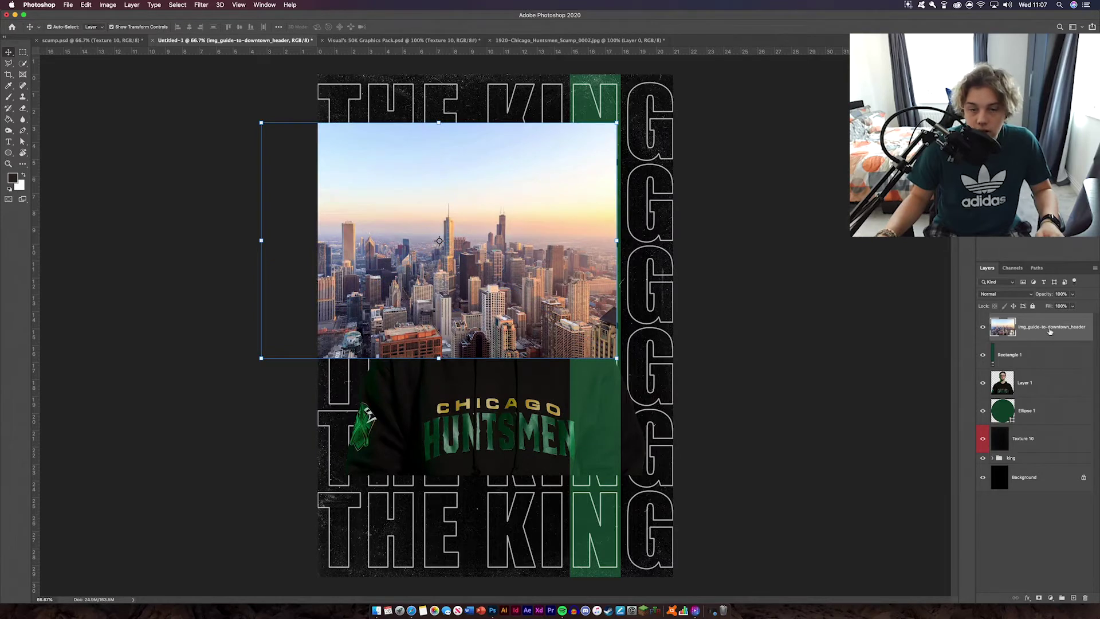
left_click_drag(1050, 331, 1049, 403)
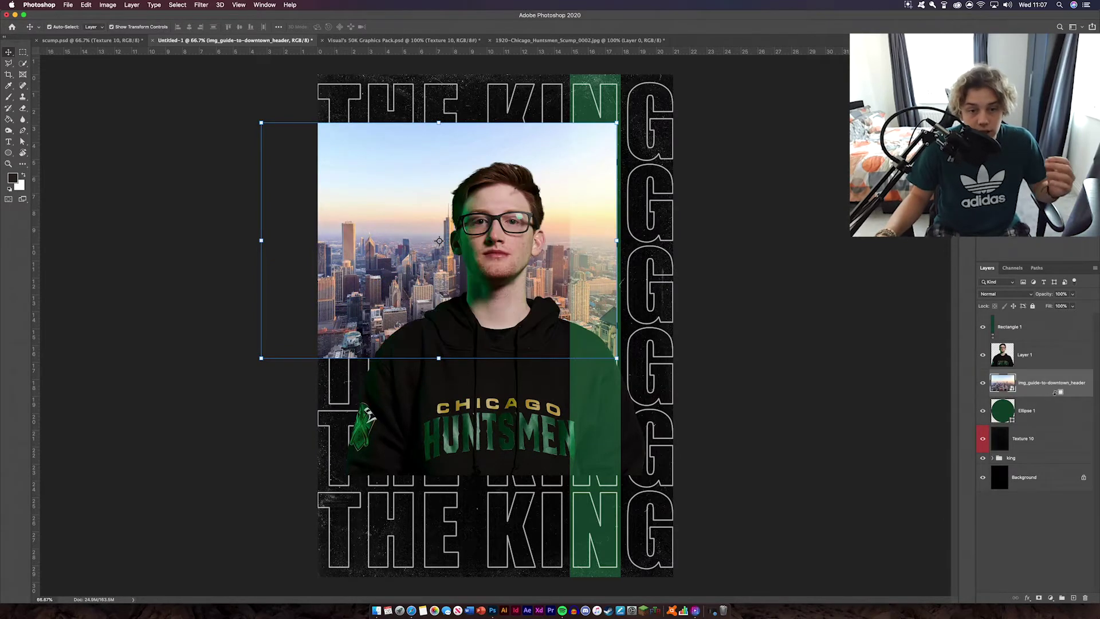
Step: Clip the skyline image to the circle and shift it left so the towers show beside the man's head
left_click(1050, 397, "alt")
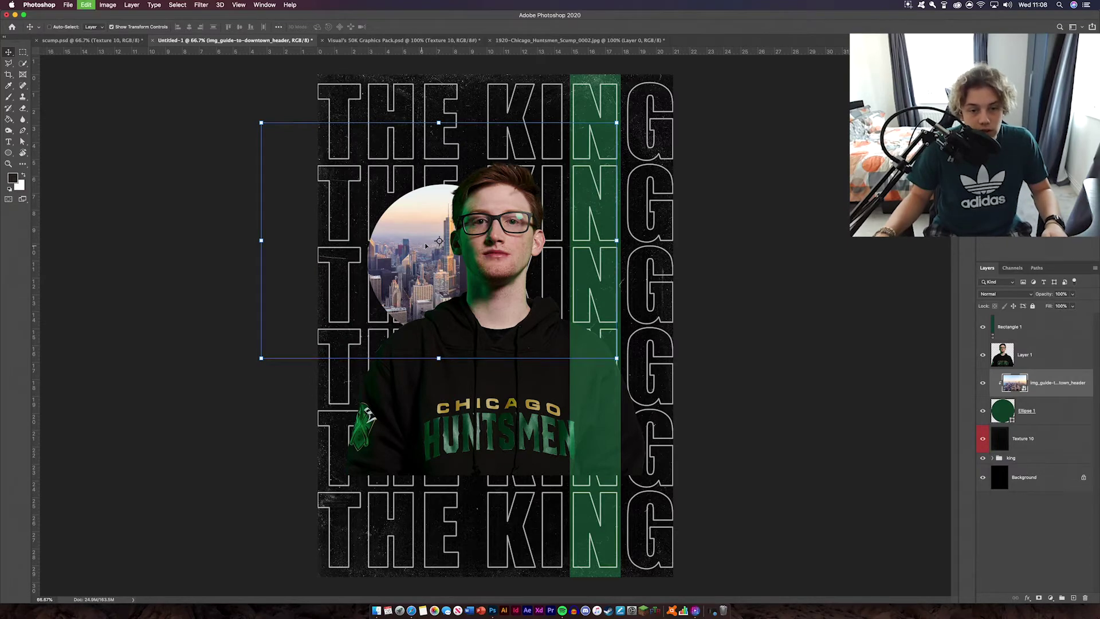
left_click_drag(457, 240, 371, 266)
left_click(405, 26)
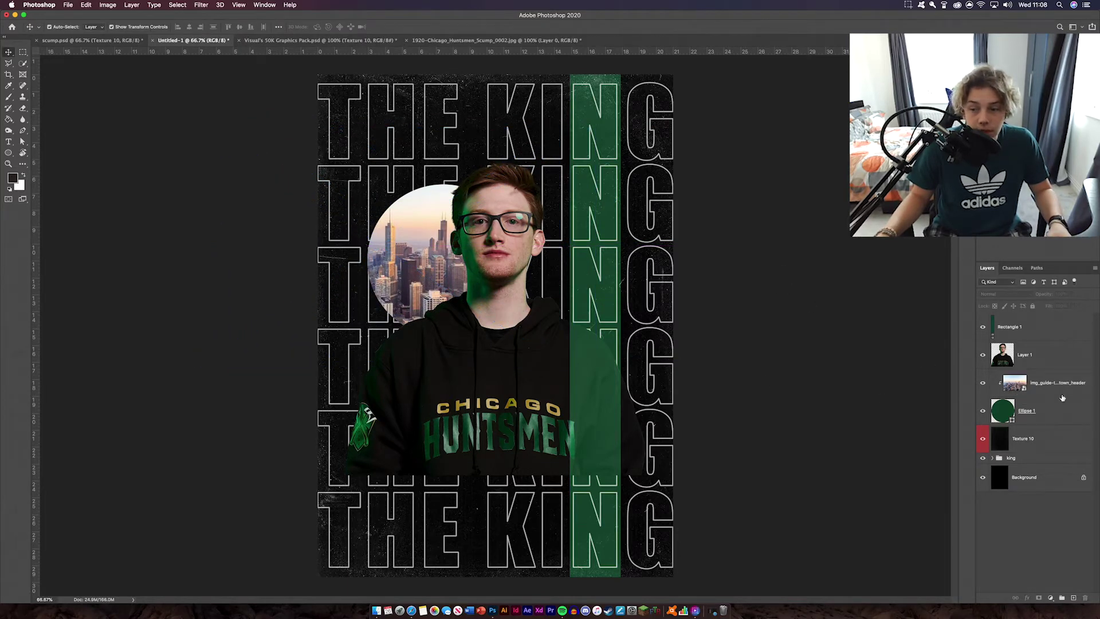
left_click(1058, 385)
left_click(779, 380)
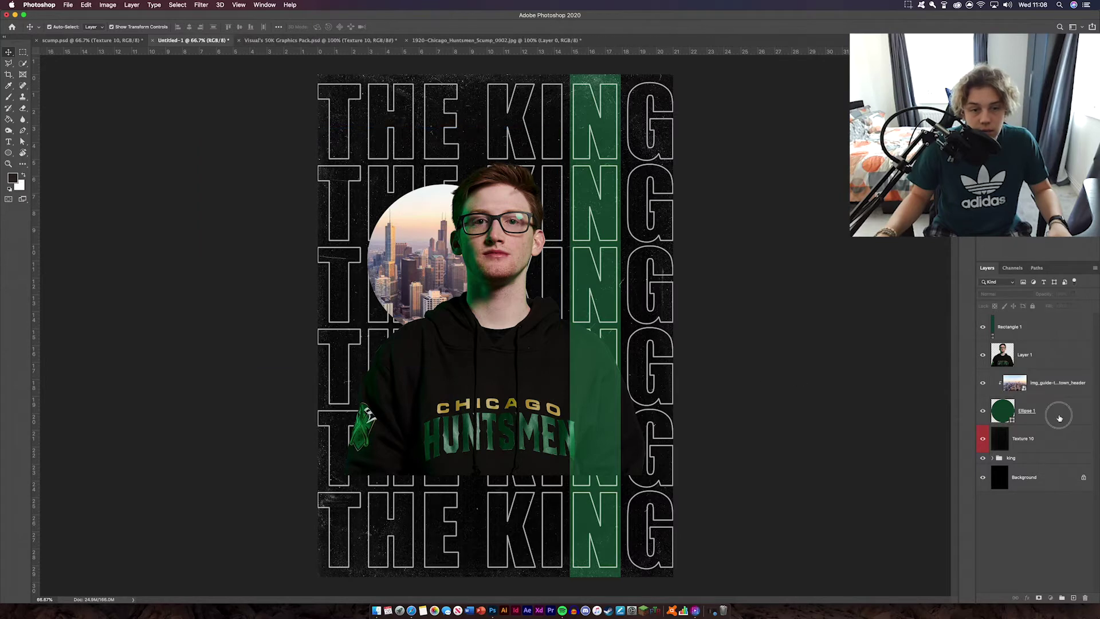
left_click(1059, 418)
left_click(996, 293)
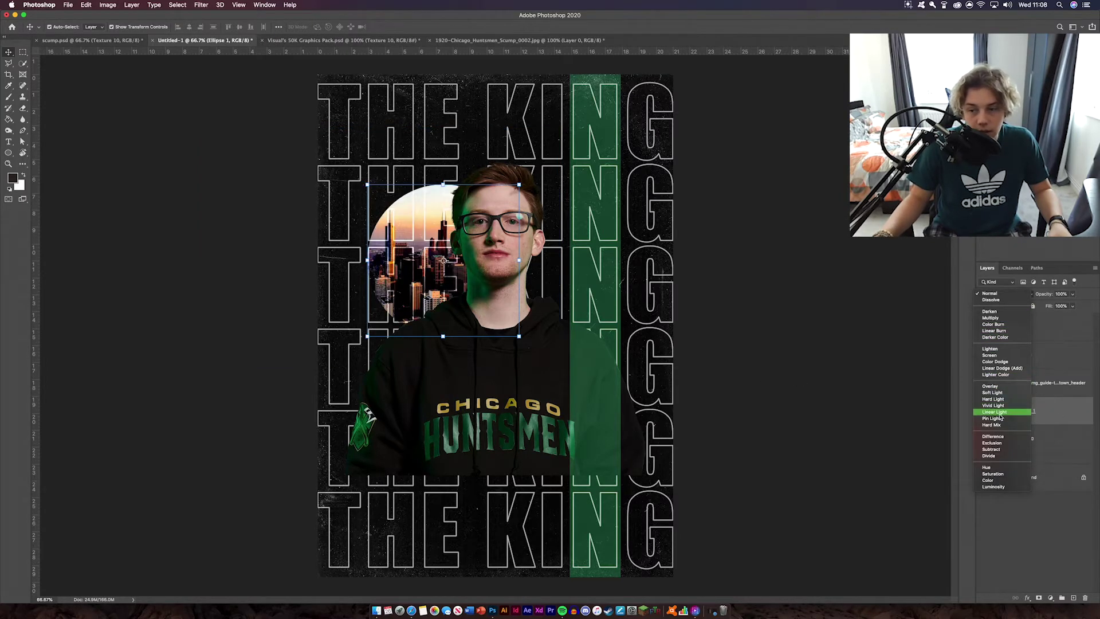
key("Escape")
left_click(1060, 382)
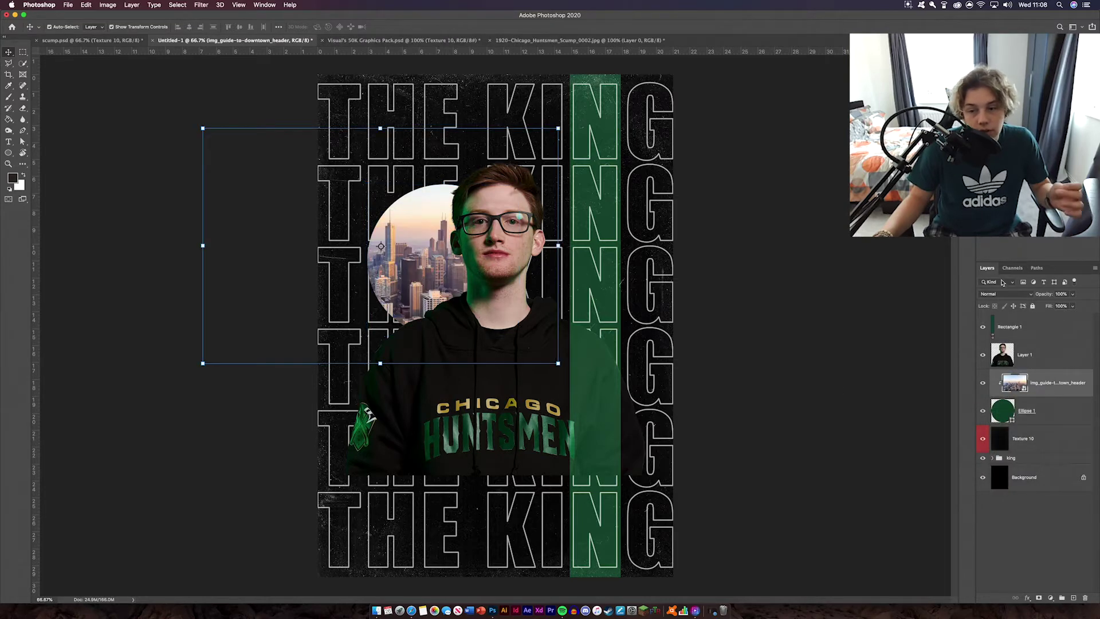
left_click(1002, 293)
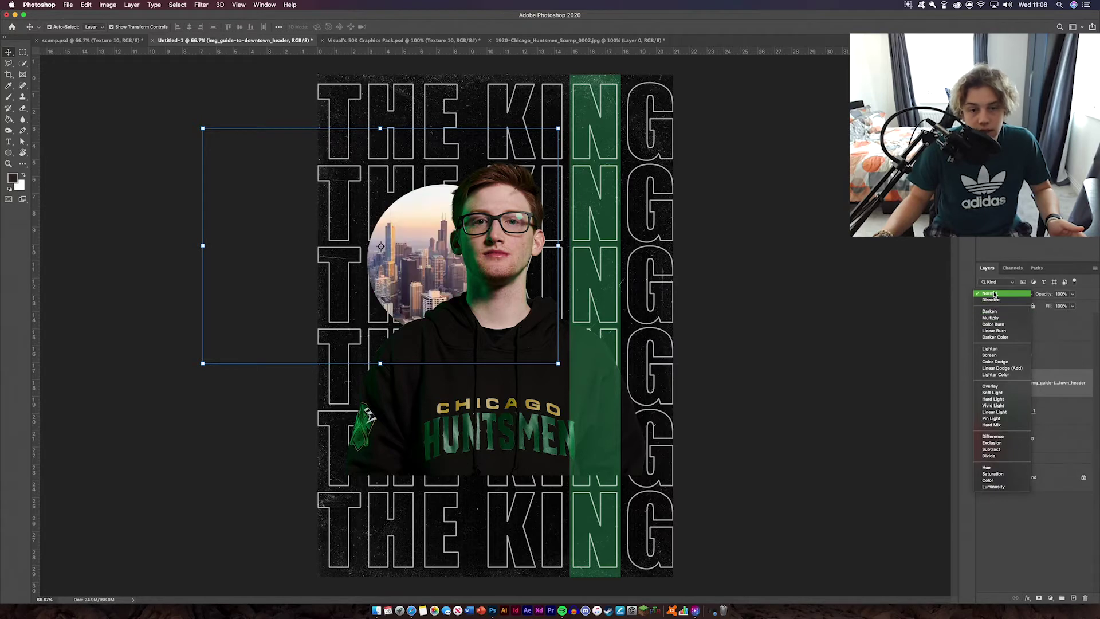
left_click(994, 294)
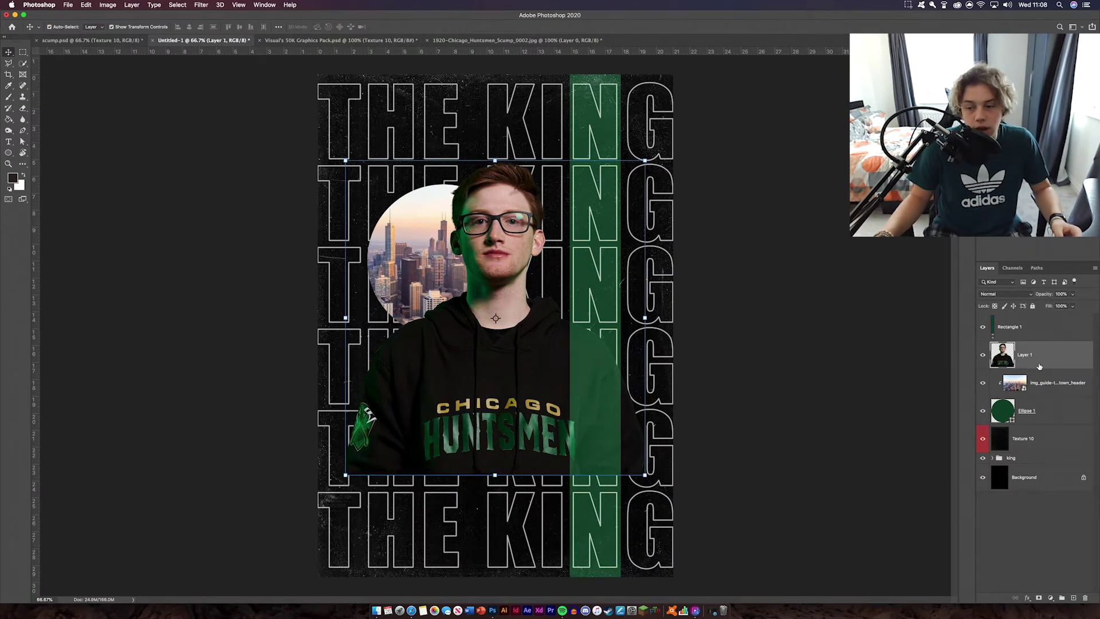
Step: Add an empty layer above the skyline image and set up a Soft Round brush about 148 px wide with 0% hardness
left_click(1057, 384)
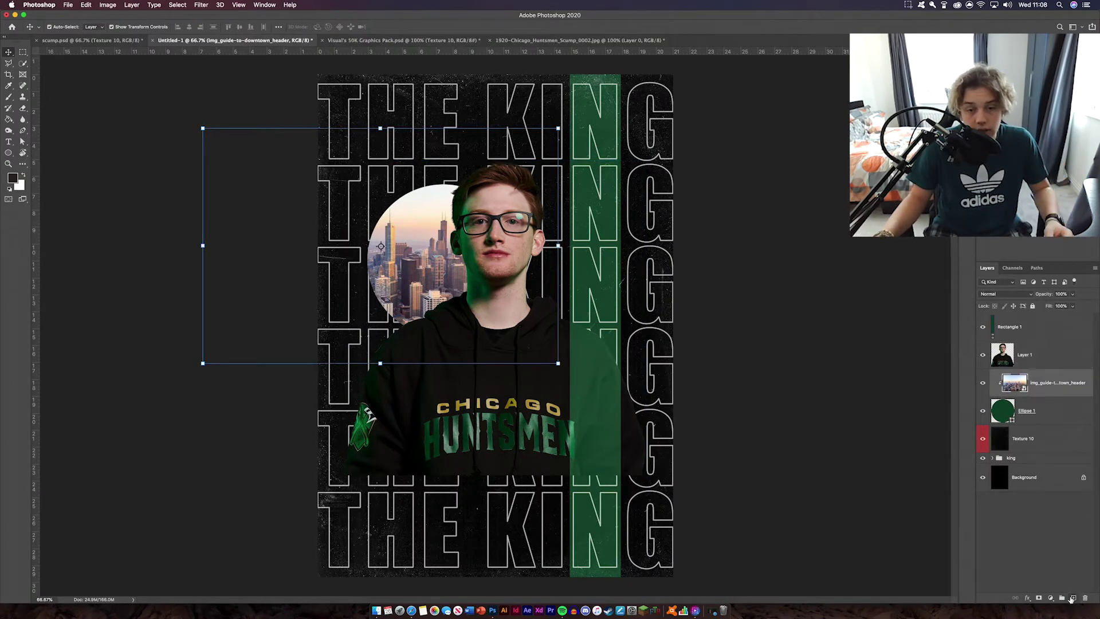
left_click(1073, 598)
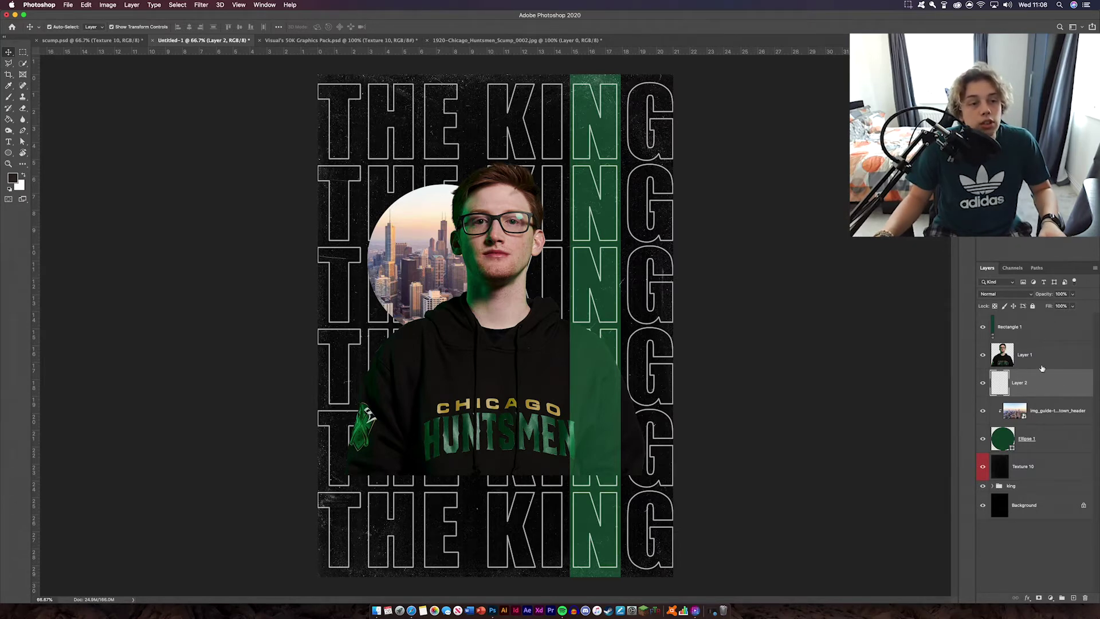
left_click(9, 97)
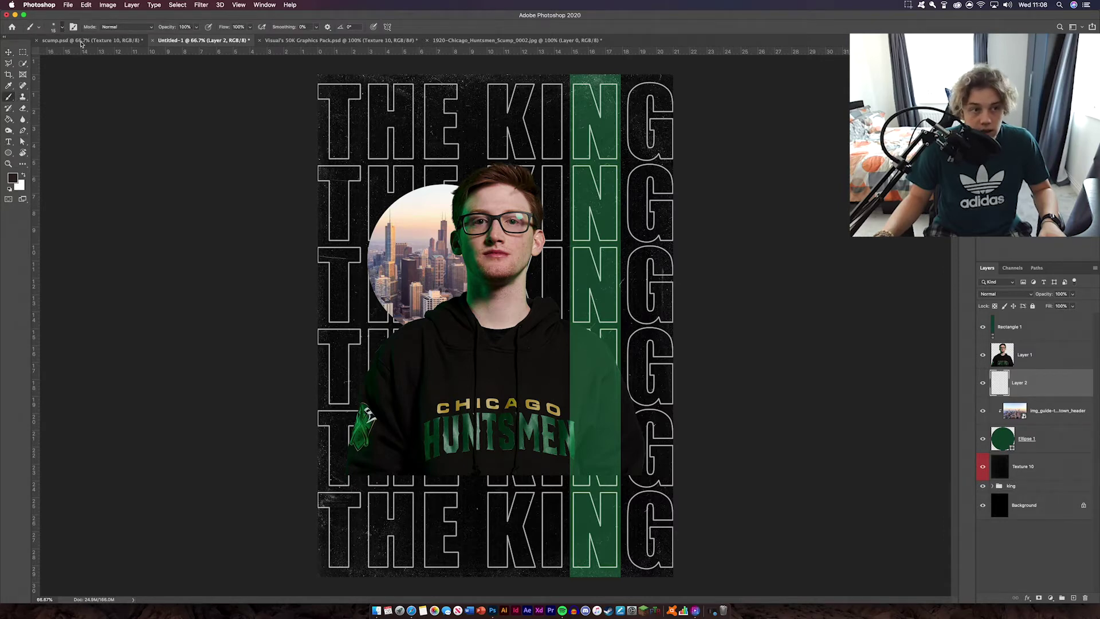
left_click(61, 26)
left_click_drag(55, 53, 81, 54)
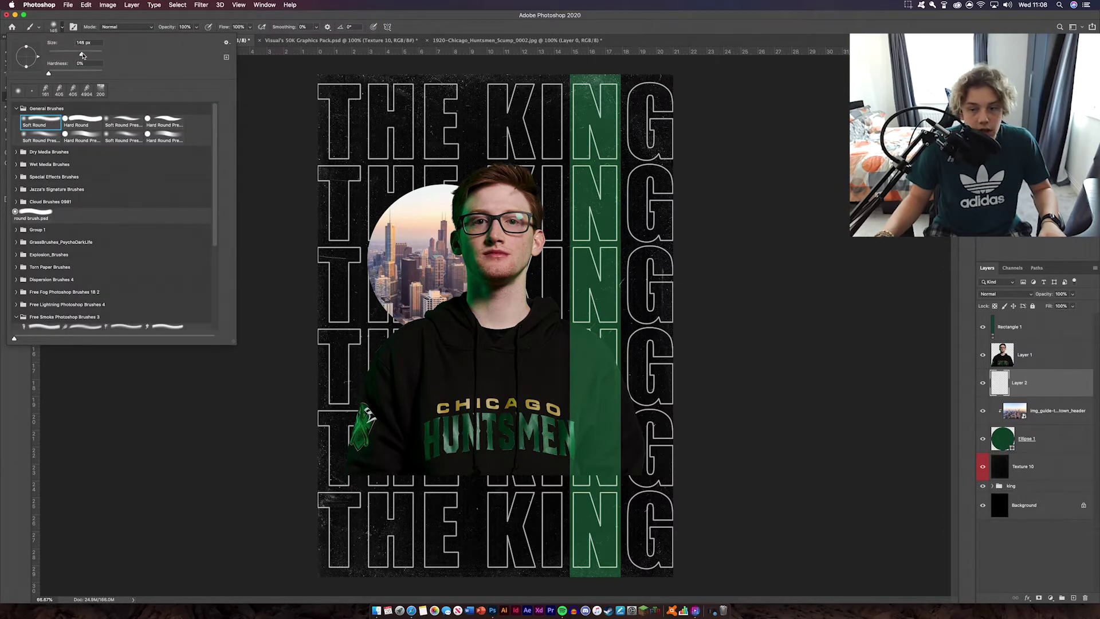
left_click(62, 27)
Step: Sample the dark green from the rectangle and paint a soft glow around the man's shoulders and arms
left_click(12, 178)
left_click(909, 291)
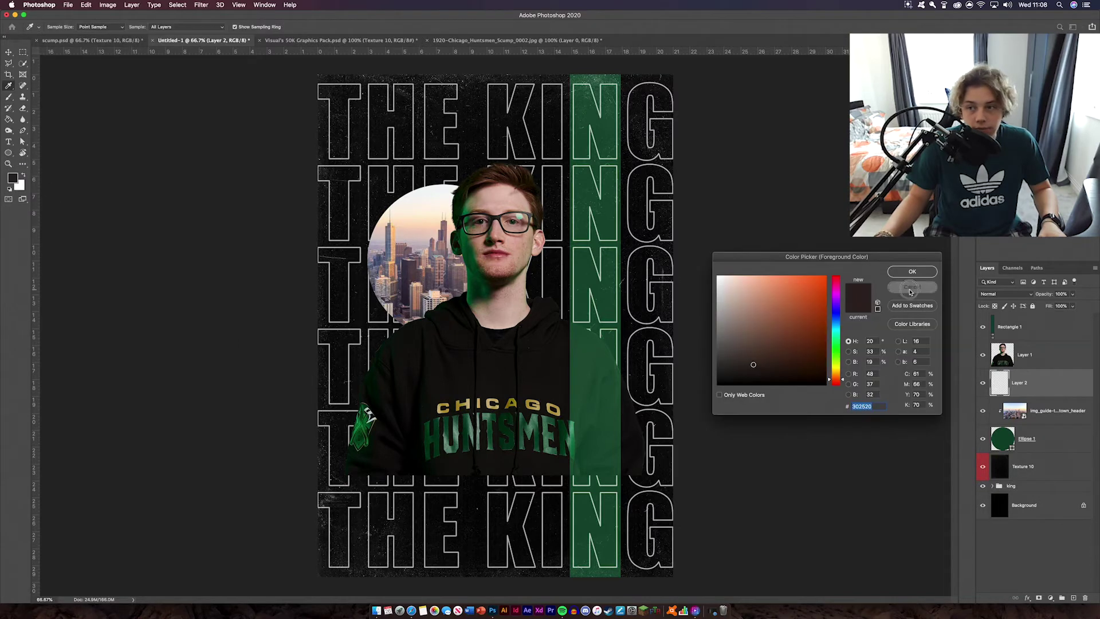
left_click(911, 291)
key("b")
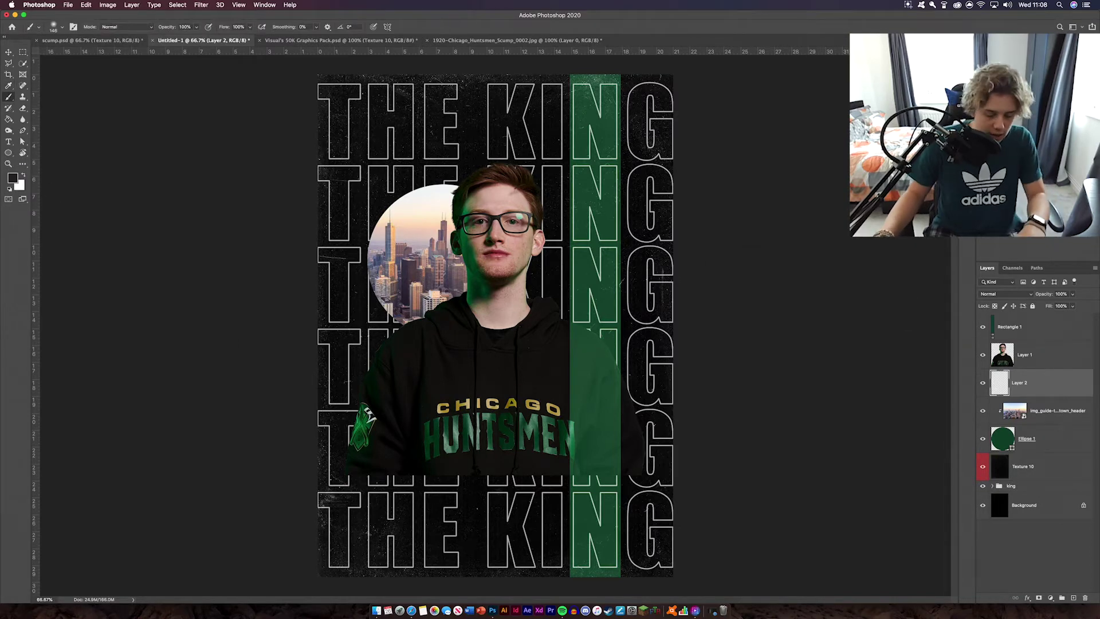
left_click(571, 184, "alt")
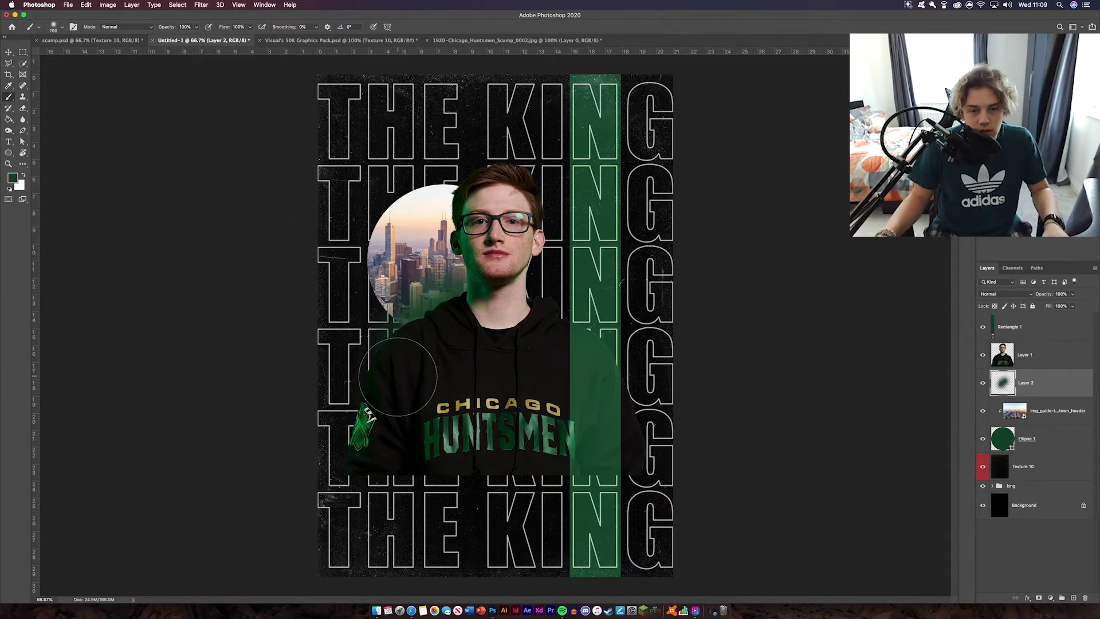
left_click_drag(394, 372, 377, 433)
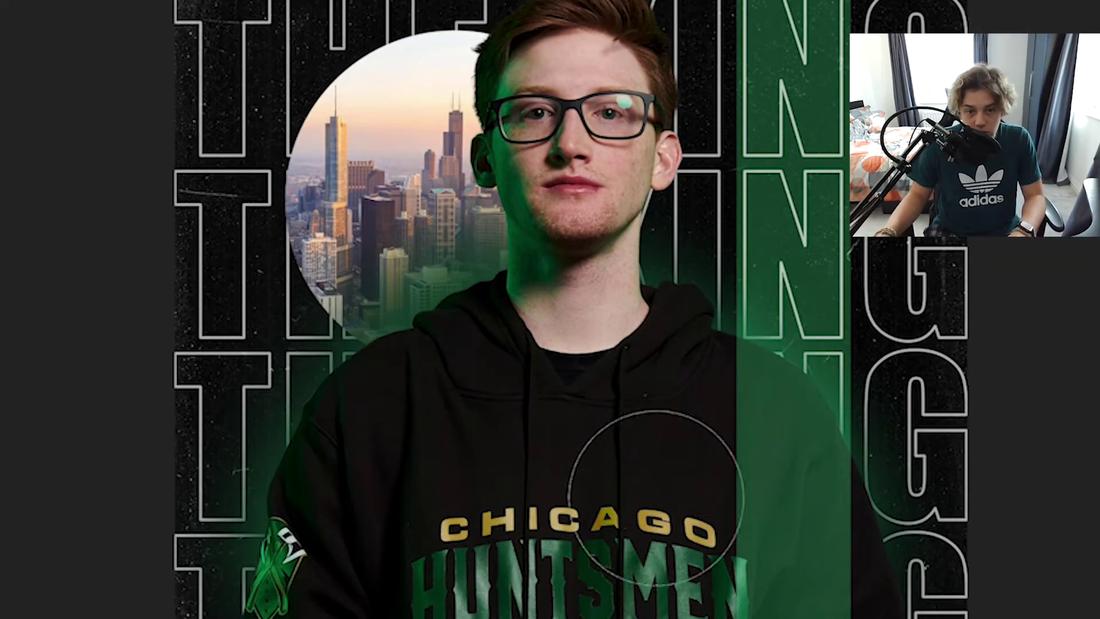
Step: Paint the green glow around the man's head with a smaller brush and place the glow behind the skyline circle
key("bracketleft")
key("bracketleft")
key("bracketleft")
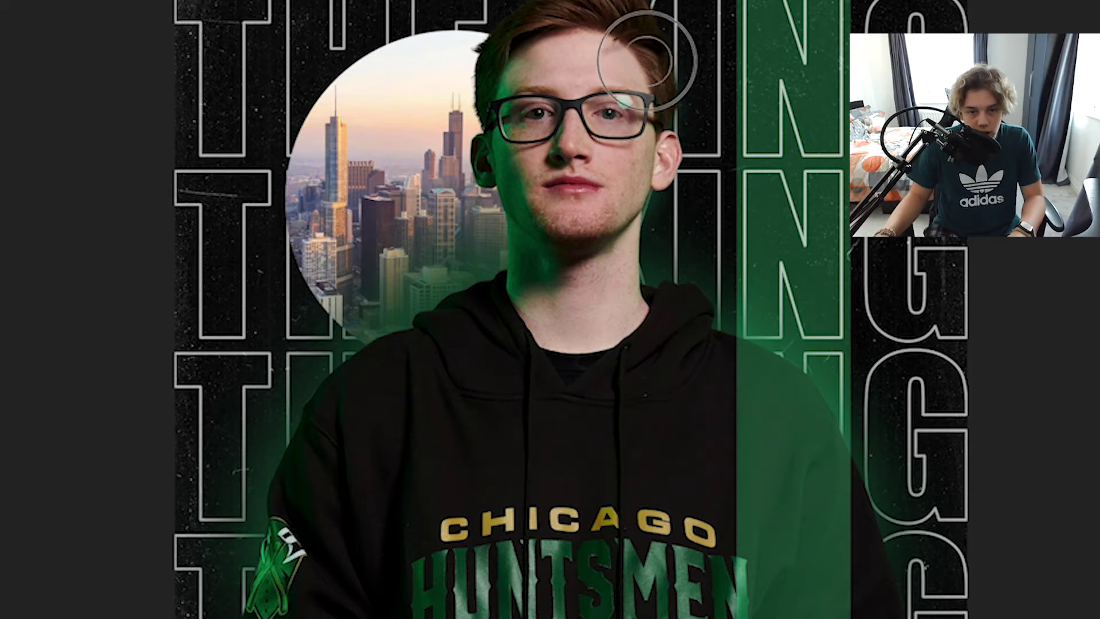
mouse_move(518, 28)
left_mouse_down()
mouse_move(491, 57)
mouse_move(490, 106)
mouse_move(522, 215)
mouse_move(515, 286)
left_mouse_up()
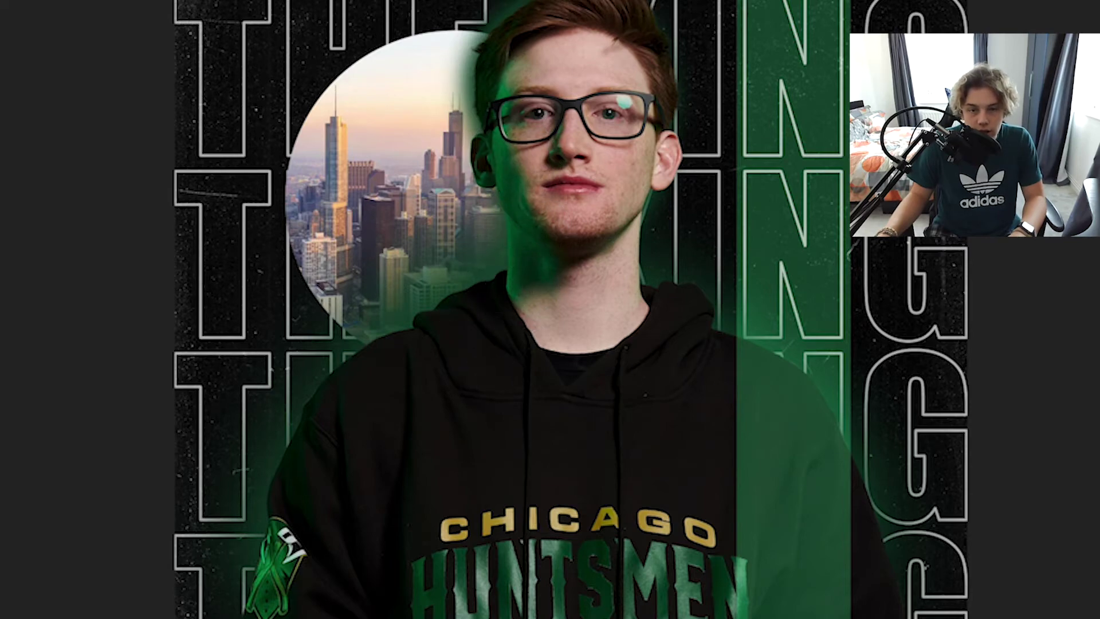
key("ctrl+alt+g")
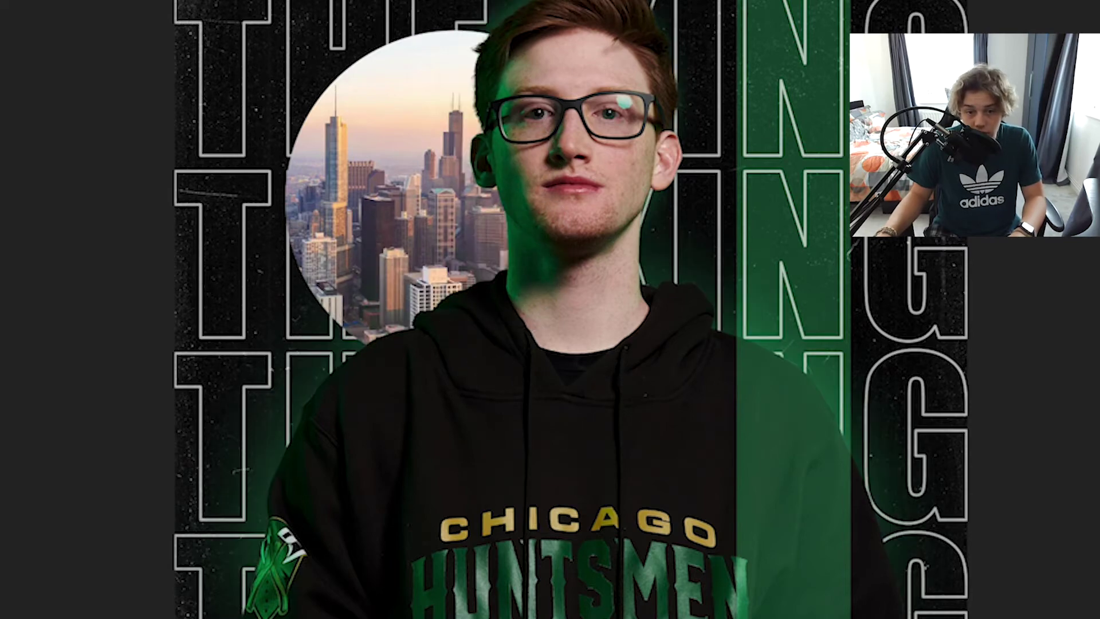
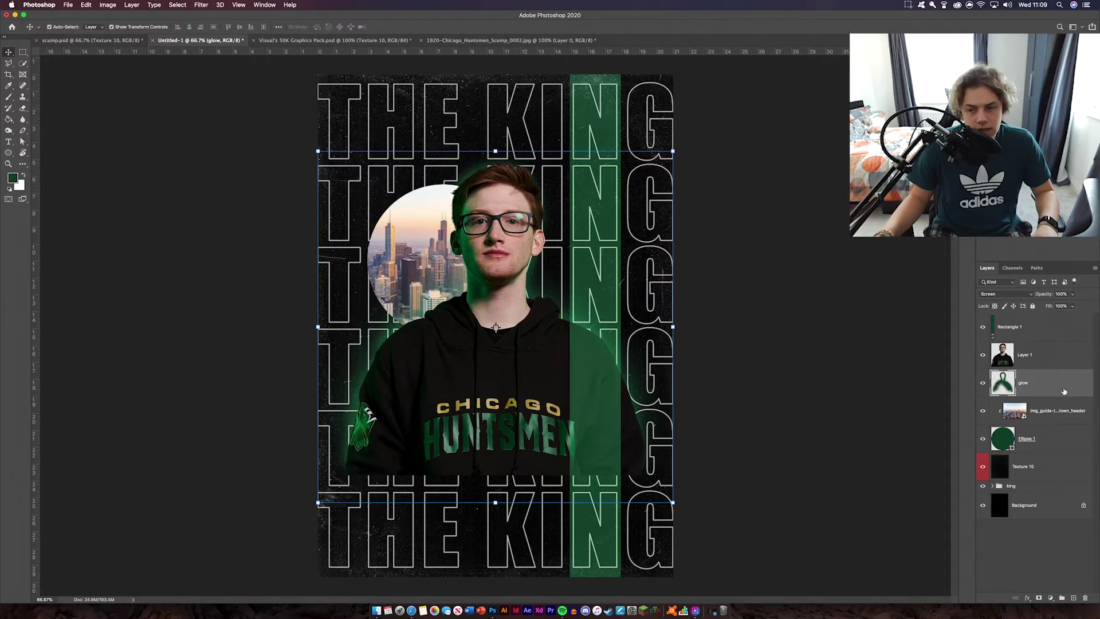
Step: Set the Type tool's font to Expressway in the Bold style
left_click(847, 559)
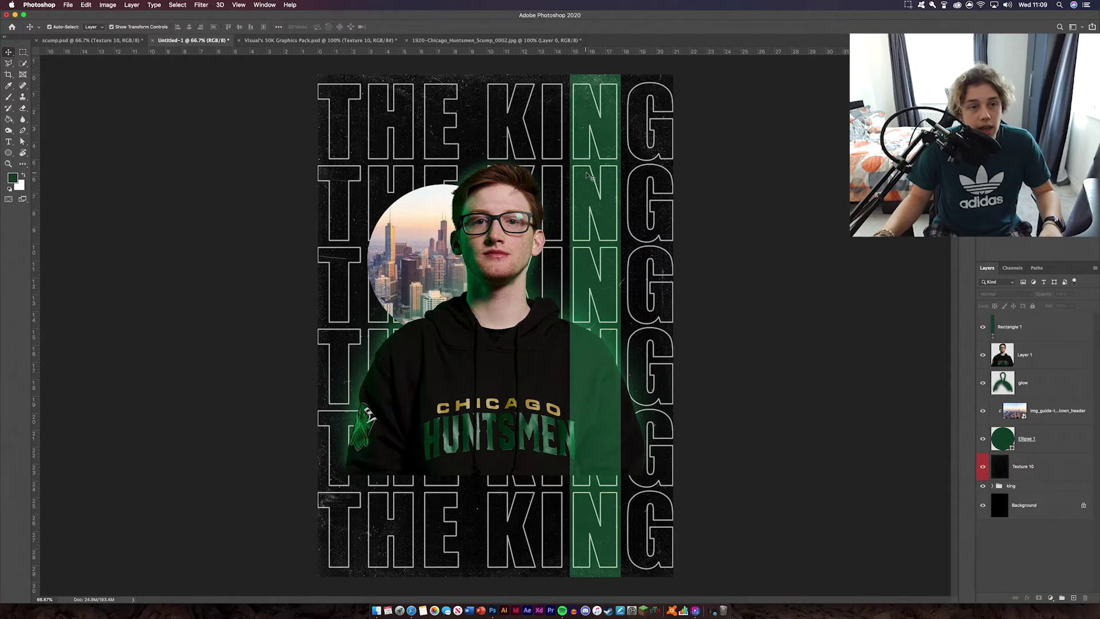
left_click(9, 141)
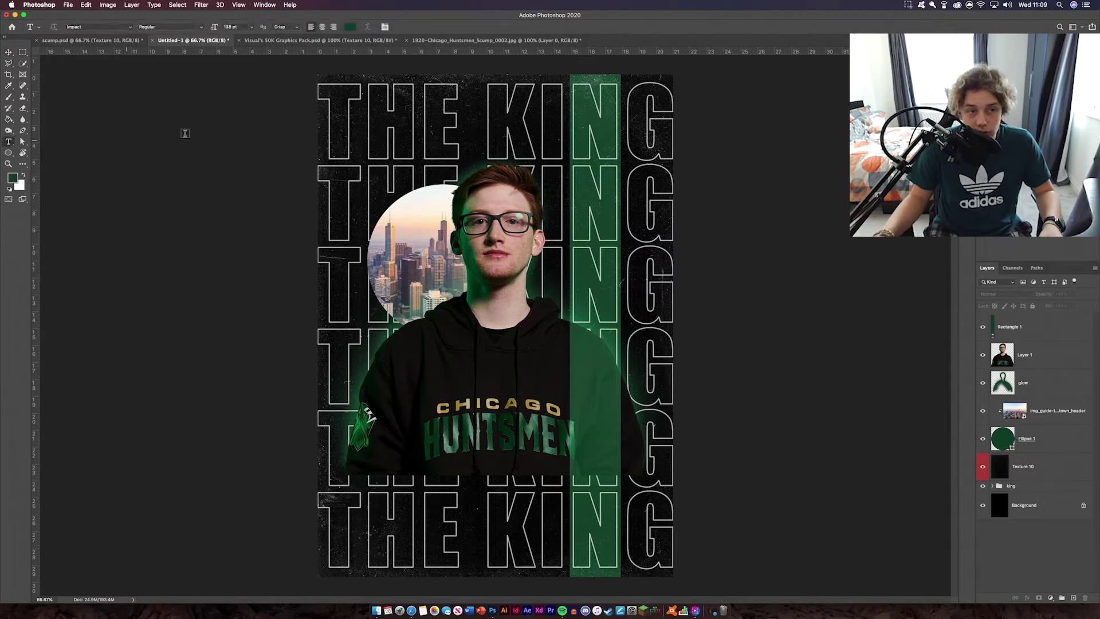
left_click(130, 27)
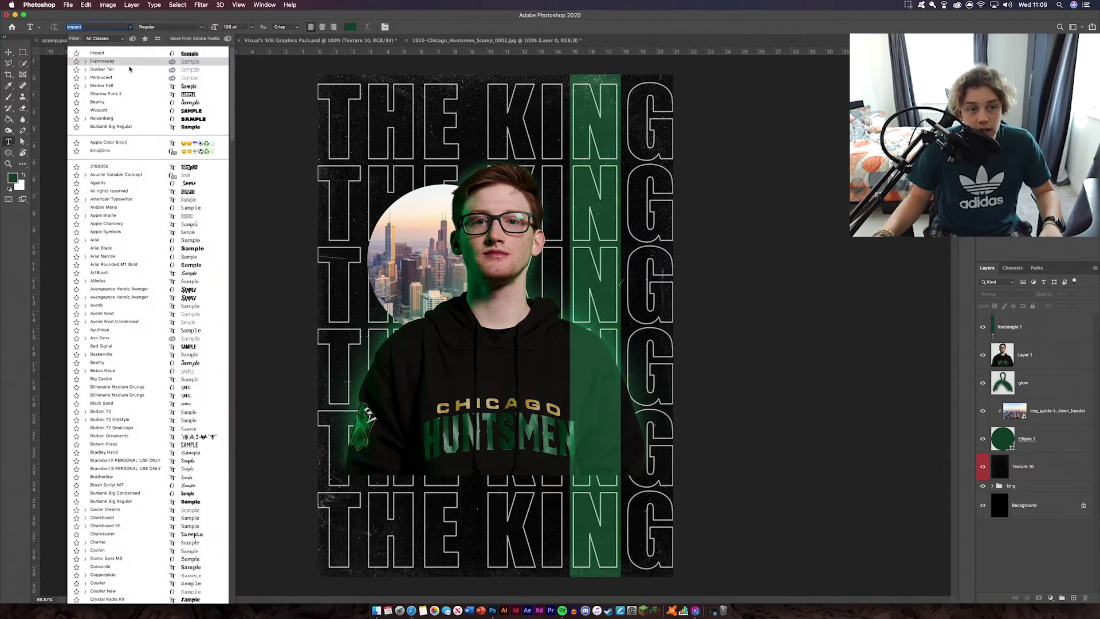
left_click(130, 63)
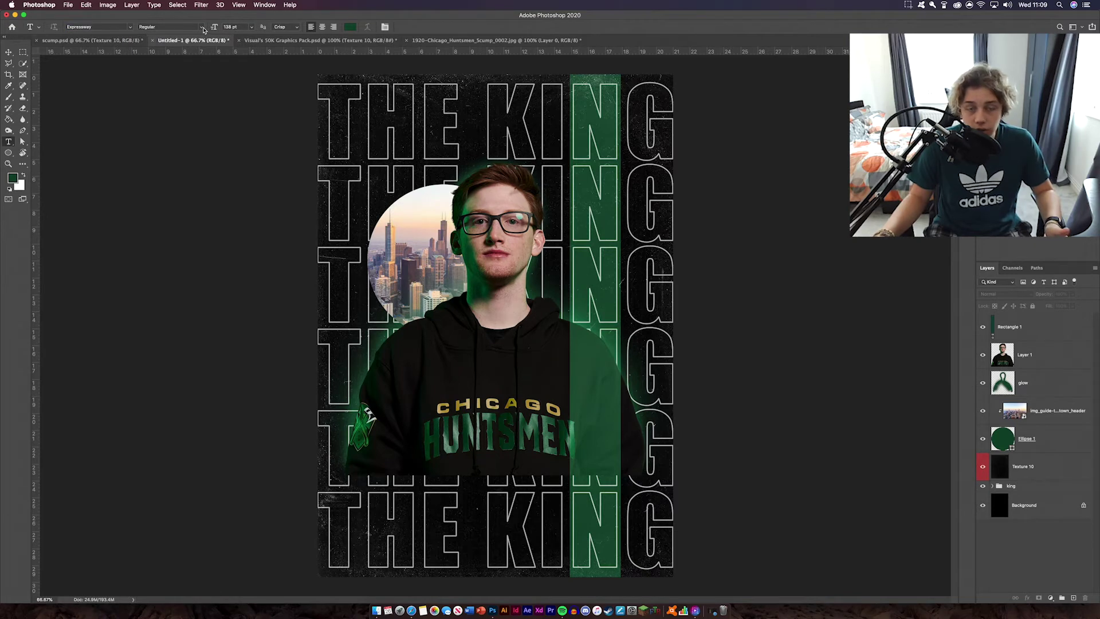
left_click(202, 26)
left_click(152, 90)
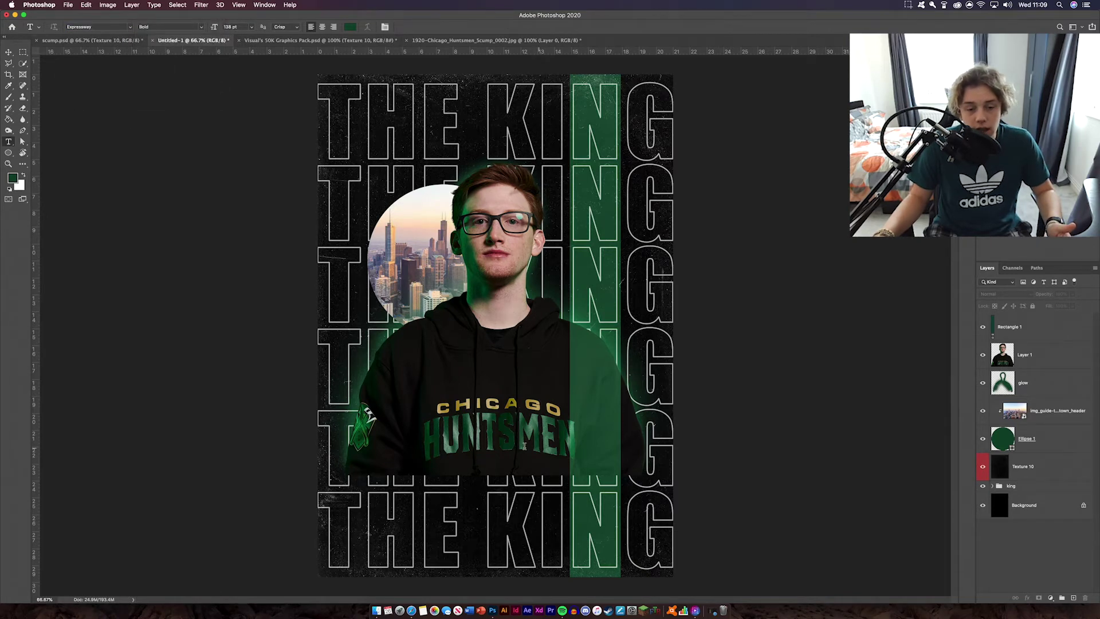
left_click(361, 467)
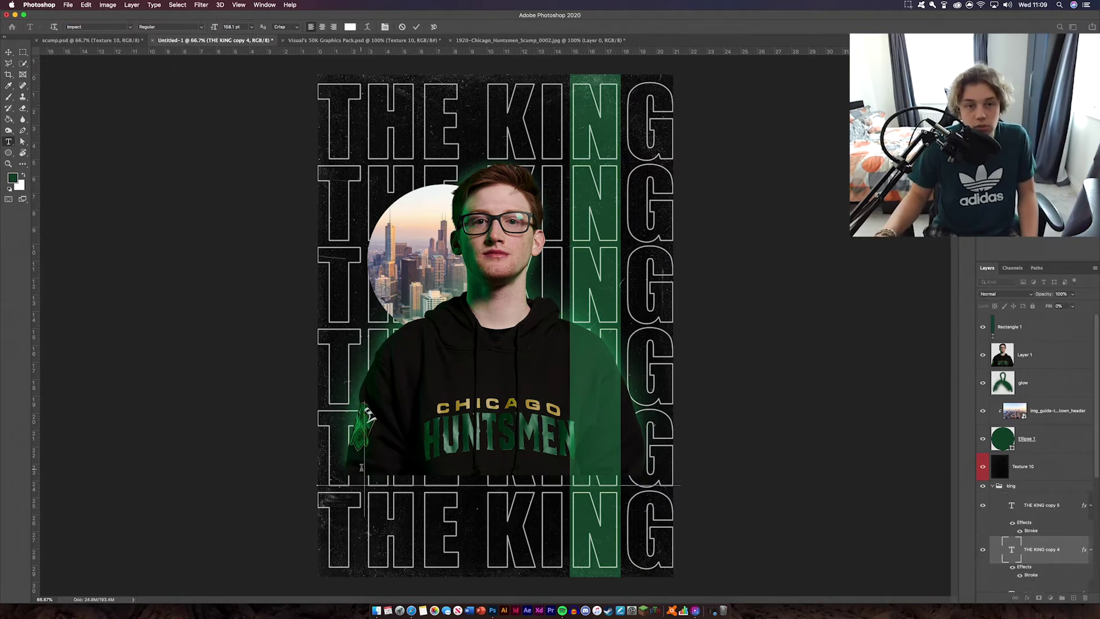
Step: Add the text "seth" in white Impact, move it over the man's hoodie, and place its layer above all others
left_click(712, 459)
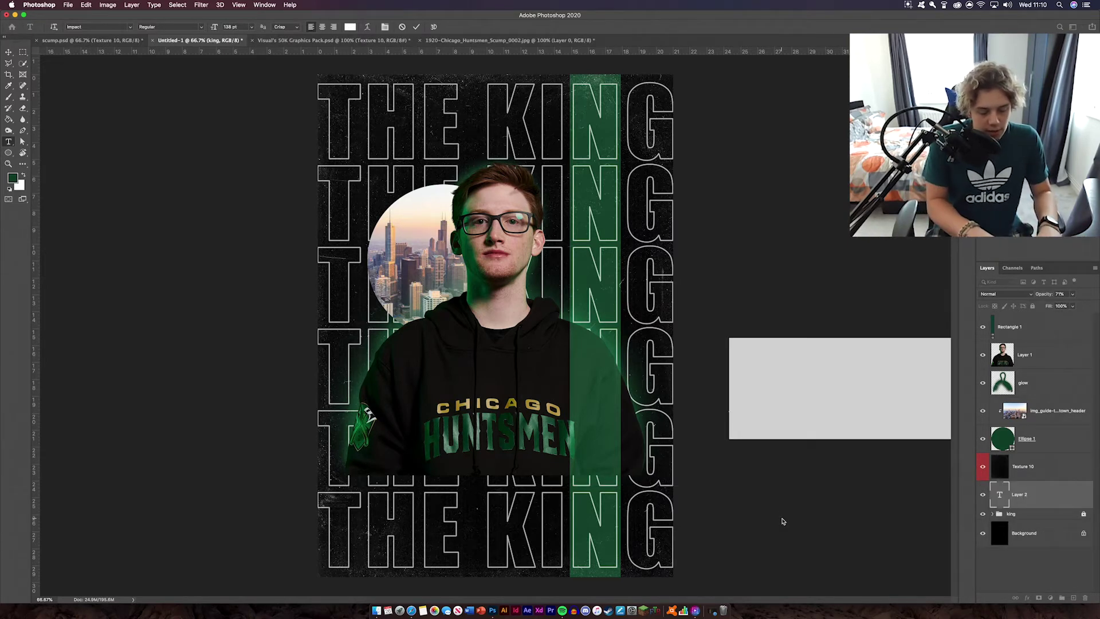
type("seth")
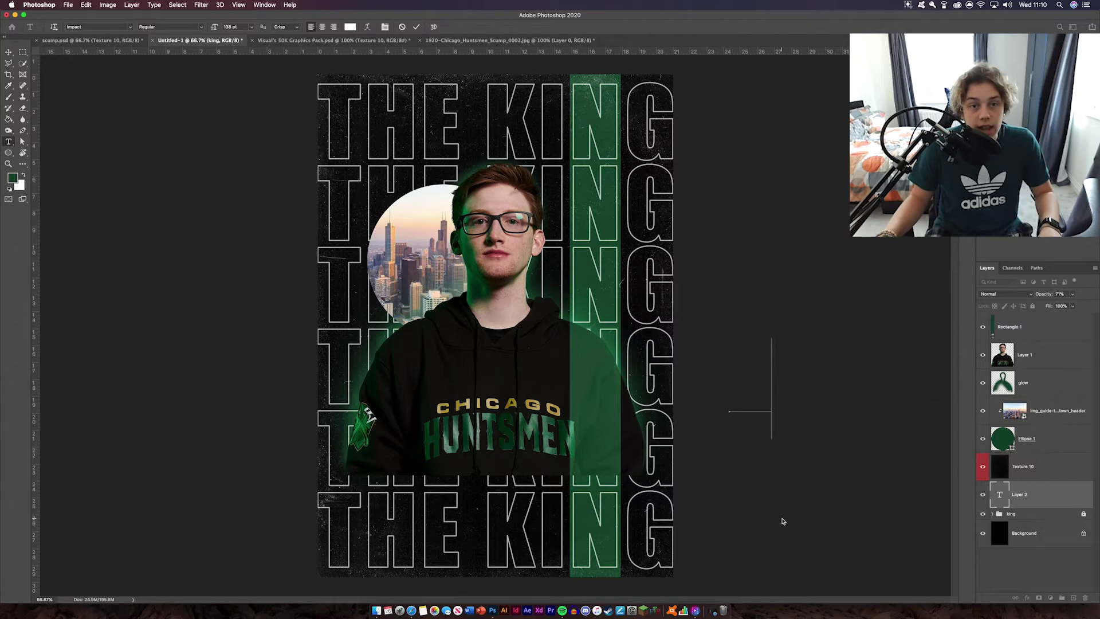
left_click(417, 27)
left_click(8, 52)
left_click_drag(819, 375, 530, 389)
left_click_drag(1021, 498, 1028, 324)
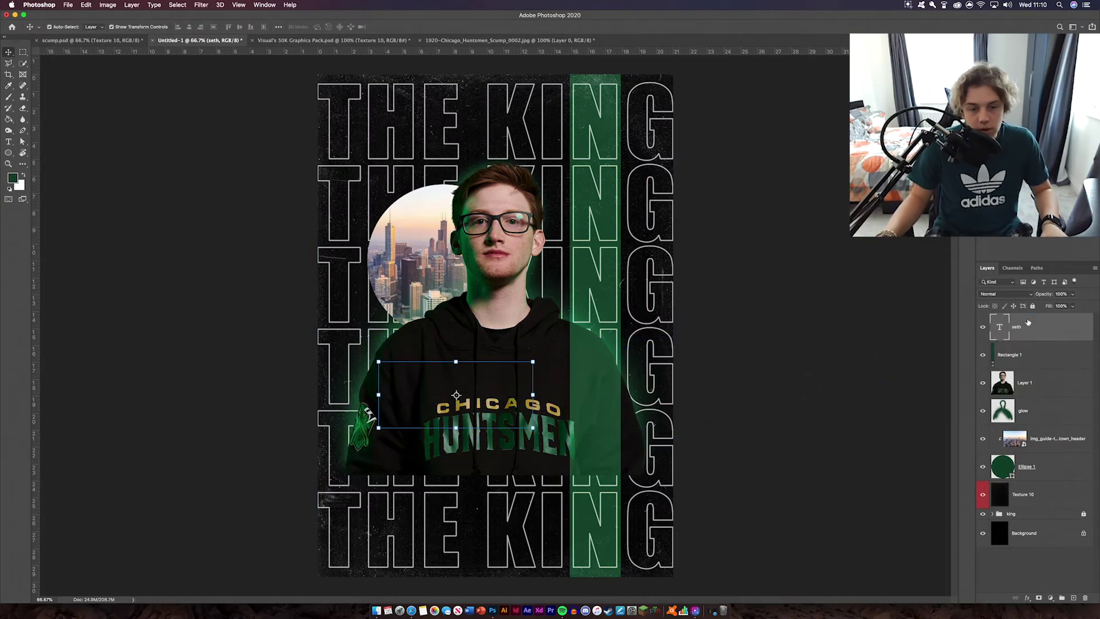
Step: Scale the "seth" text down to about 40% and place it beside the hoodie's CHICAGO lettering, over the sleeve
left_click(533, 366)
left_click_drag(534, 367, 406, 426)
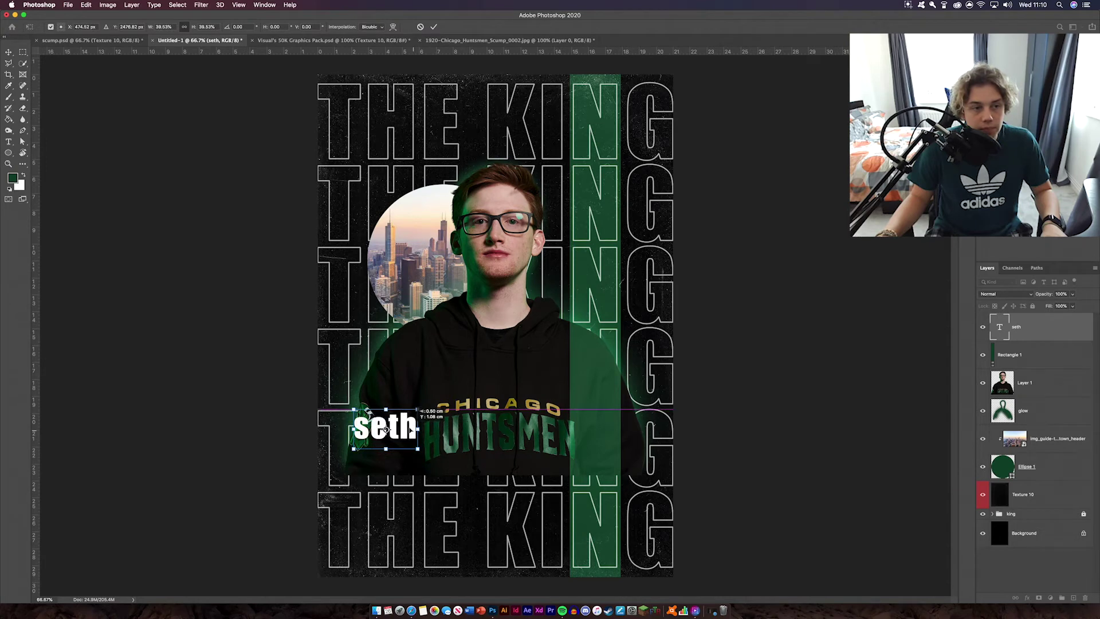
left_click(434, 27)
Step: Add the white Impact text "scump" on a new layer above the "seth" layer
scroll(1041, 351, "up", 1)
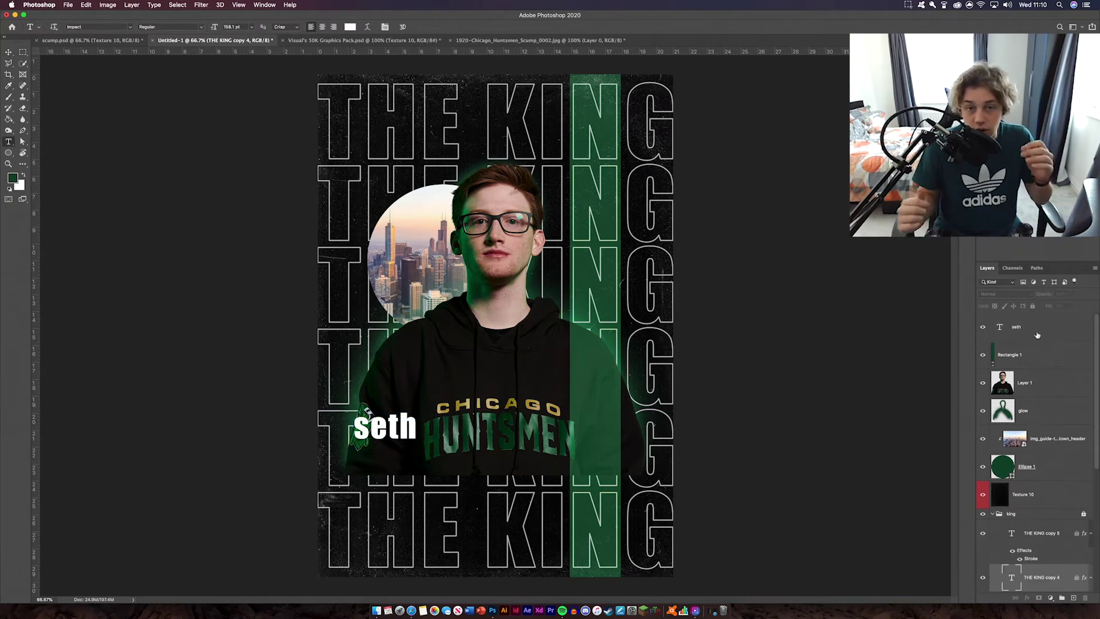
left_click(1036, 334)
left_click(727, 319)
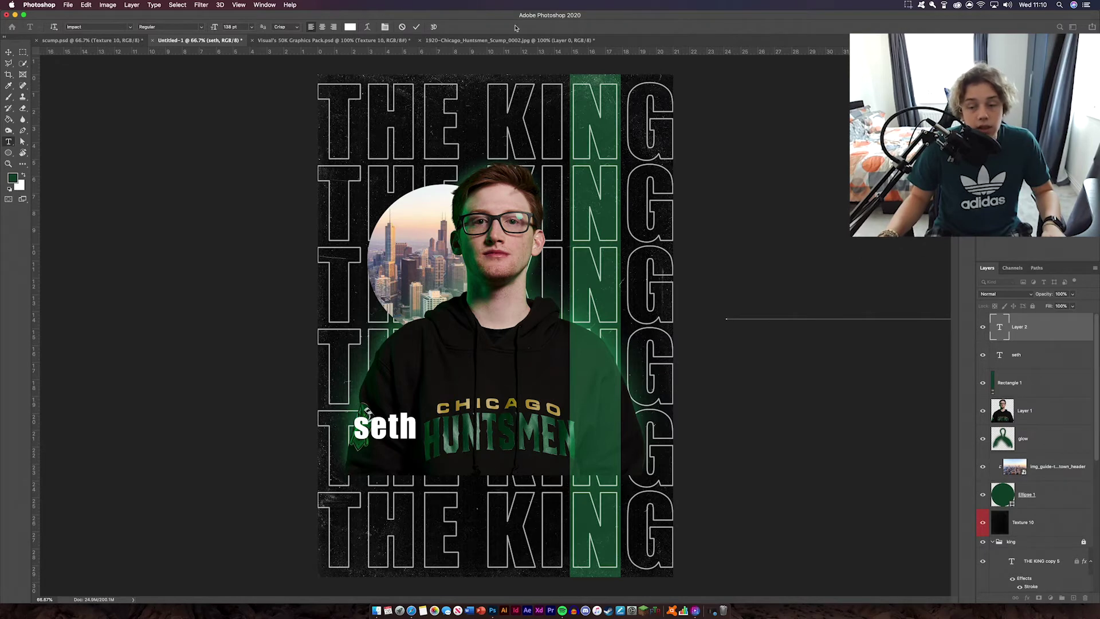
left_click(415, 26)
left_click(8, 51)
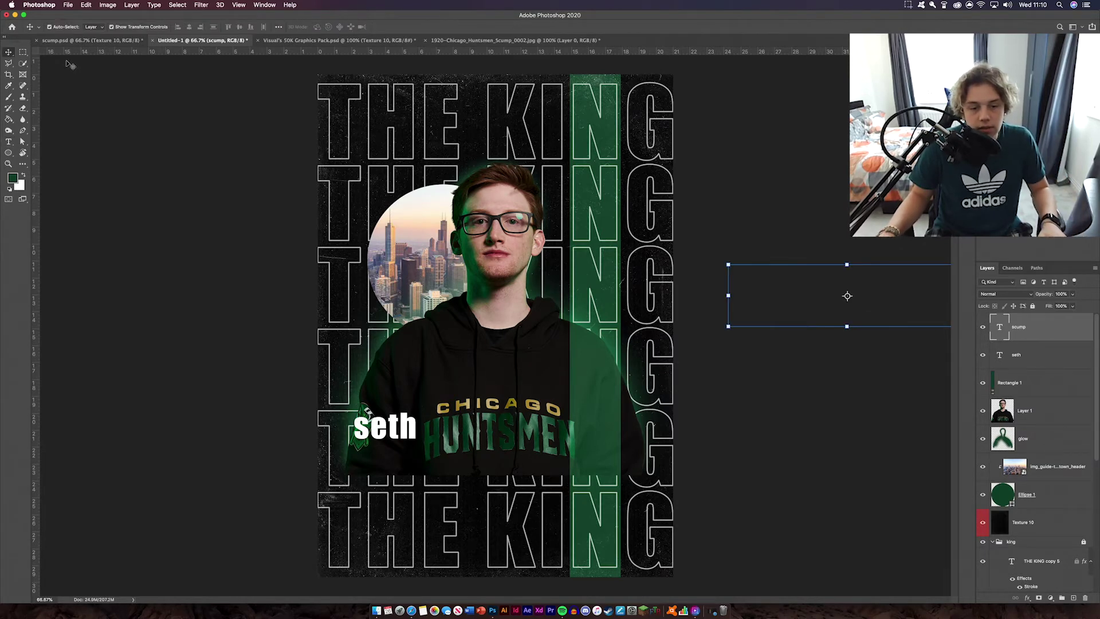
Step: Enlarge the "scump" text and position it across the man's lower torso, spanning most of the poster's width
key("ctrl+t")
left_click_drag(812, 285, 434, 464)
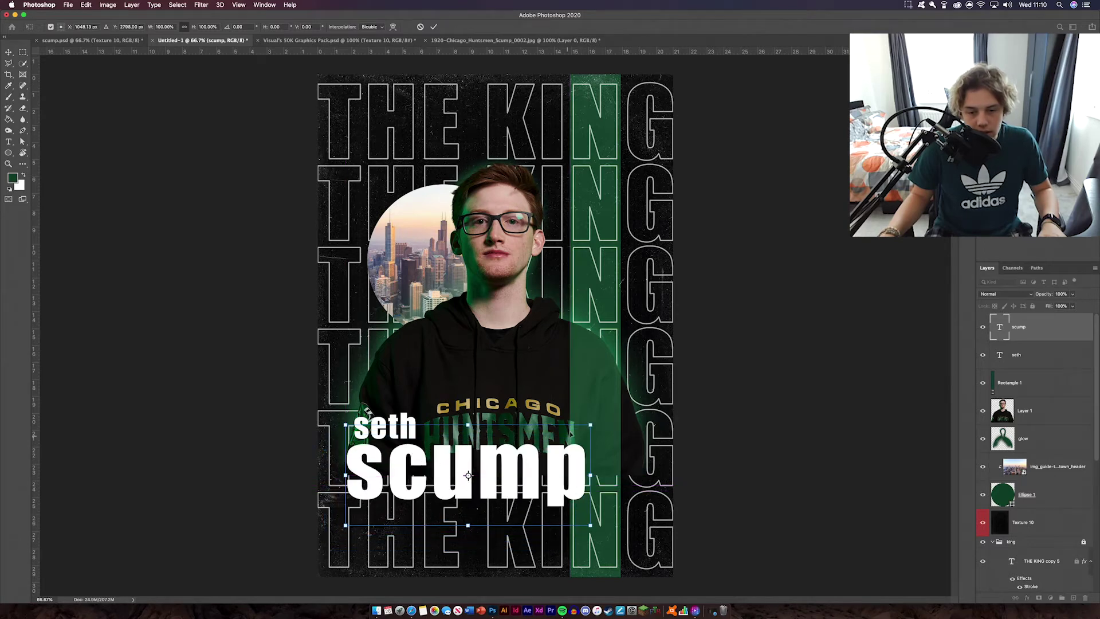
left_click_drag(592, 426, 653, 394)
mouse_move(494, 474)
left_mouse_down()
mouse_move(513, 452)
mouse_move(495, 456)
left_mouse_up()
left_click(433, 27)
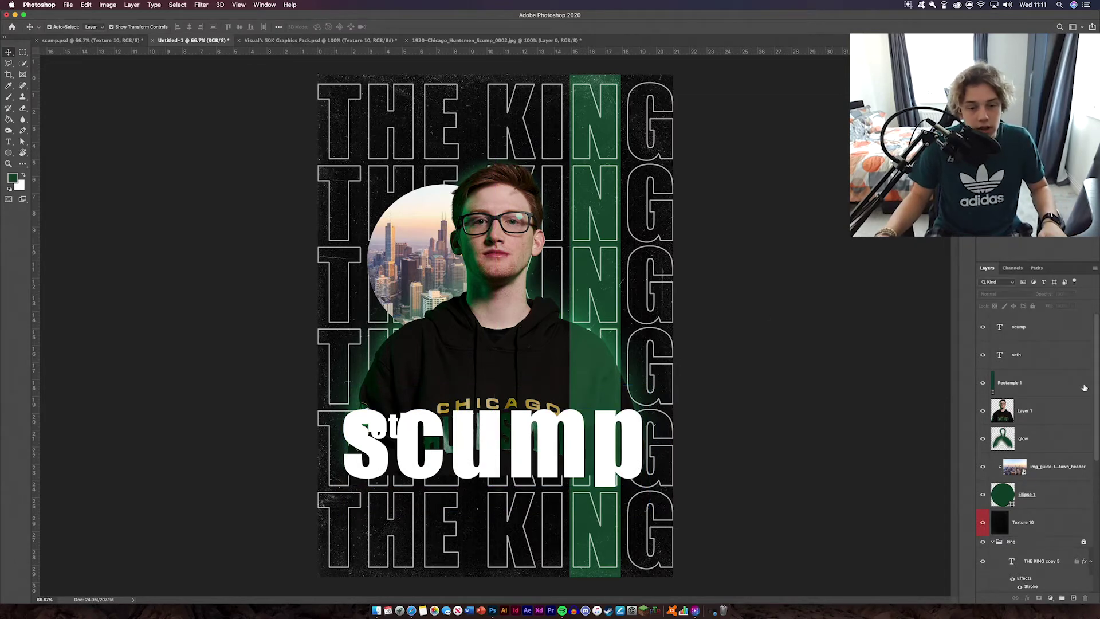
Step: Move the "seth" text up so it sits just above the first letters of "scump"
left_click(1070, 357)
key("super+t")
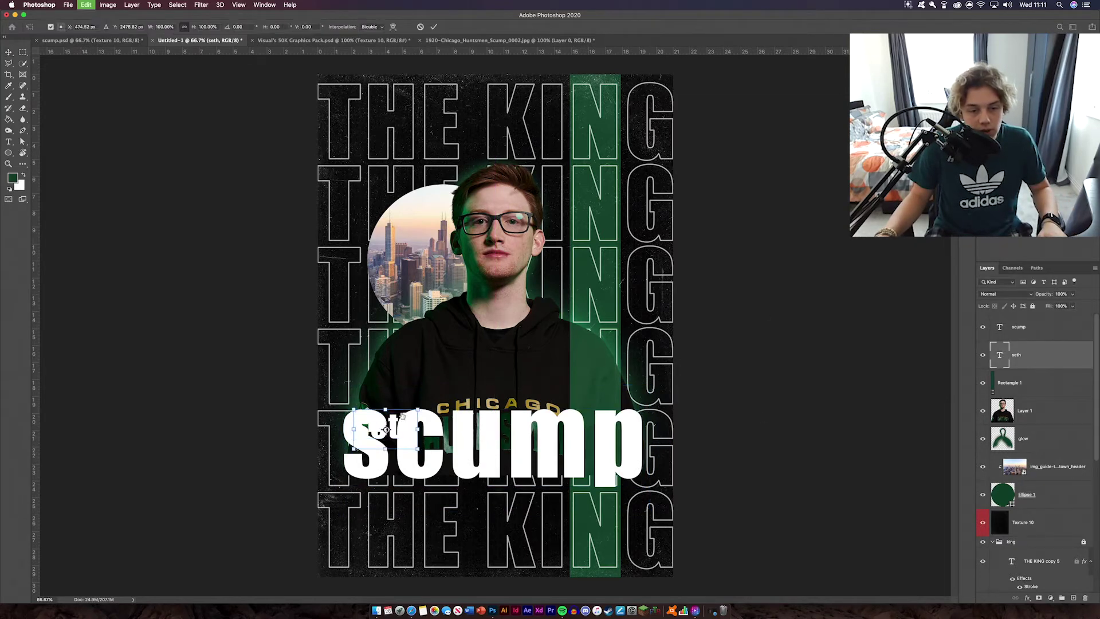
left_click_drag(391, 426, 384, 392)
left_click(433, 28)
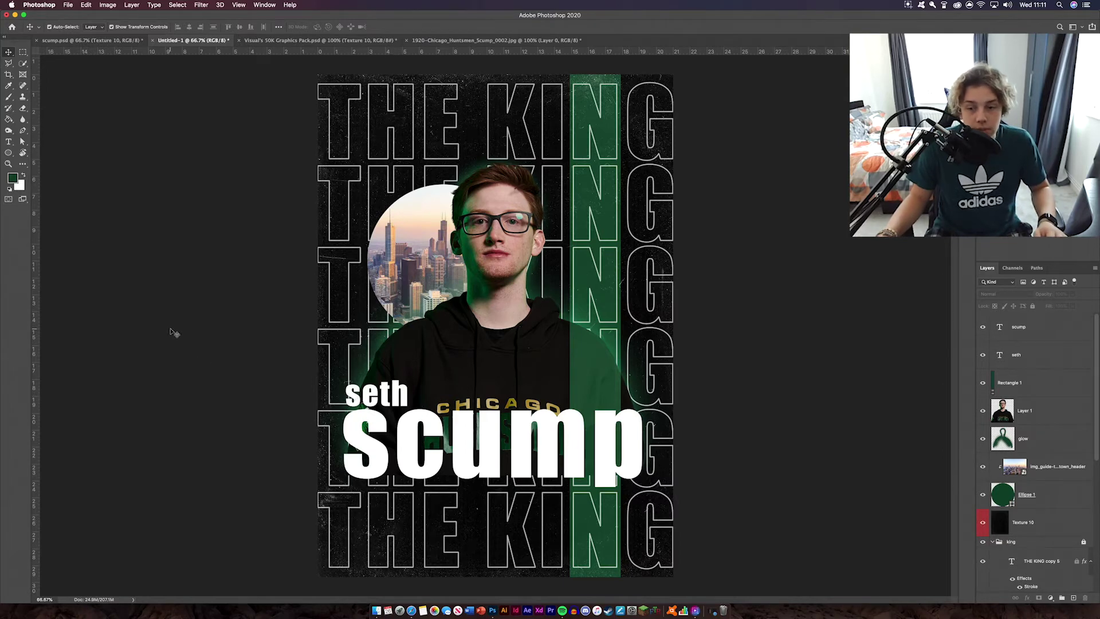
Step: Add the text "ABNER", scale it down, and align it beneath the last letters of "scump"
left_click(9, 141)
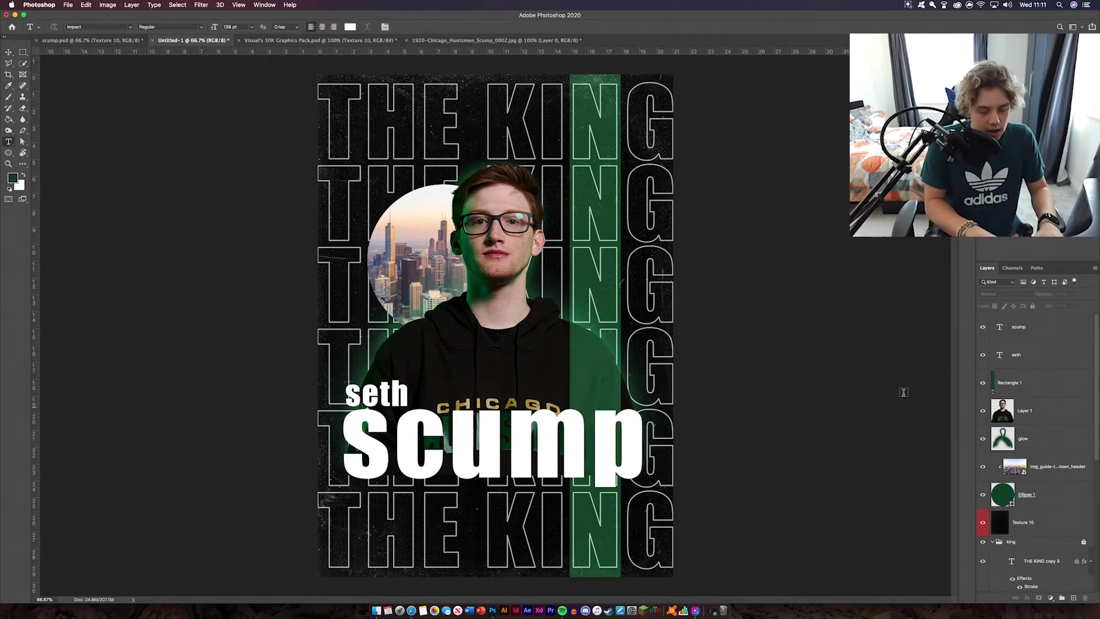
left_click(847, 362)
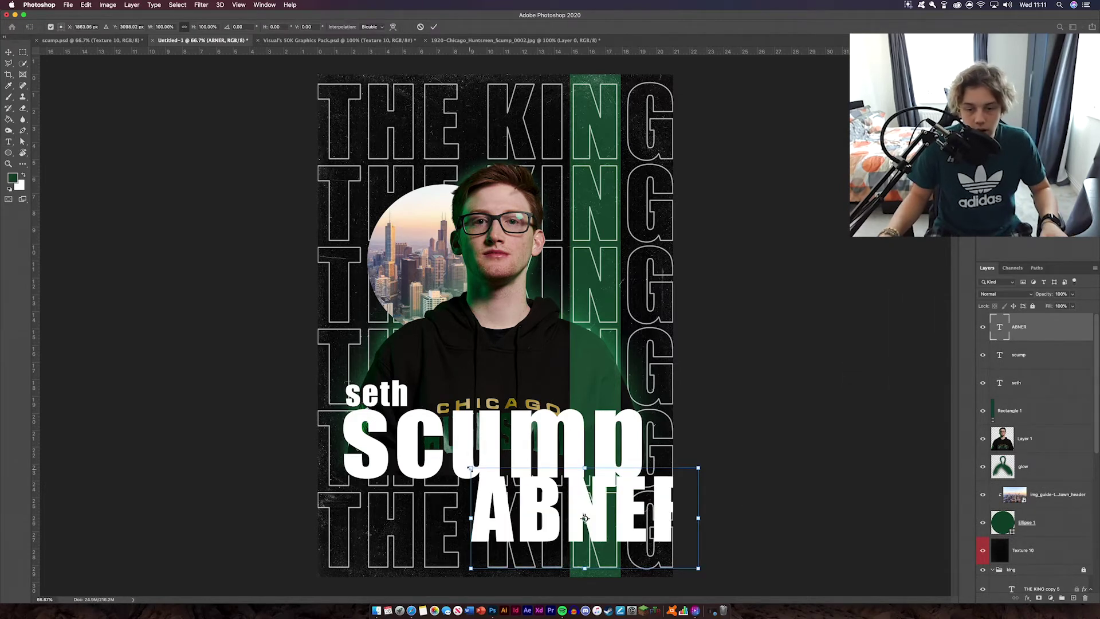
left_click_drag(470, 468, 585, 518)
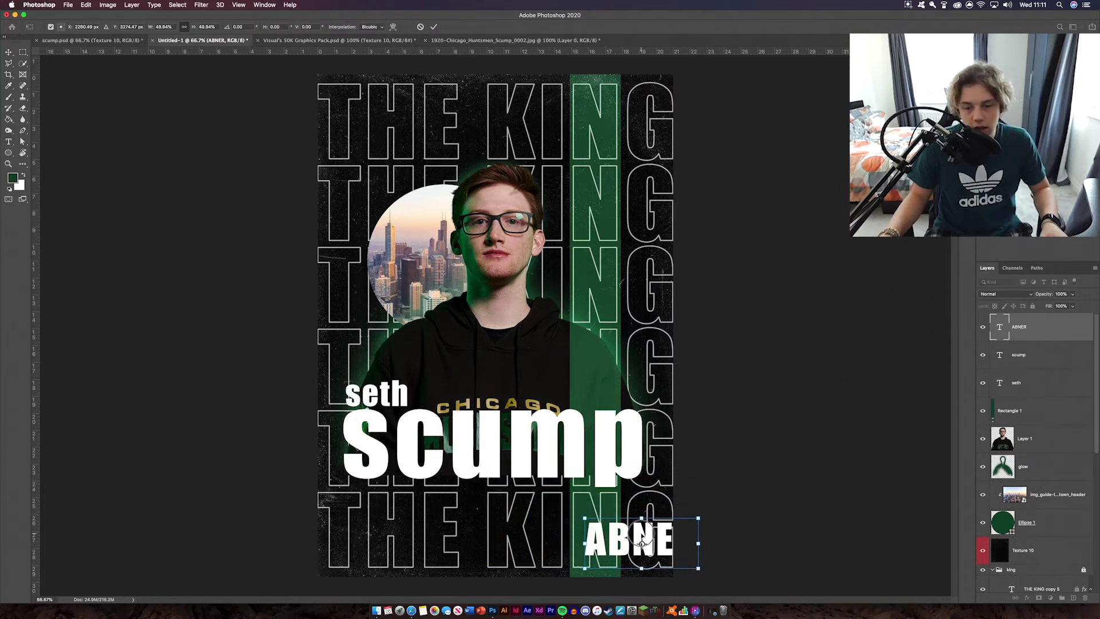
left_click_drag(641, 542, 591, 515)
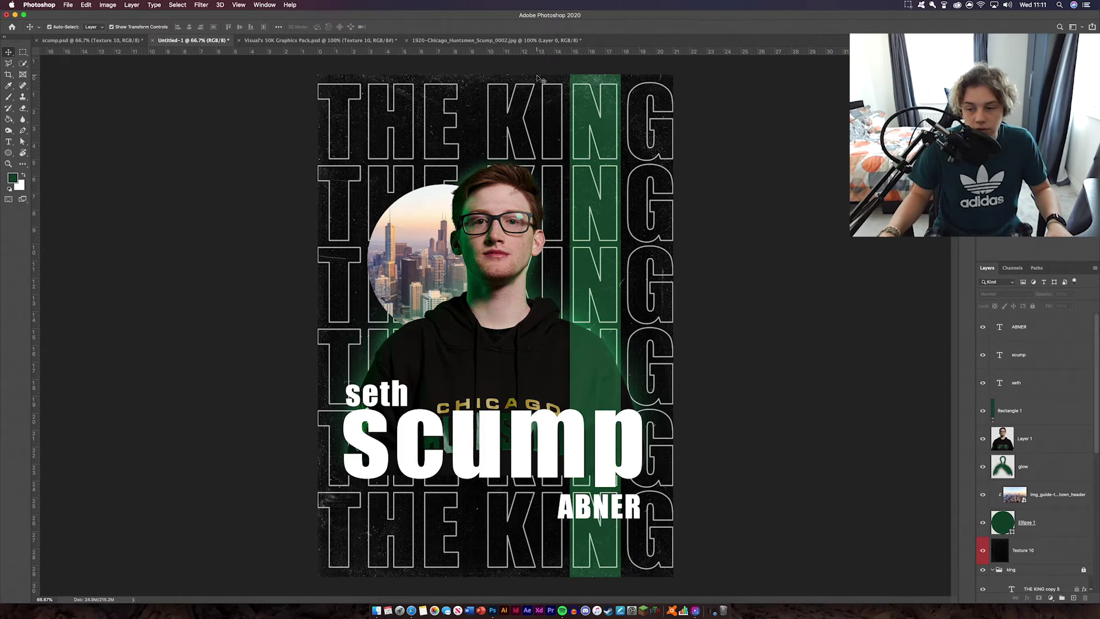
Step: Unlock the king group and reduce its opacity to 34%
scroll(1031, 458, "down", 2)
left_click(1044, 521)
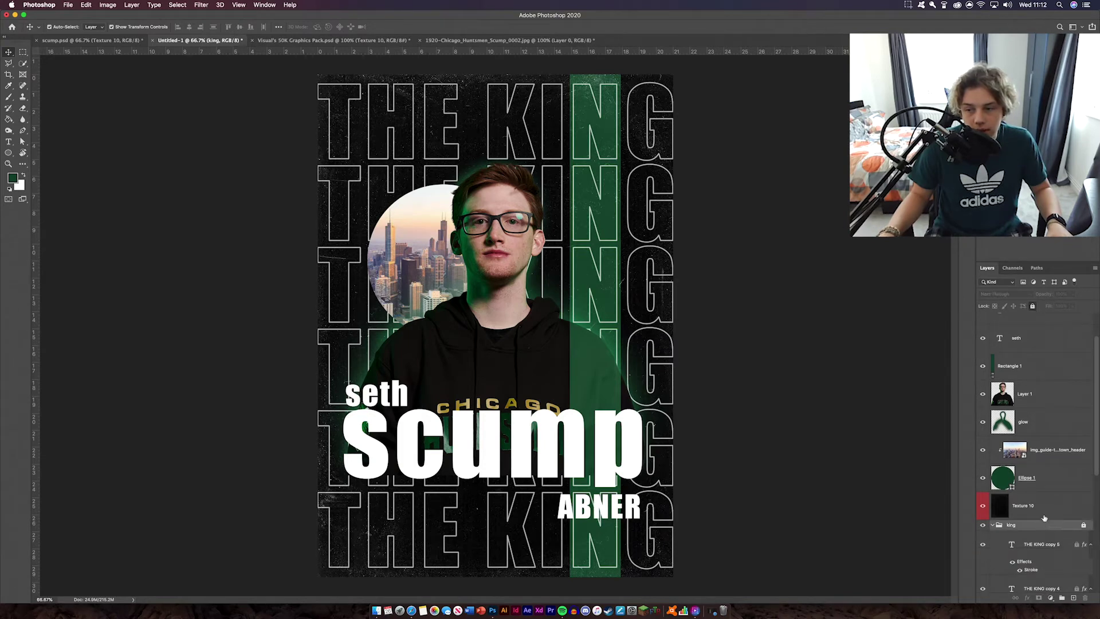
left_click(1083, 526)
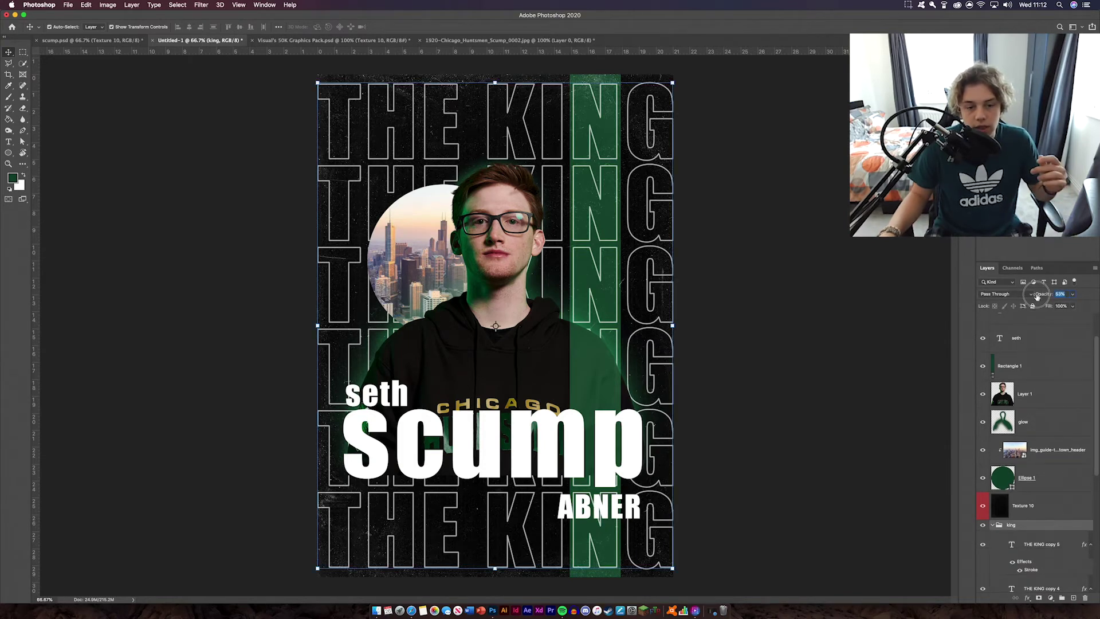
left_click_drag(1045, 295, 1035, 297)
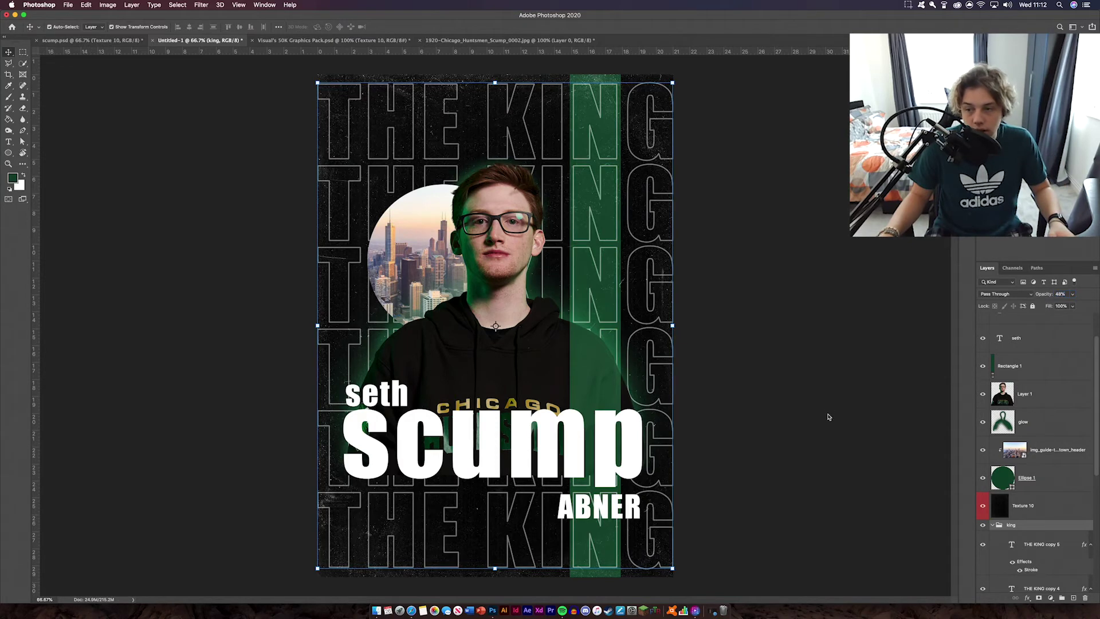
left_click_drag(1047, 294, 1039, 294)
left_click(842, 422)
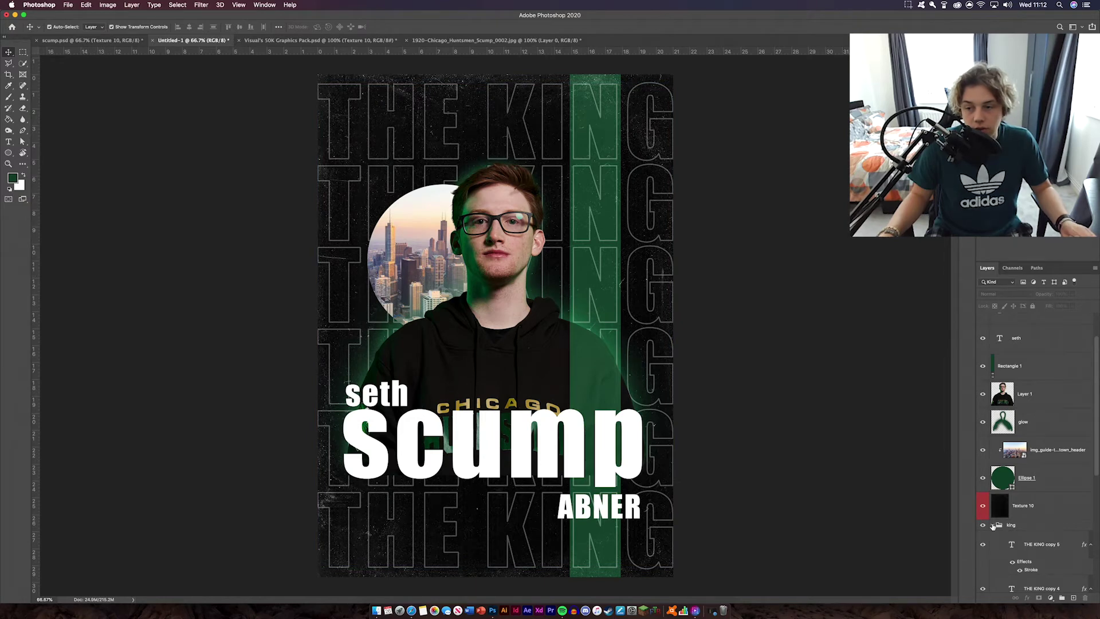
Step: Collapse the king group and lock it again
left_click(992, 524)
left_click(1031, 559)
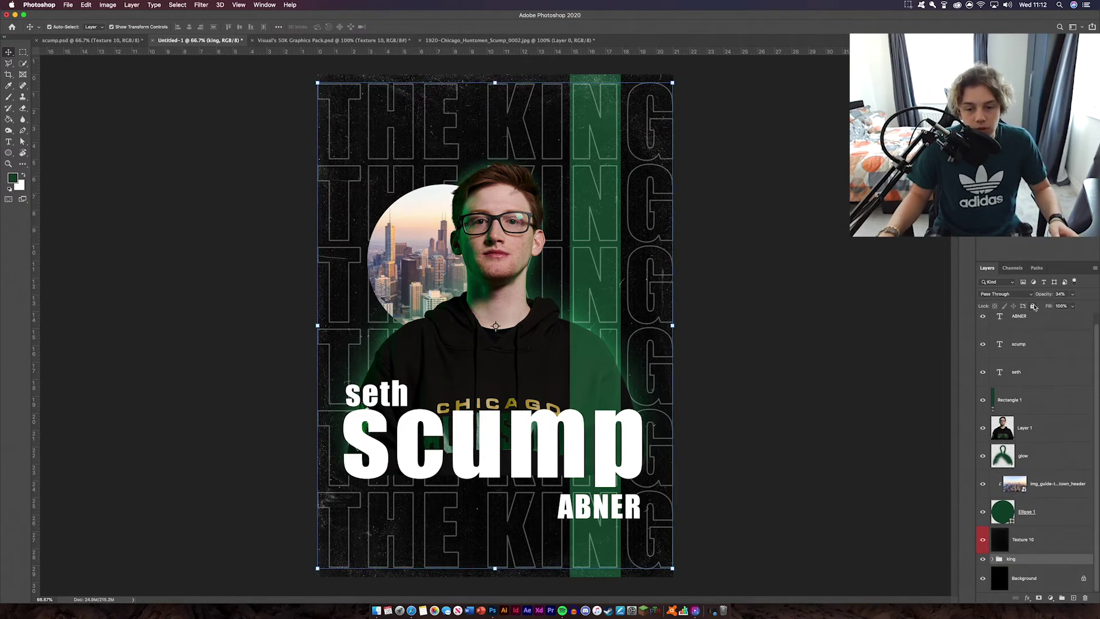
left_click(1032, 306)
left_click(769, 463)
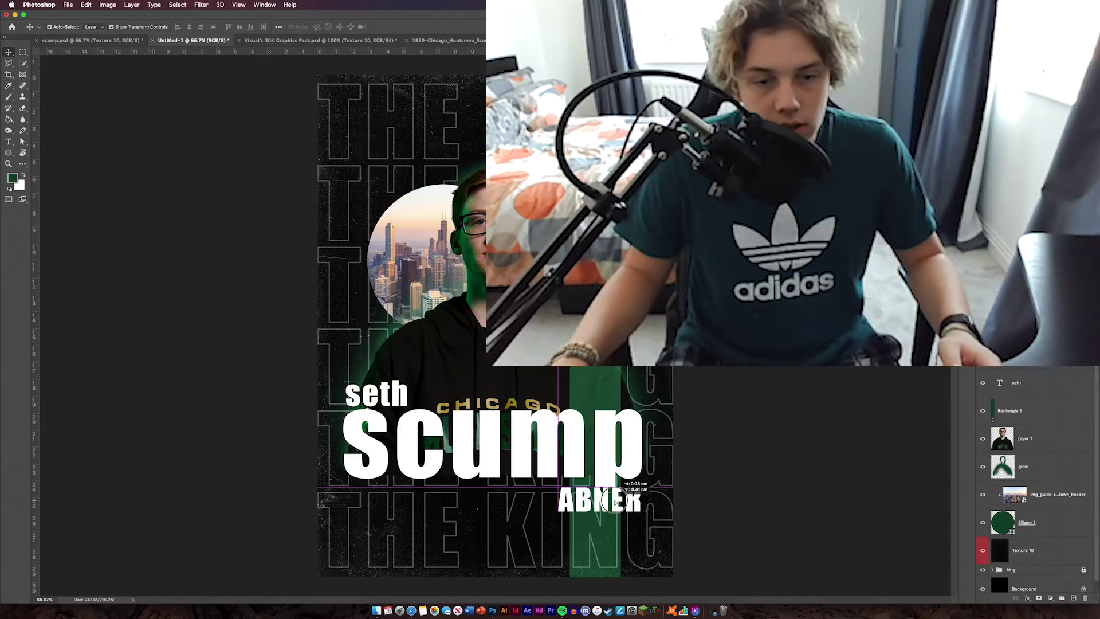
Step: Nudge "ABNER" up slightly toward "scump" and retype the "seth" text in capitals as "SETH"
left_click_drag(616, 508, 614, 504)
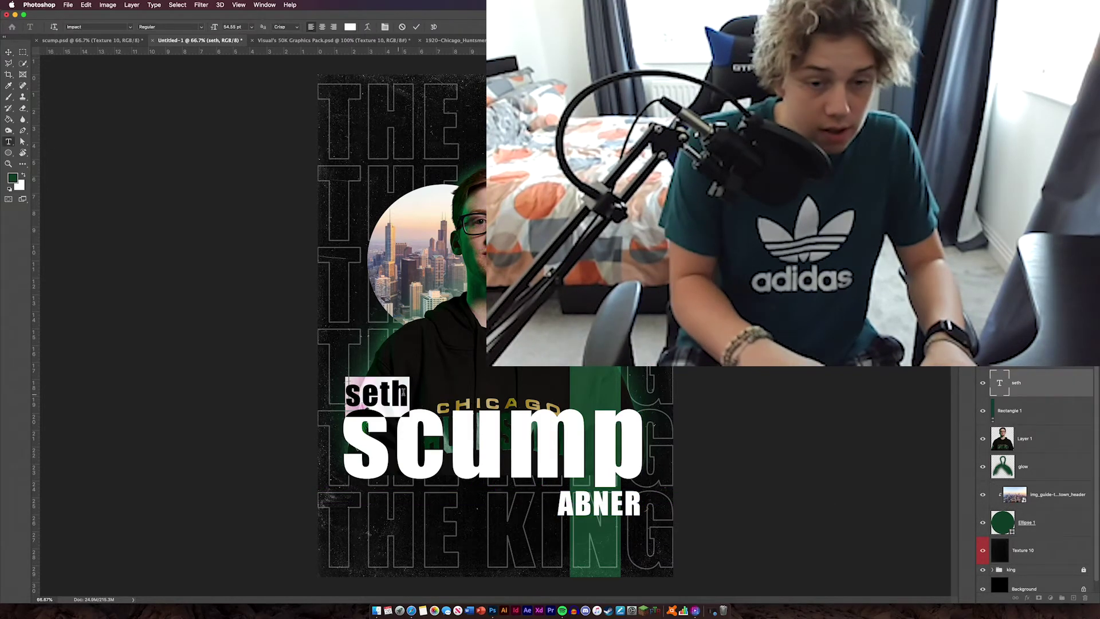
double_click(404, 395)
type("SE")
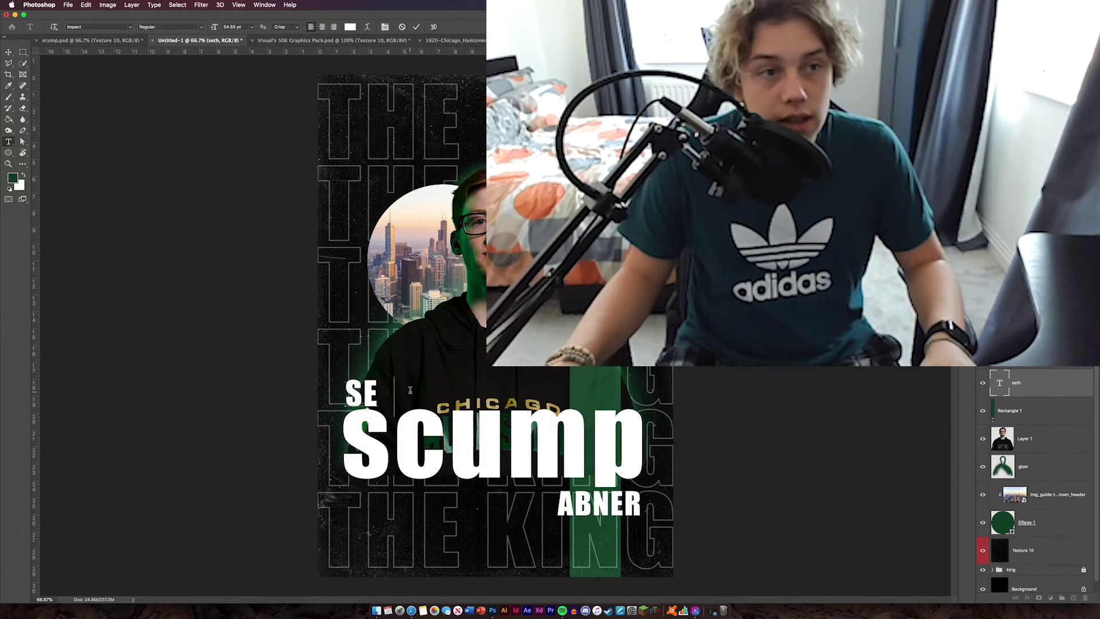
type("TH")
left_click(418, 28)
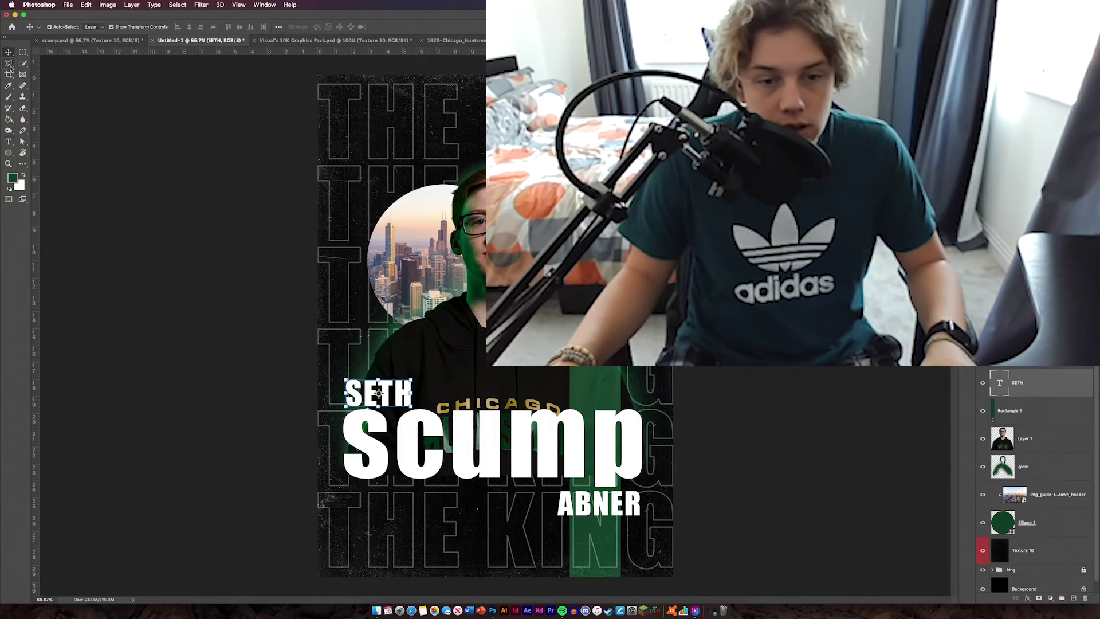
key("v")
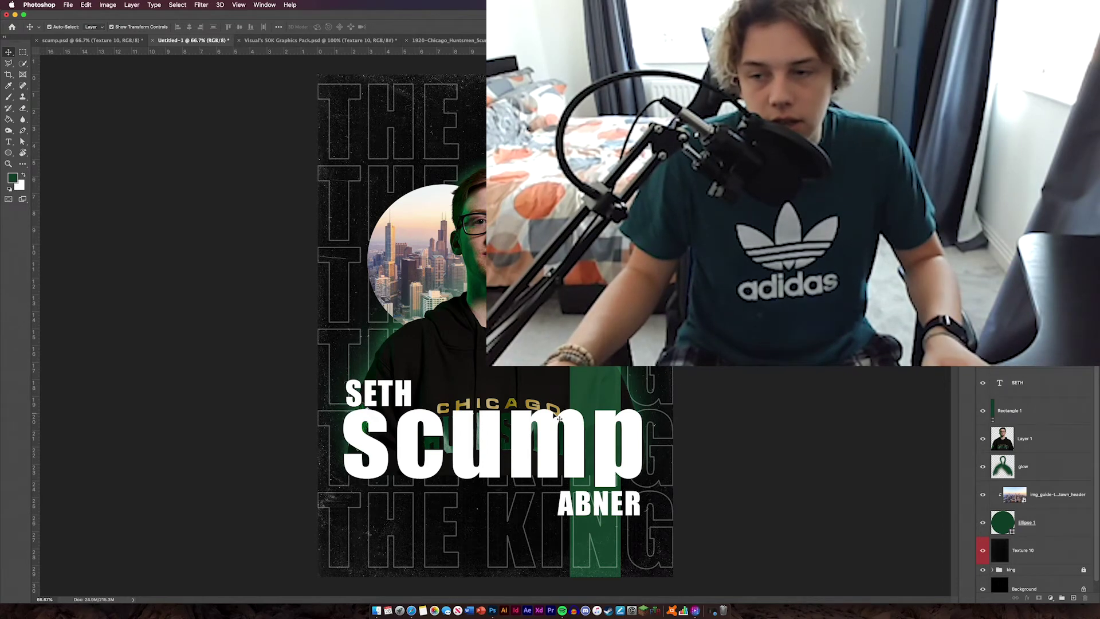
Step: Group the SETH, scump and ABNER text layers and name the group "text"
left_click(1047, 385)
left_click(1056, 337, "shift")
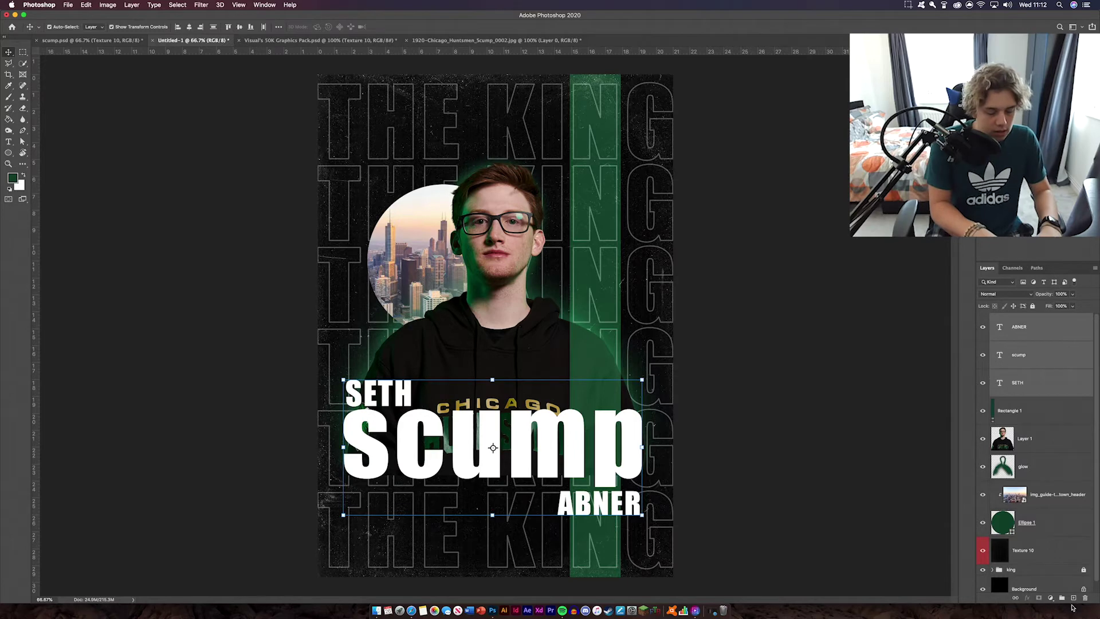
key("super+g")
double_click(1013, 318)
type("text")
key("Return")
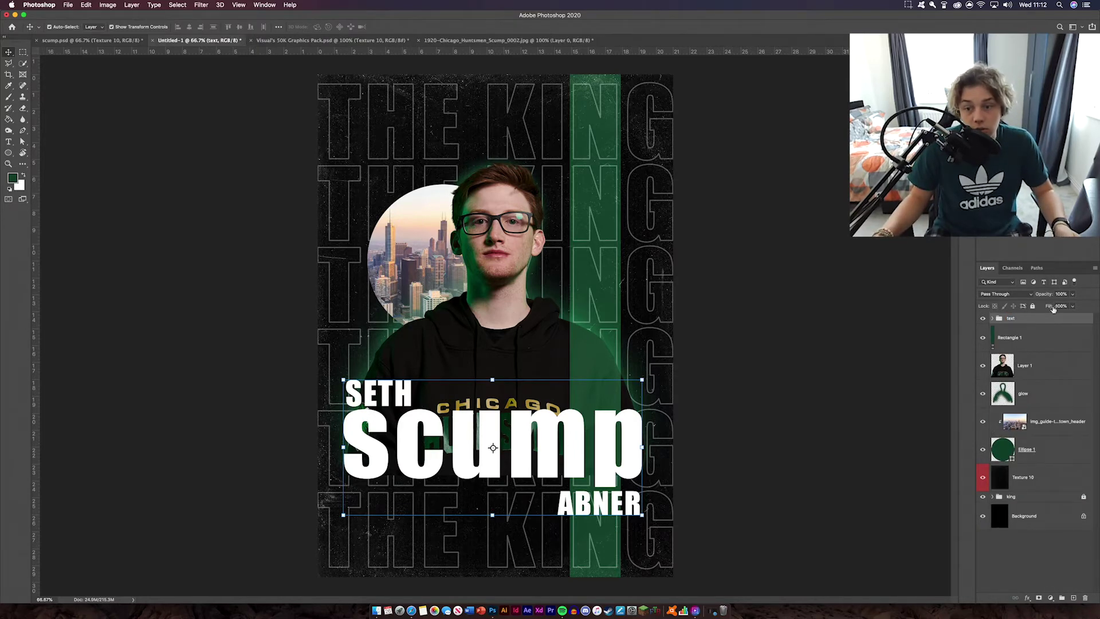
Step: Enable Drop Shadow and Outer Glow layer styles on the text group
double_click(1041, 322)
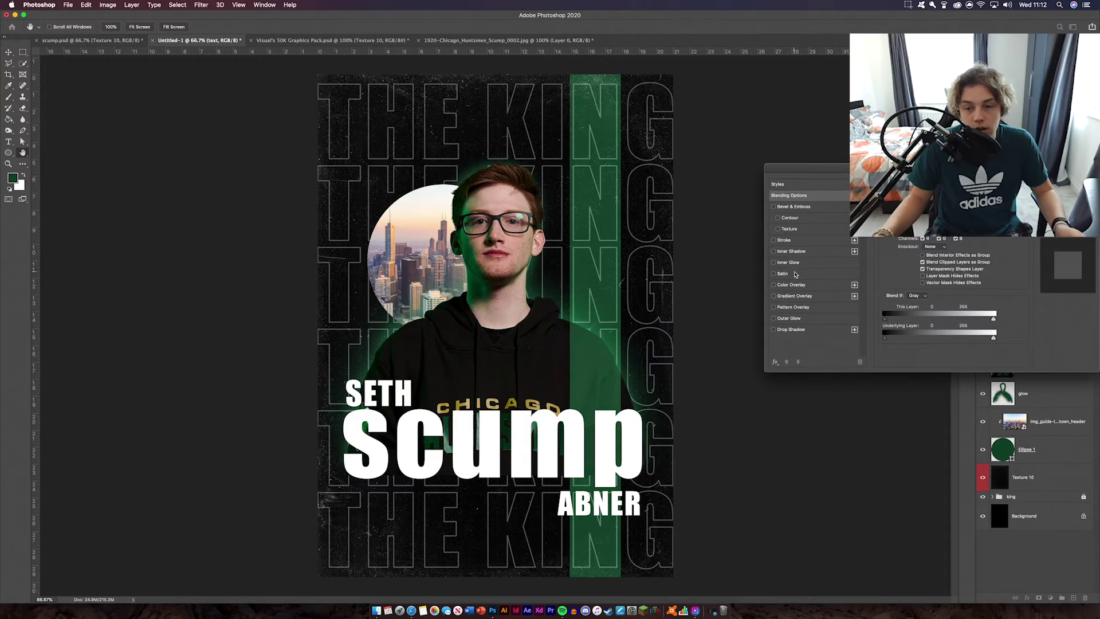
left_click(774, 330)
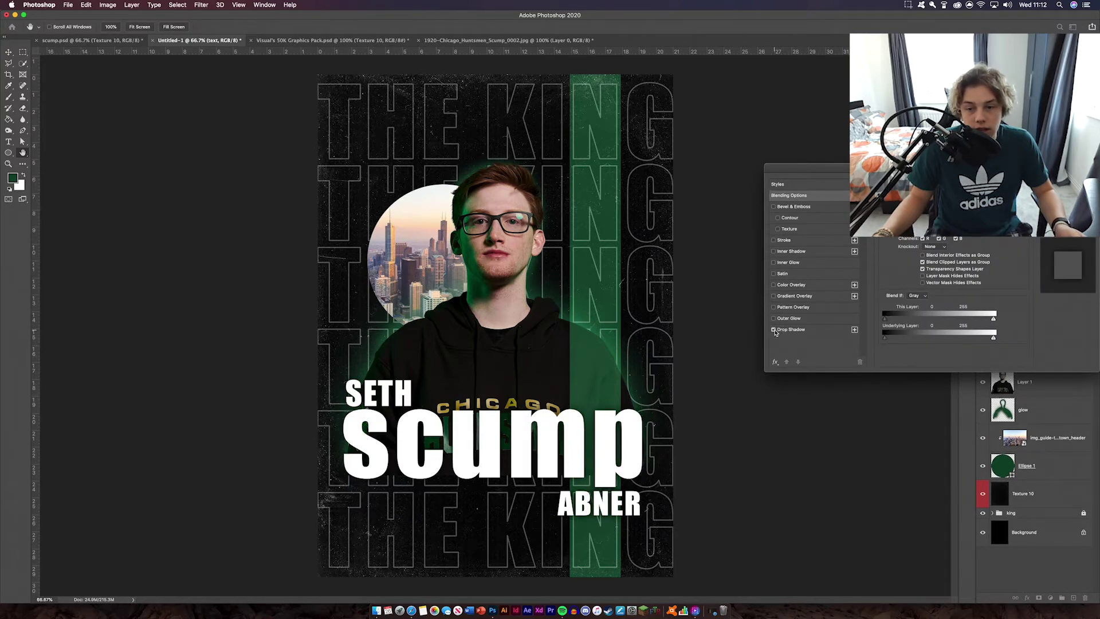
left_click(773, 319)
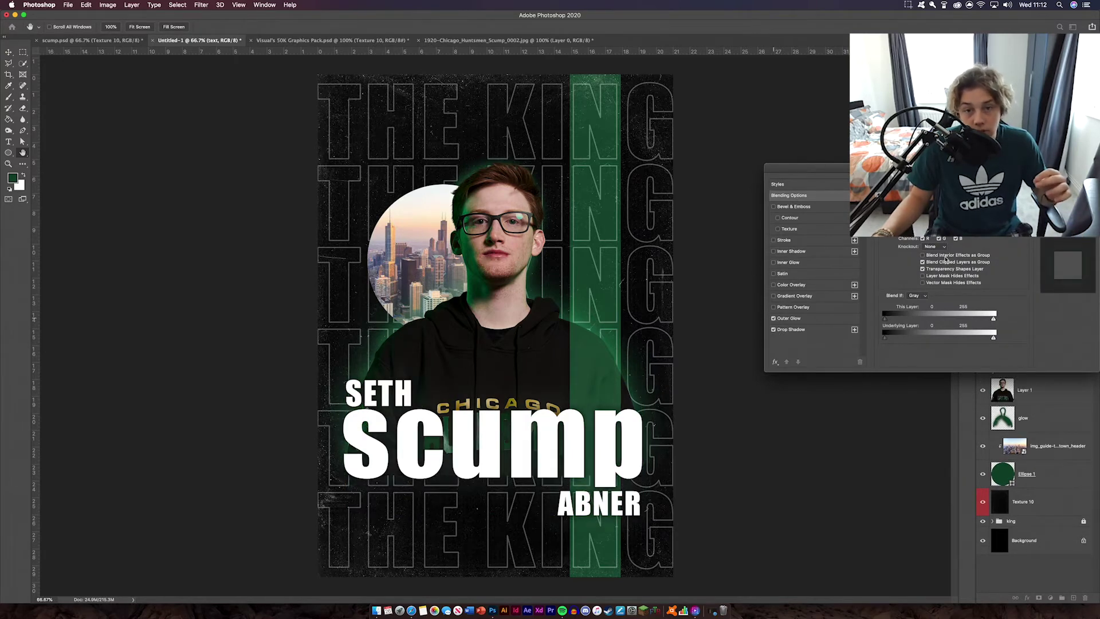
left_click(821, 319)
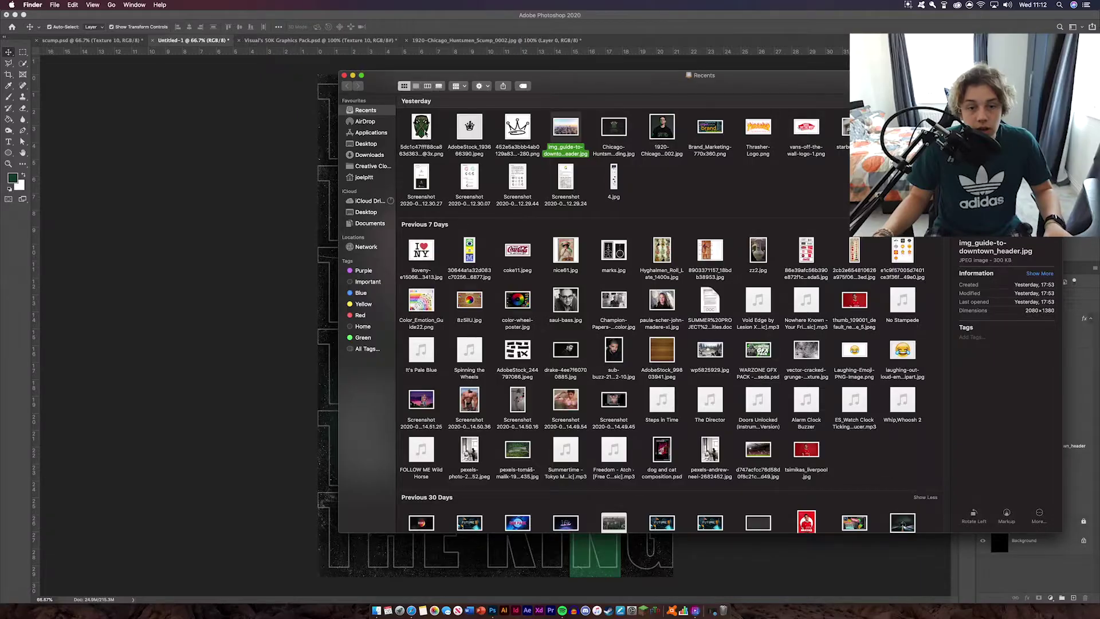
Step: Place the Chicago Huntsmen logo at about 49% scale over the upper end of the green stripe, layered beneath Rectangle 1
left_click_drag(430, 128, 328, 124)
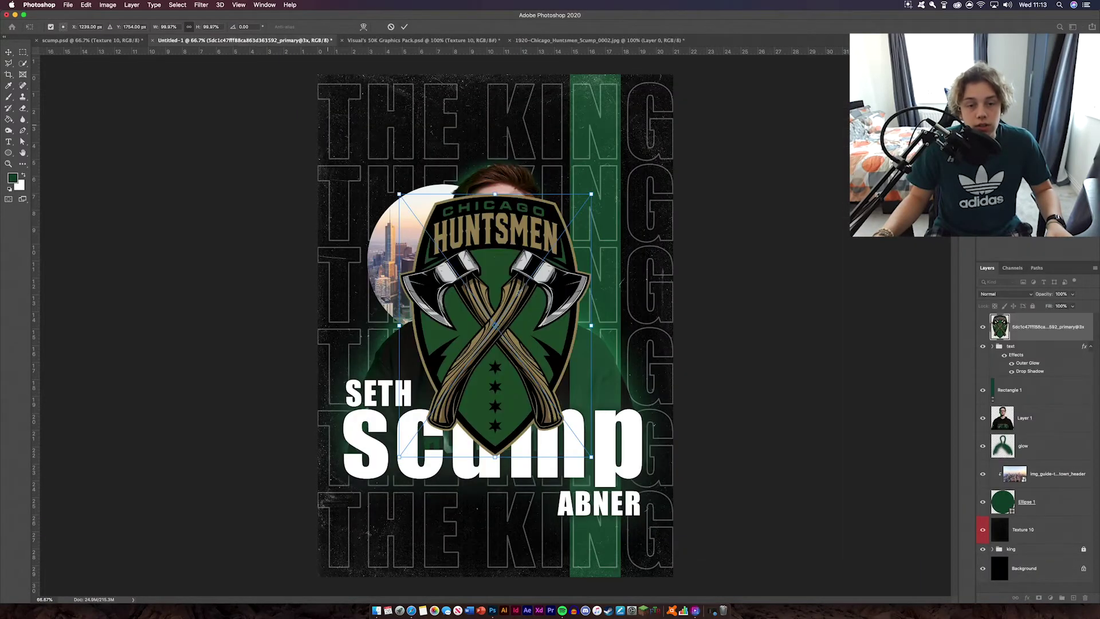
left_click_drag(400, 194, 456, 254)
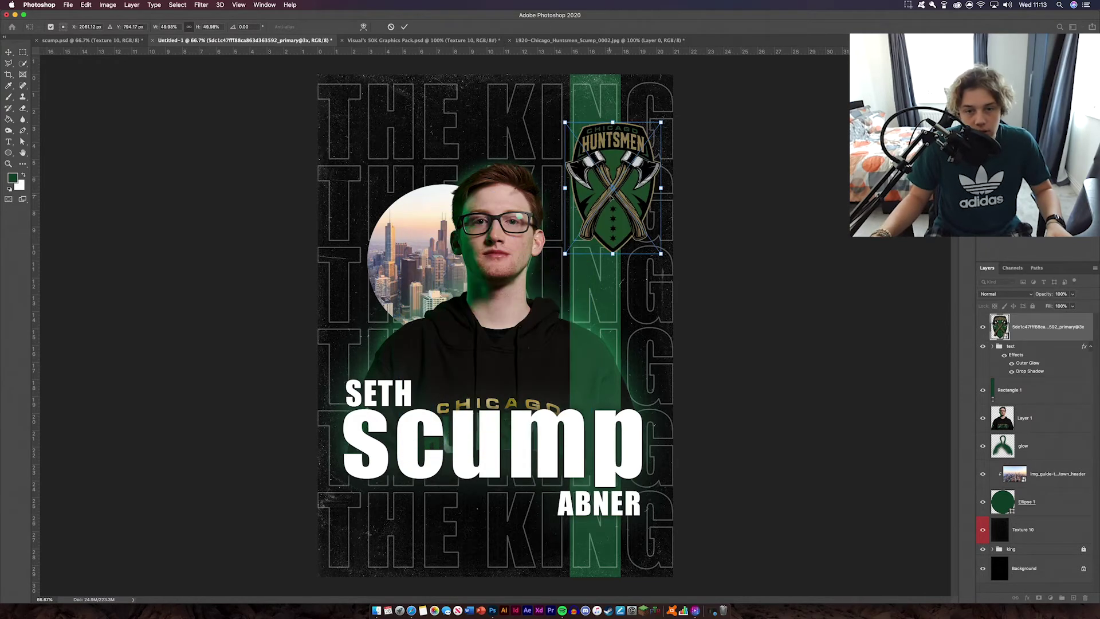
left_click_drag(607, 196, 593, 156)
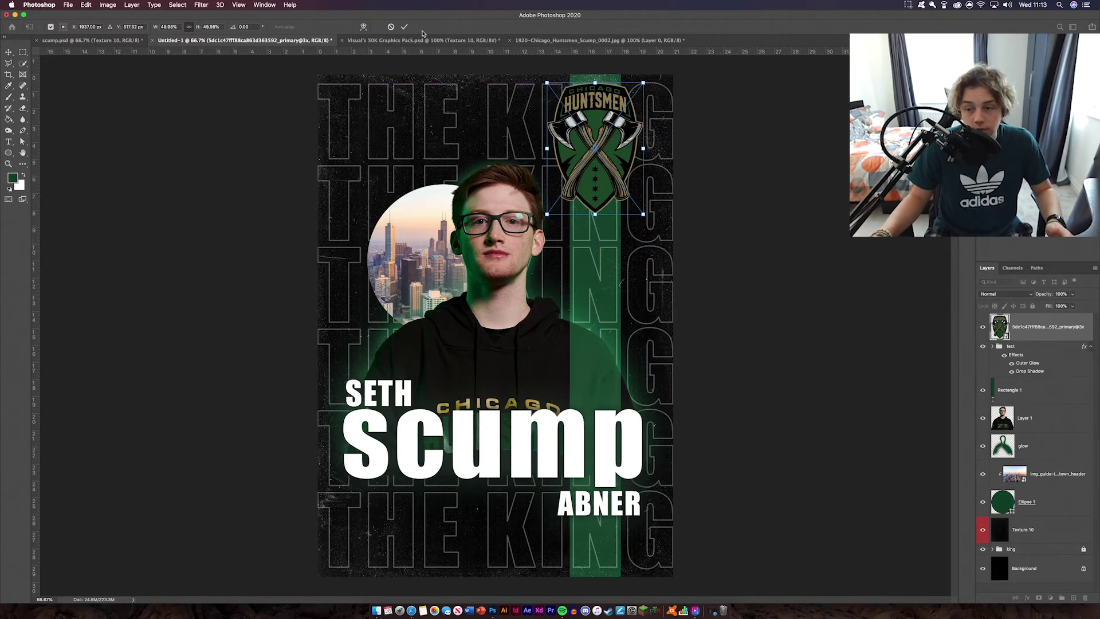
left_click(404, 27)
key("super+bracketleft")
key("super+bracketleft")
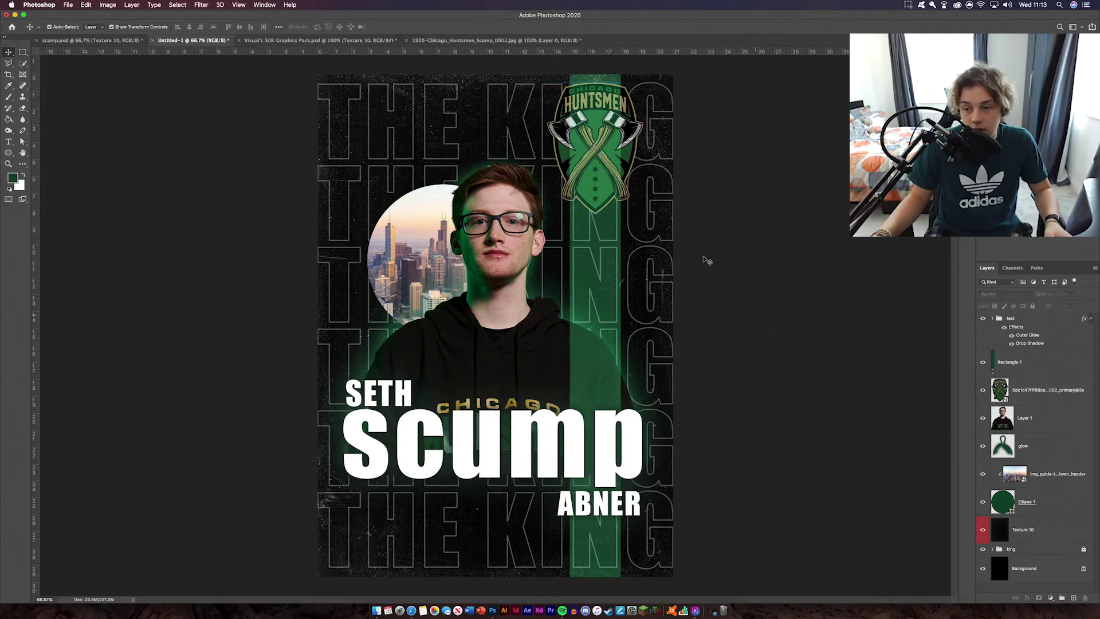
Step: Set the Huntsmen logo layer to Linear Dodge (Add) and lower its opacity so it looks faint
left_click(1006, 295)
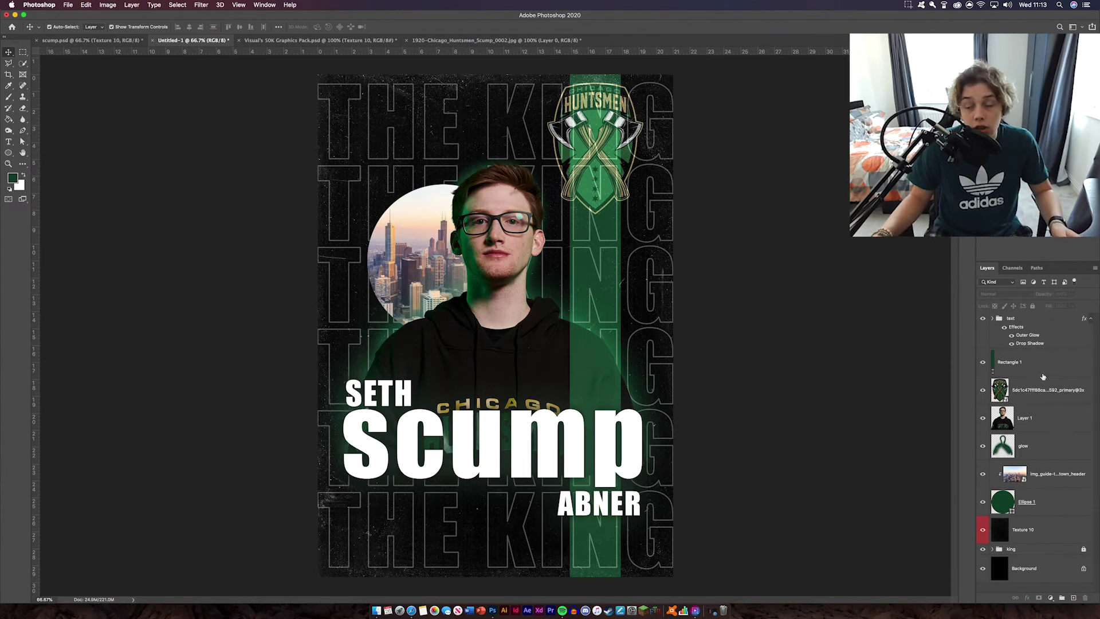
left_click(1041, 401)
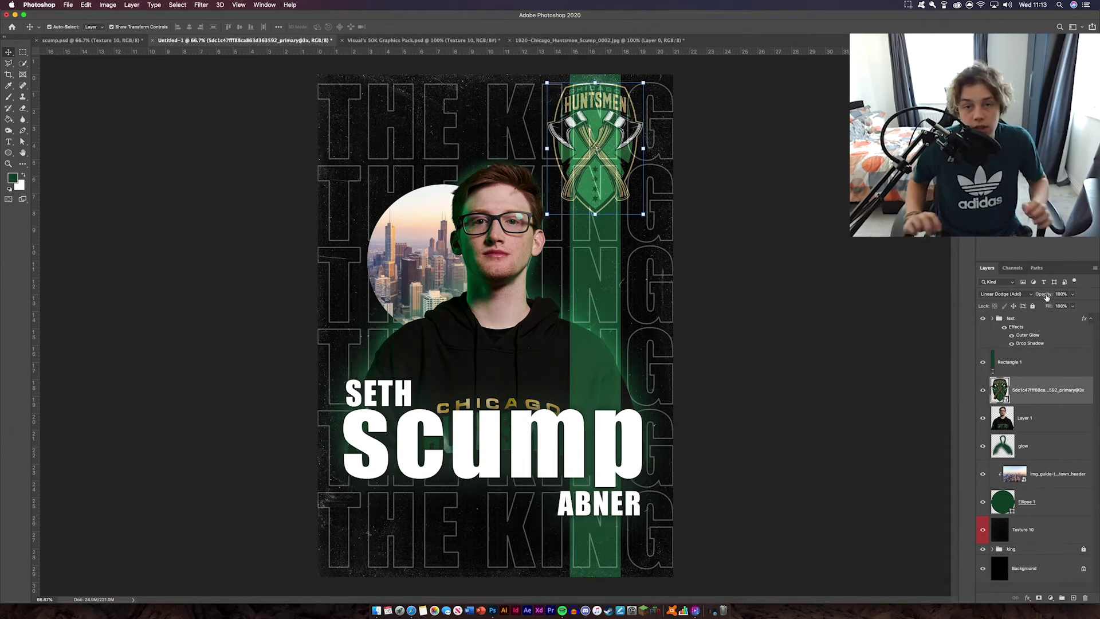
left_click_drag(1044, 294, 1027, 297)
left_click(823, 238)
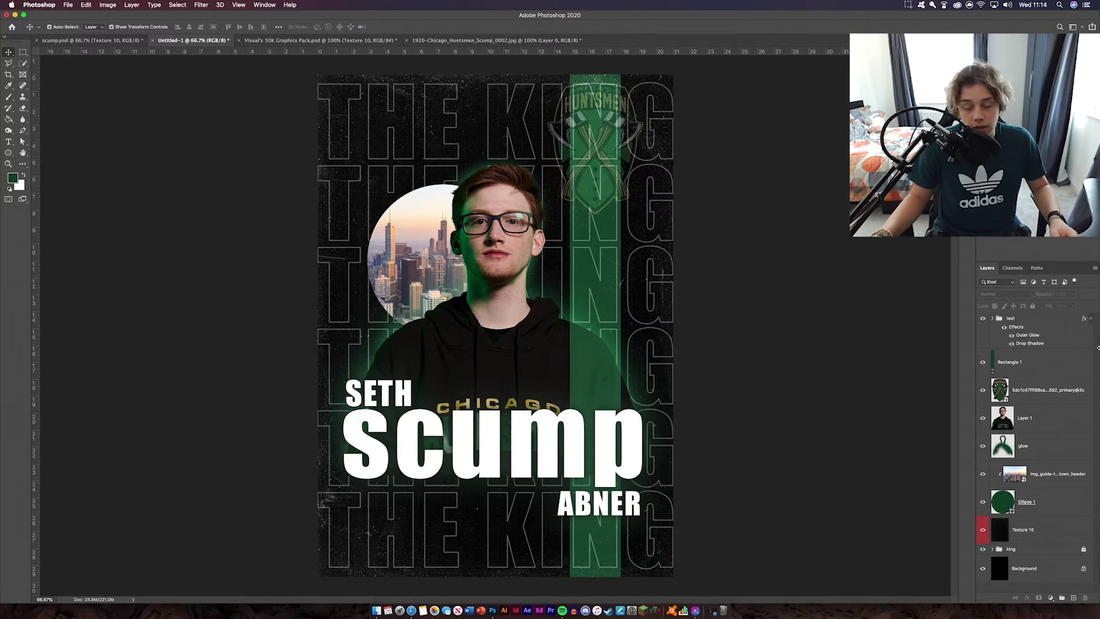
Step: Duplicate the text group and nudge the copy beneath it slightly right and down to give the title an offset edge
left_click(1041, 320)
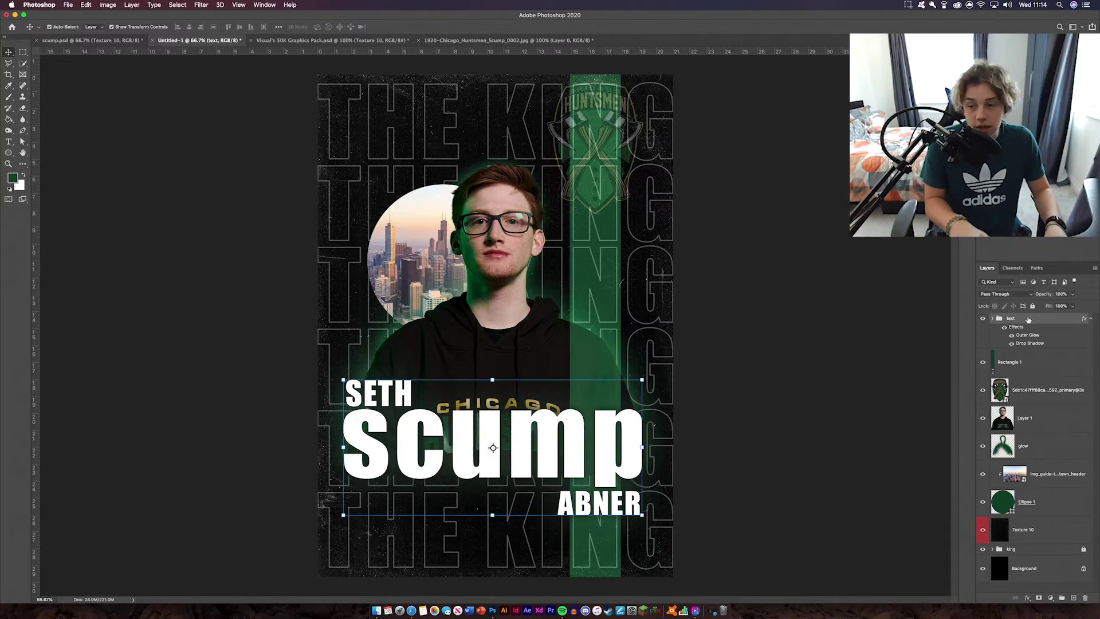
key("super+j")
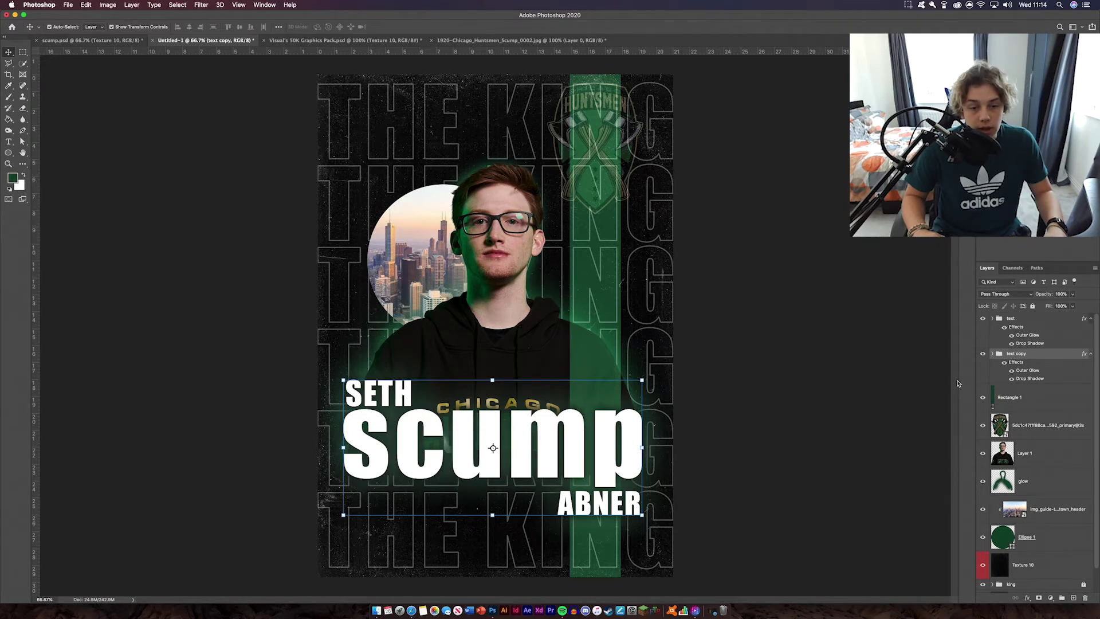
key("Right")
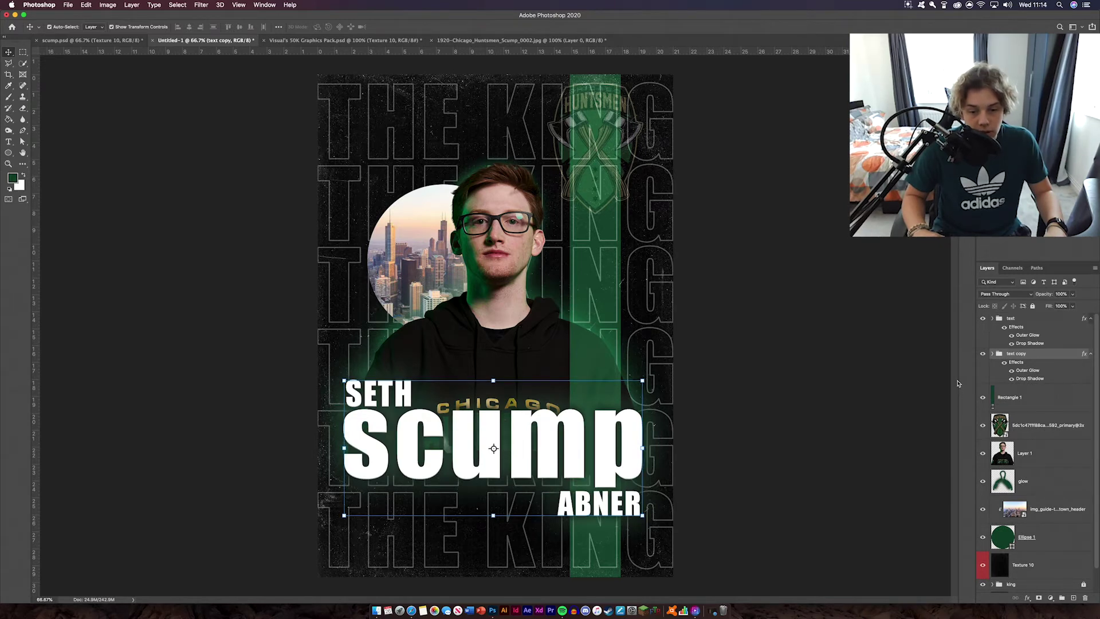
key("Down")
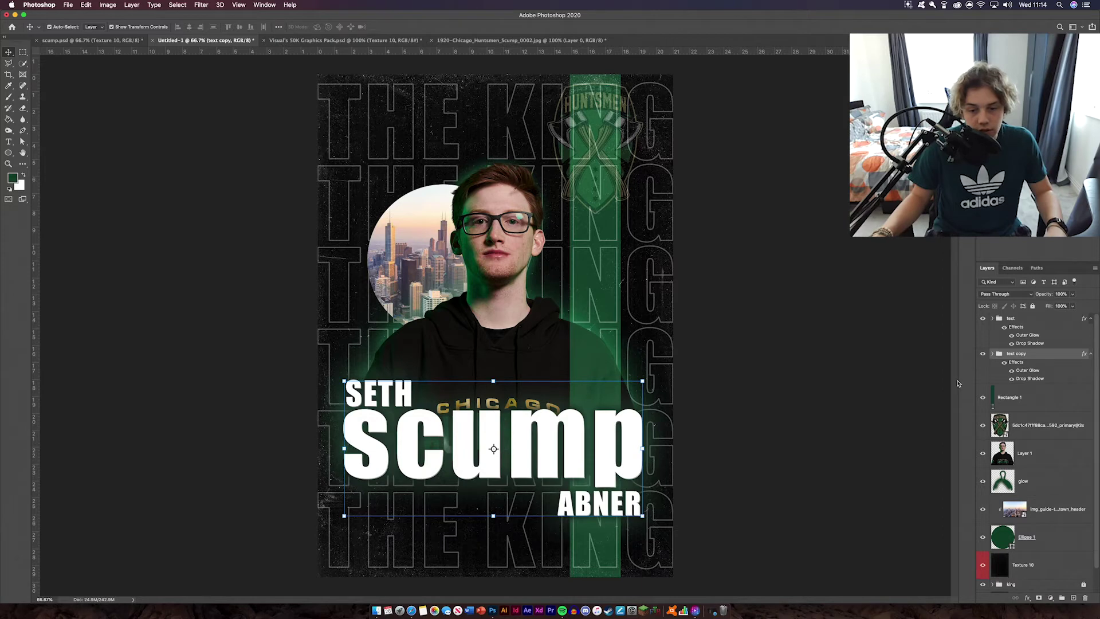
left_click(723, 496)
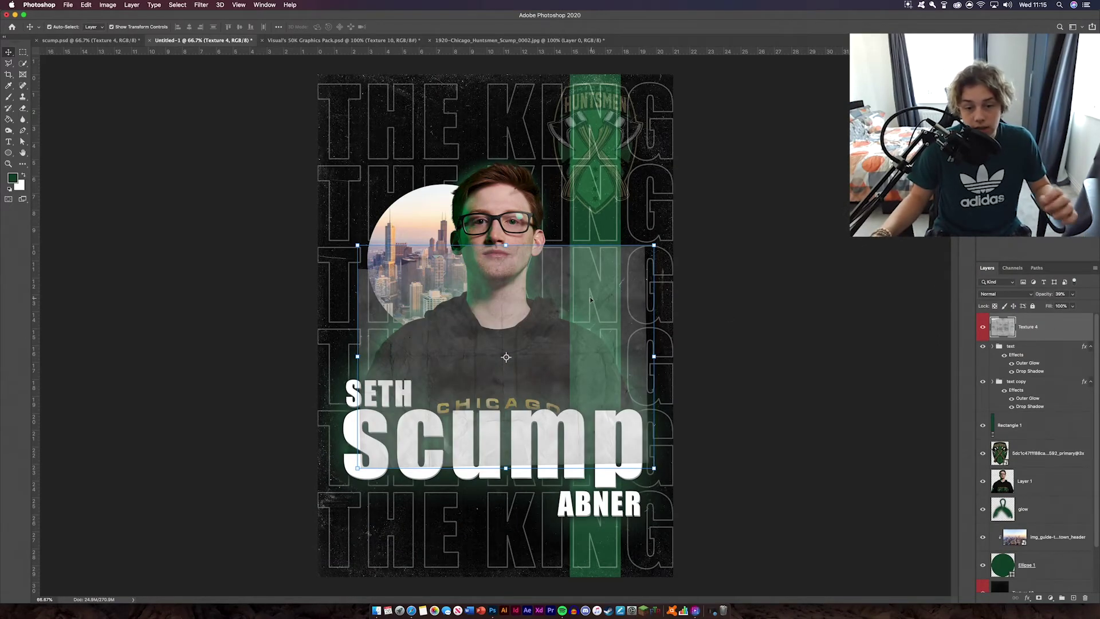
Step: Move and enlarge Texture 4 to cover the SETH scump ABNER title, and clip it to the text group
key("super")
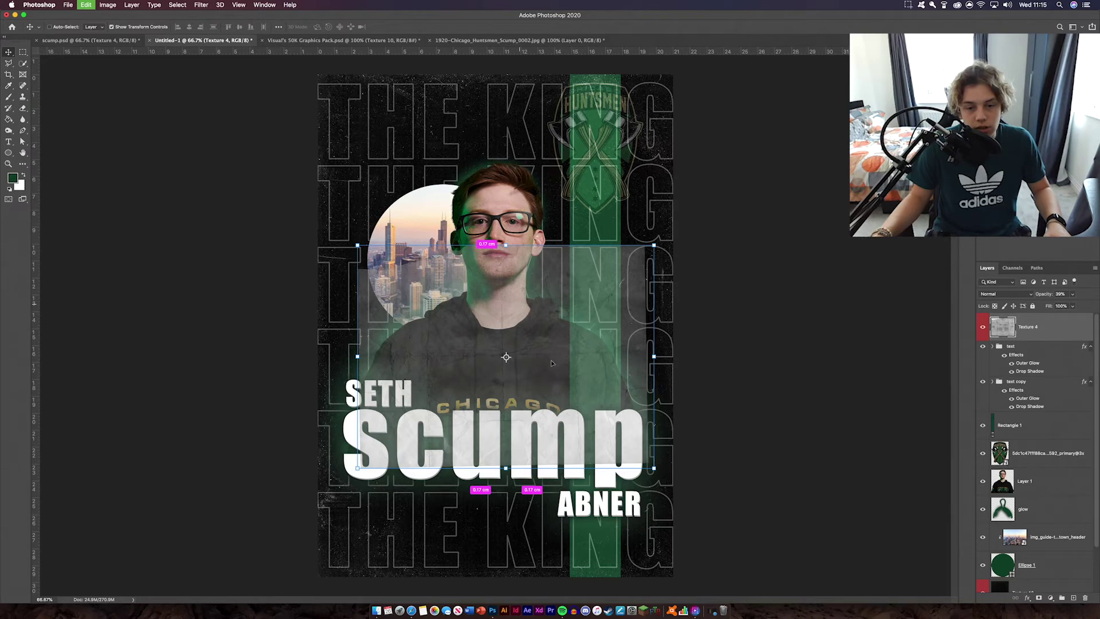
key("super+t")
left_click_drag(507, 368, 517, 401)
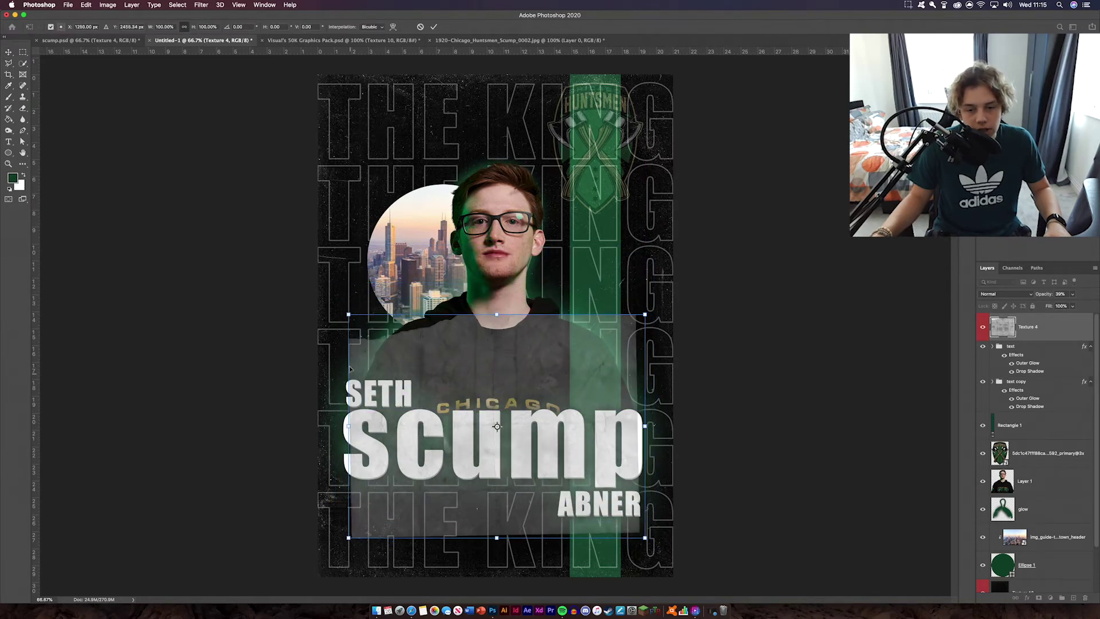
left_click_drag(347, 426, 341, 426)
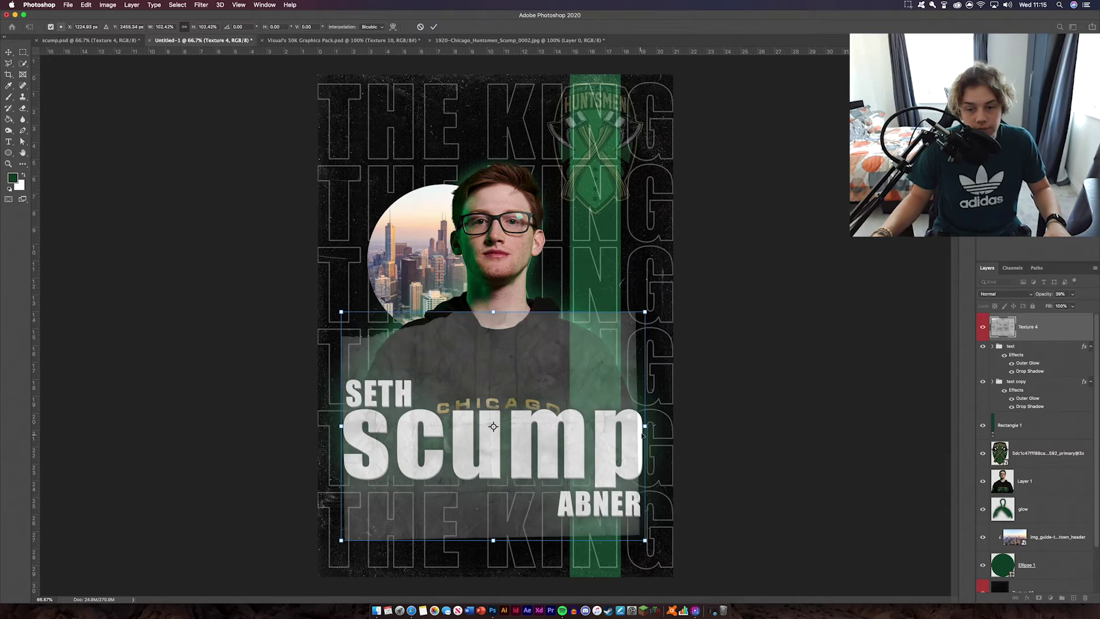
left_click_drag(645, 426, 653, 427)
key("Return")
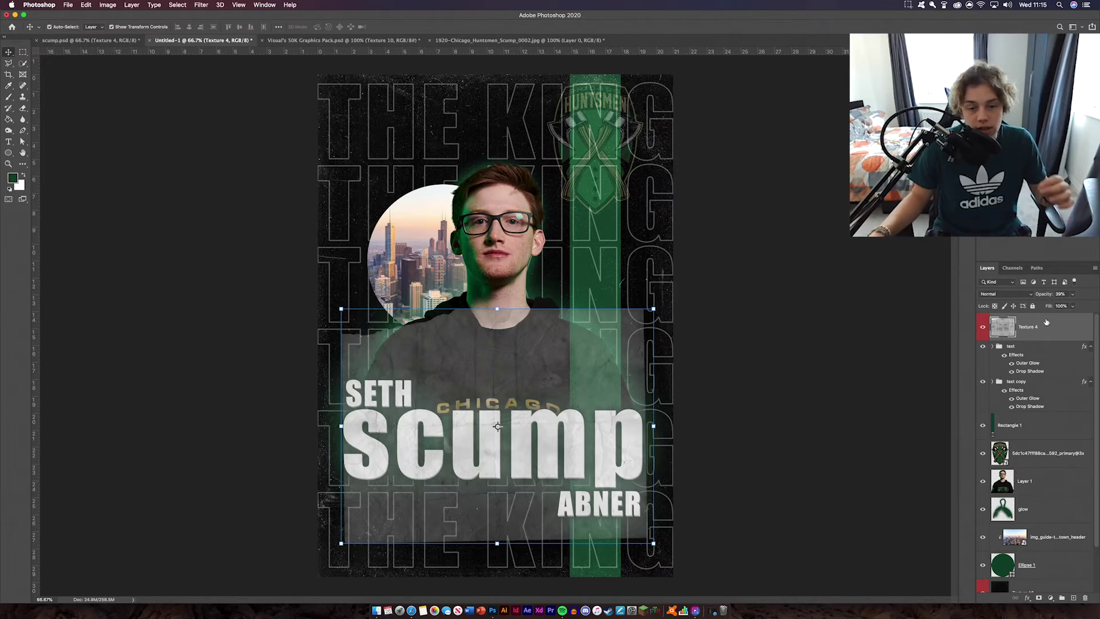
key("super+alt+g")
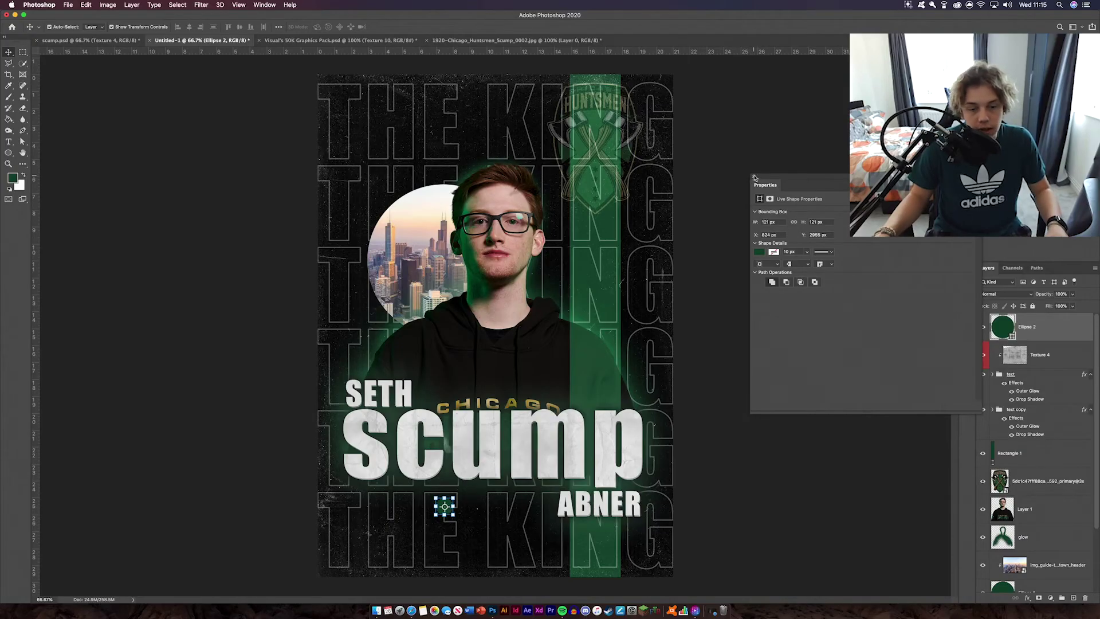
Step: Duplicate the small green circle below the title into an evenly spaced two-by-two grid of dots
left_click(754, 177)
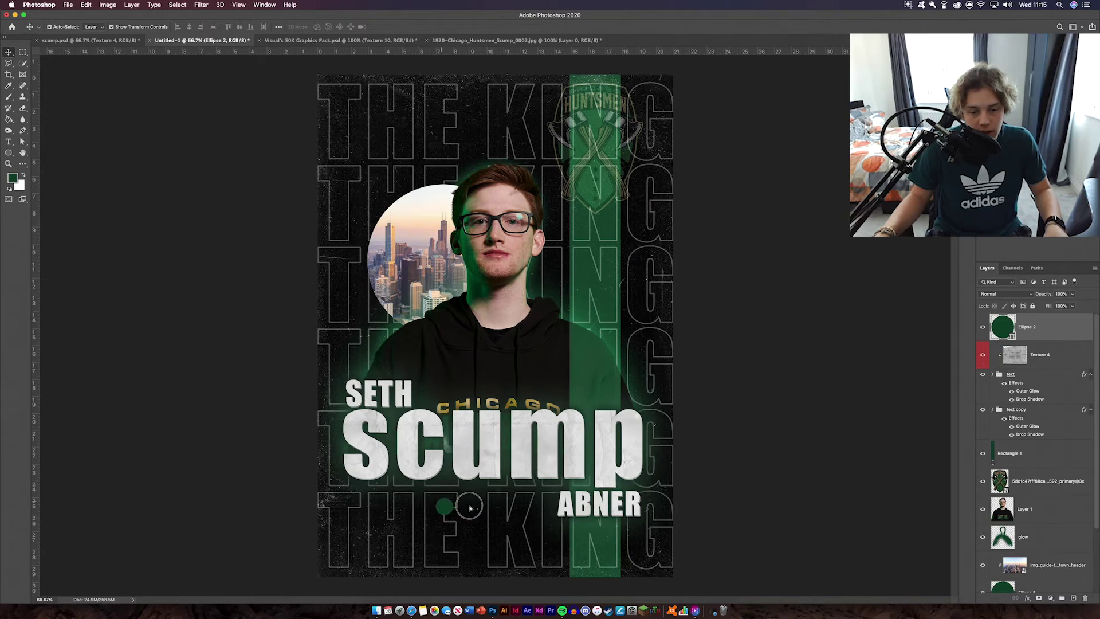
left_click_drag(476, 509, 471, 507)
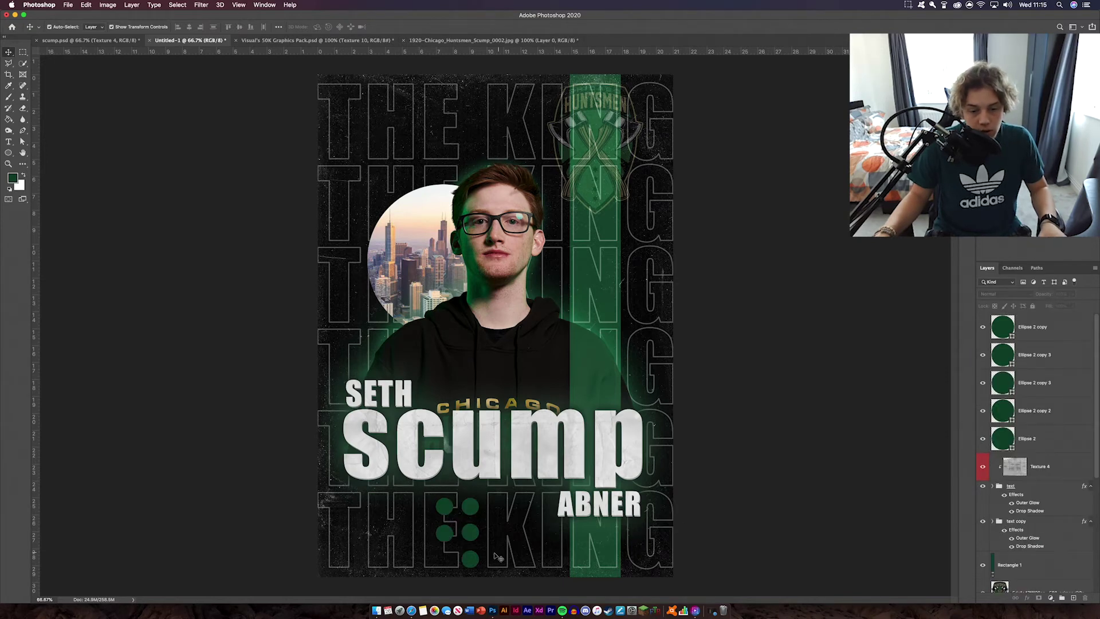
left_click(469, 563)
key("super+z")
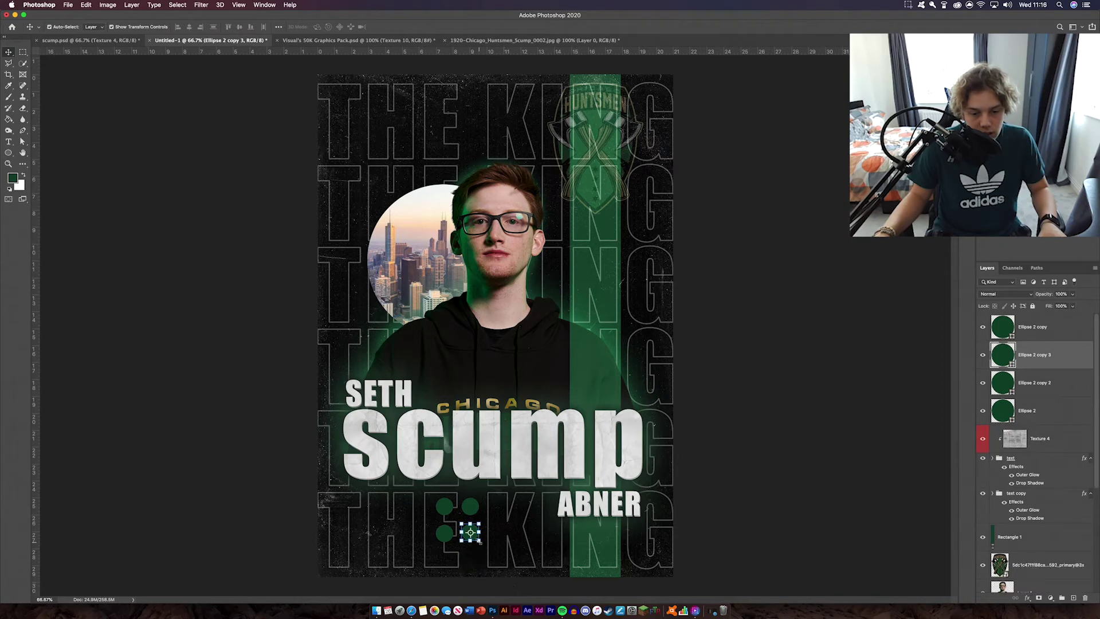
left_click_drag(471, 533, 472, 534)
left_click(739, 543)
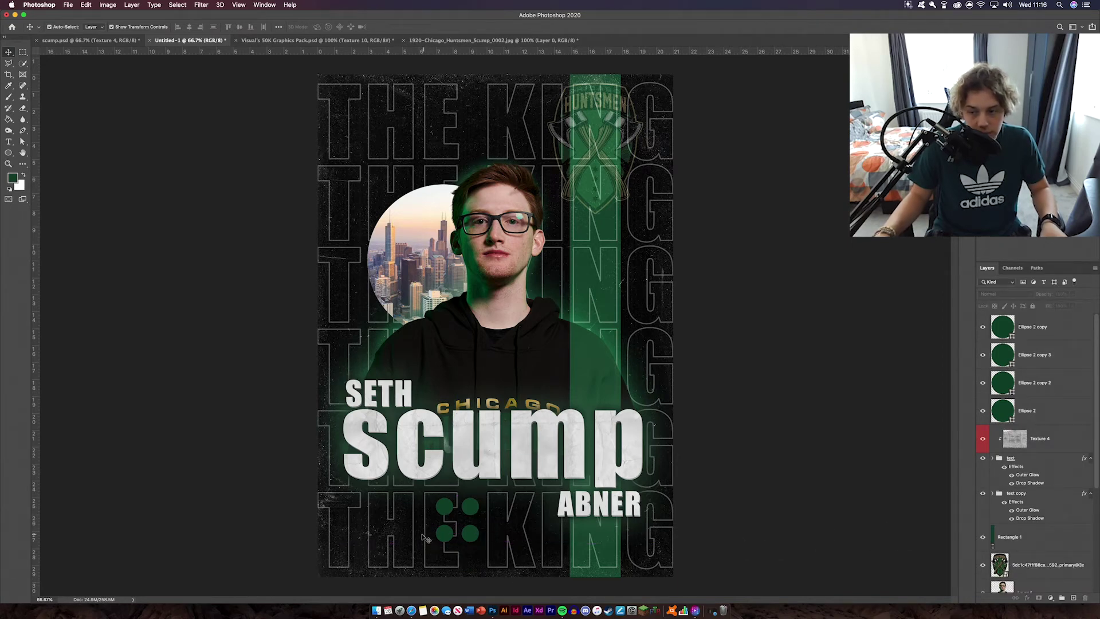
Step: Select the four green dots and group them under the name CIRCLE
left_click(443, 504)
left_click(469, 506, "shift")
left_click(471, 534, "shift")
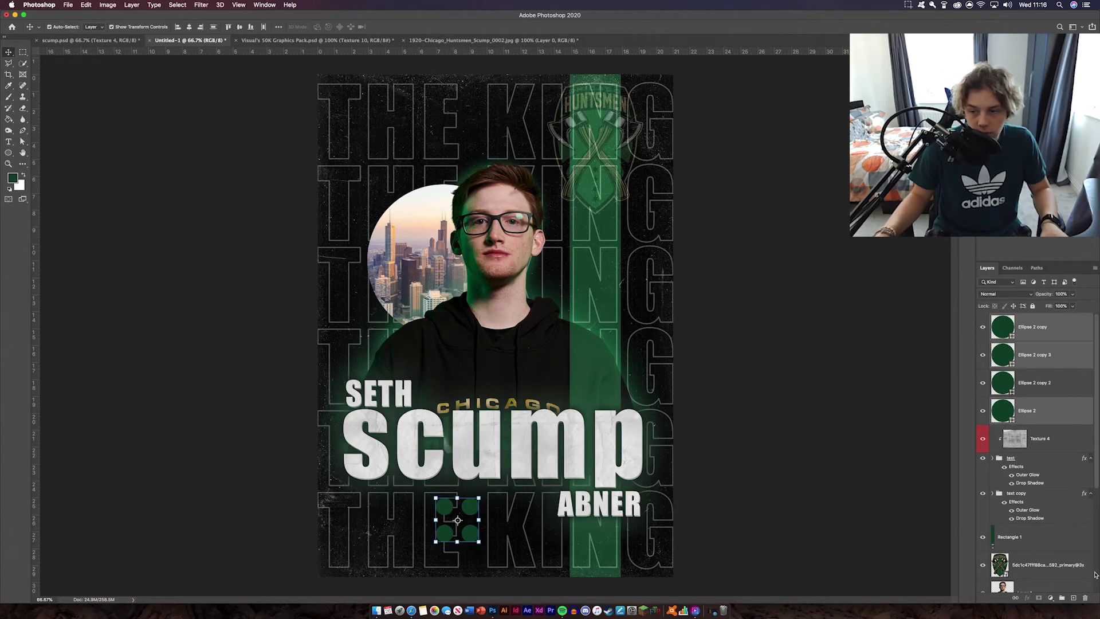
key("ctrl+g")
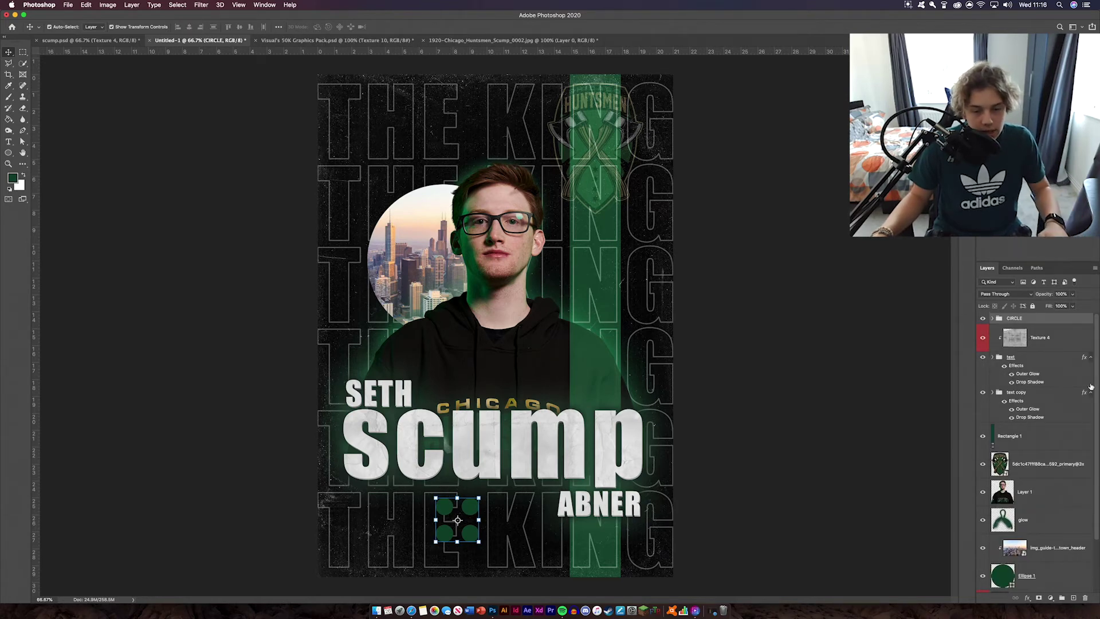
Step: Move the CIRCLE group right and slightly down so it sits centred beneath the scump title
key("ctrl+t")
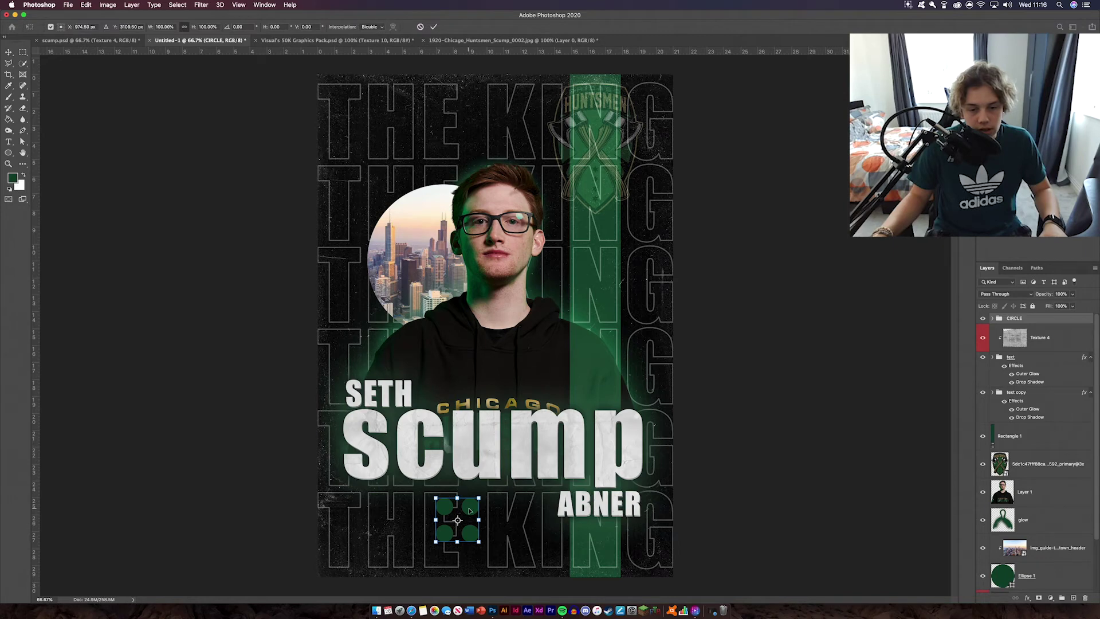
left_click_drag(467, 509, 502, 515)
left_click(433, 27)
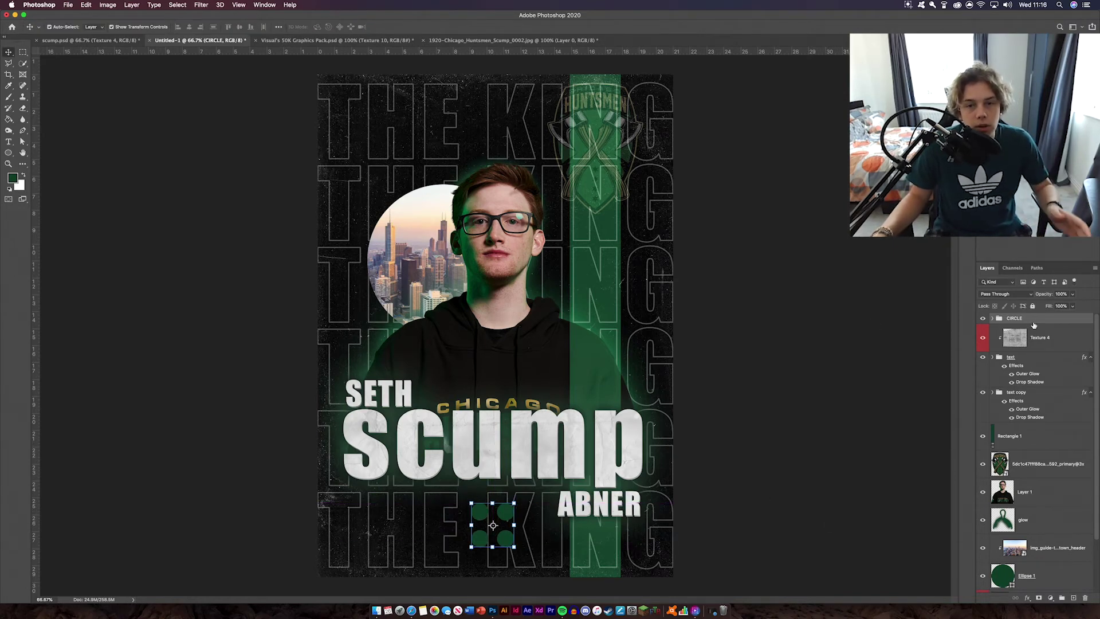
left_click(325, 76)
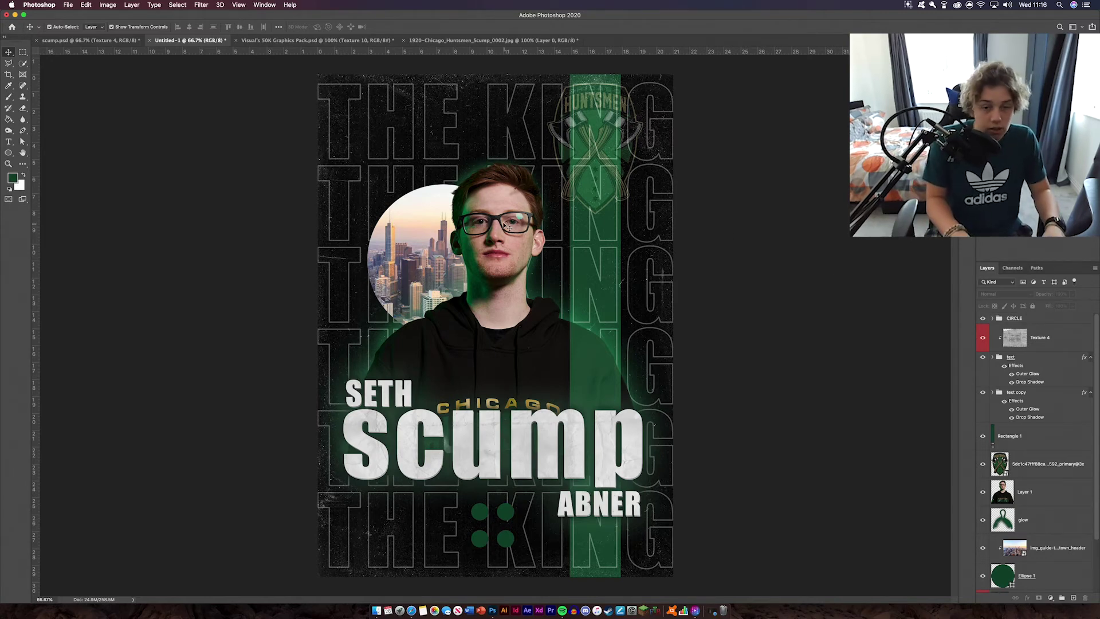
Step: Add a new empty layer above the player photo on Layer 1 and clip it to the photo
key("super+plus")
key("super+plus")
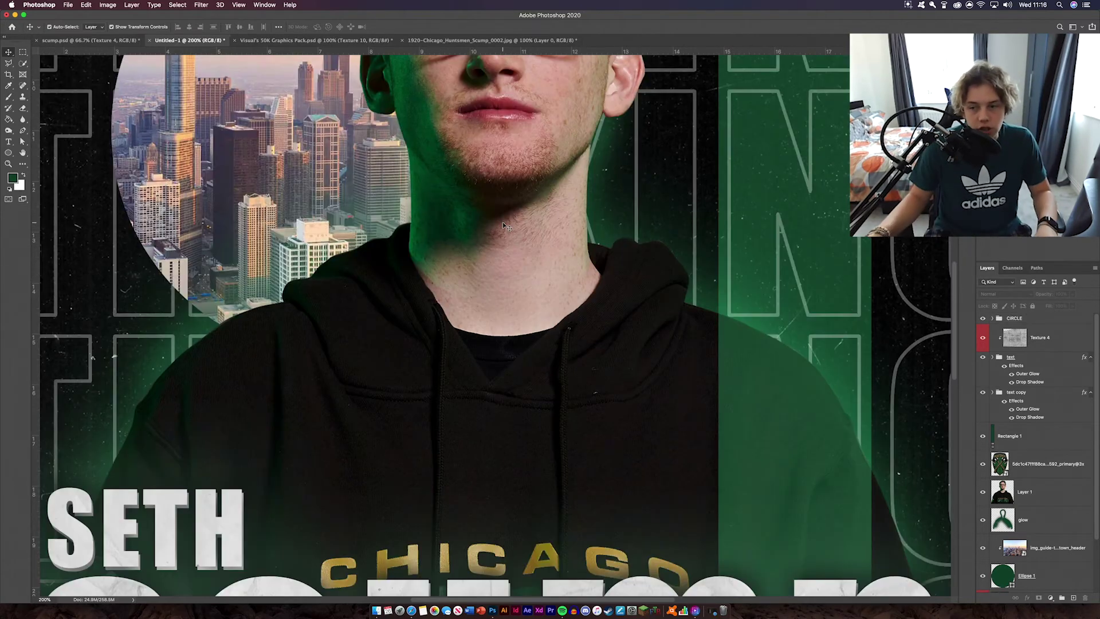
left_click_drag(486, 150, 498, 475)
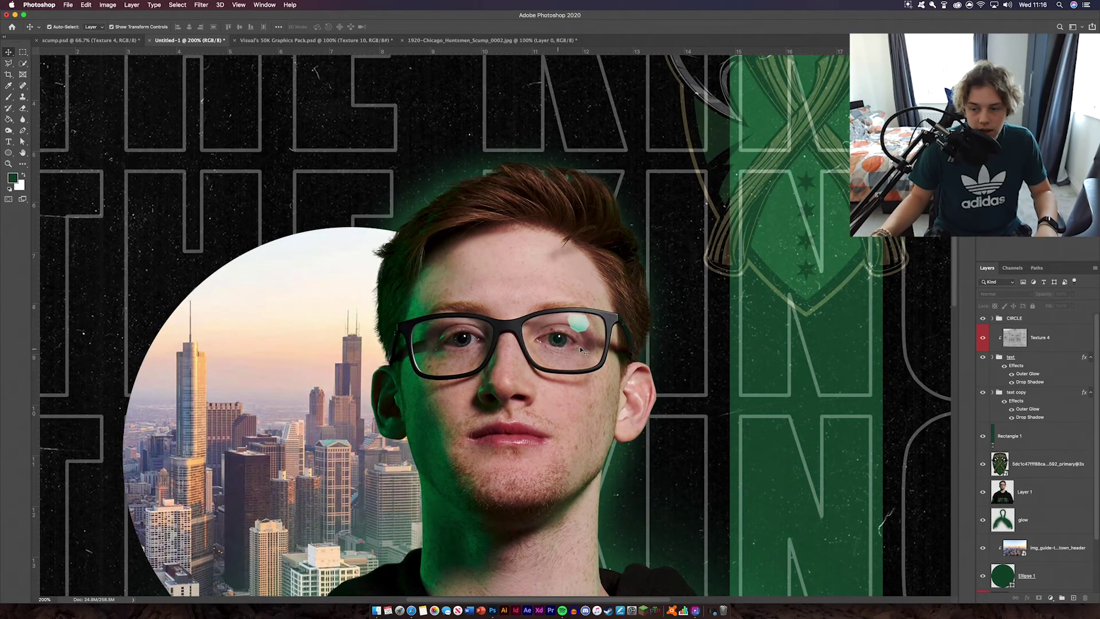
scroll(1063, 543, "down", 3)
left_click(1068, 431)
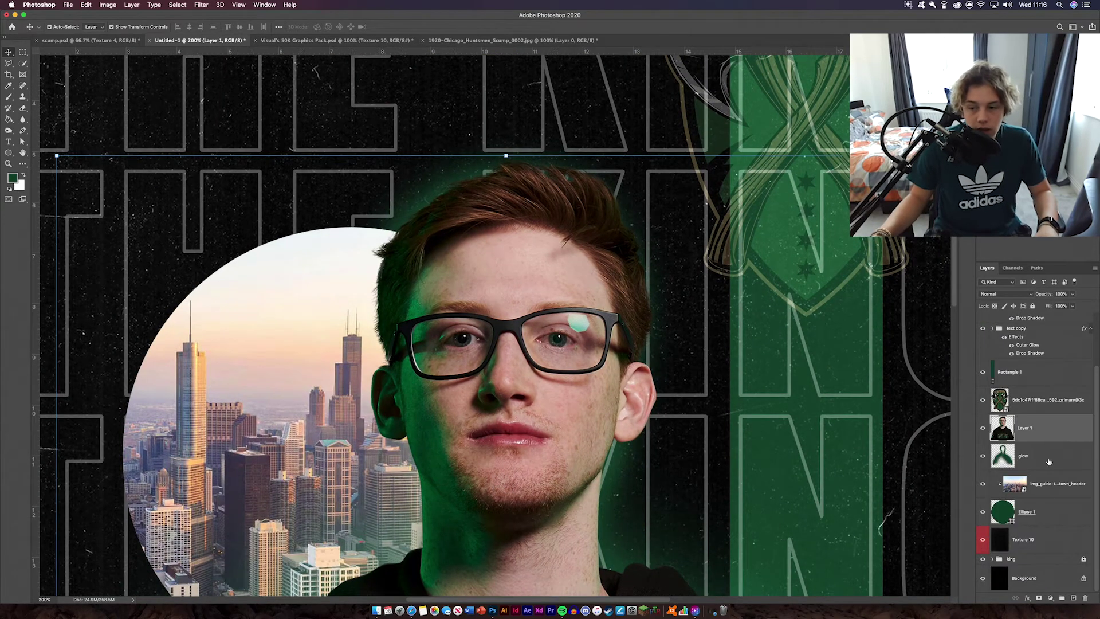
left_click(1074, 597)
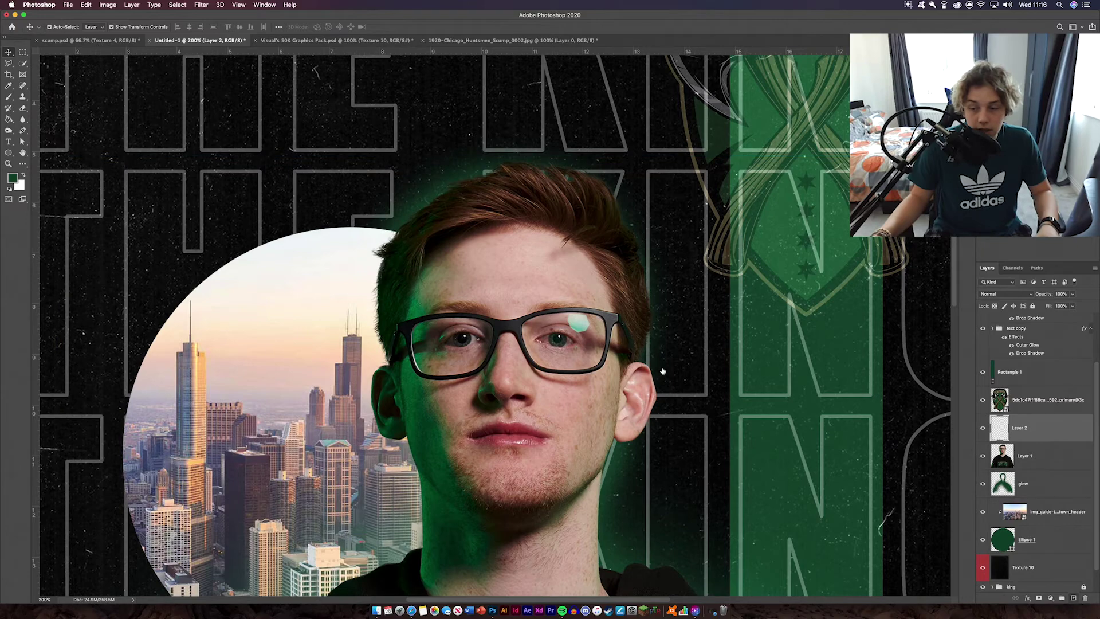
left_click(1048, 442, "alt")
Step: Set the foreground colour to dark brown #29231c
left_click(8, 98)
left_click(11, 178)
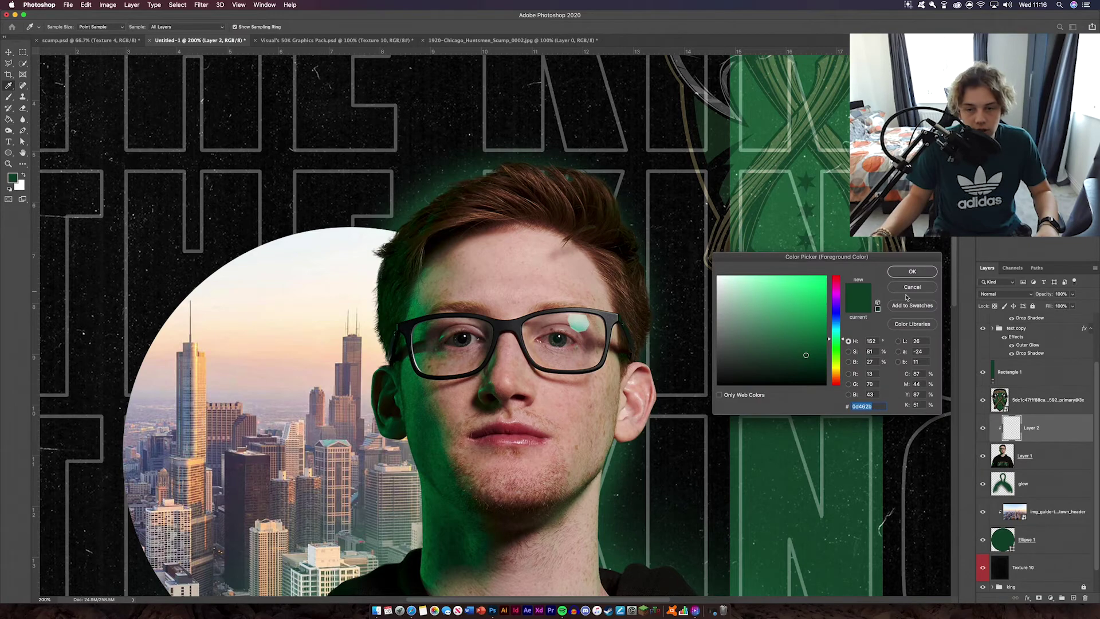
left_click_drag(836, 366, 836, 375)
left_click(736, 366)
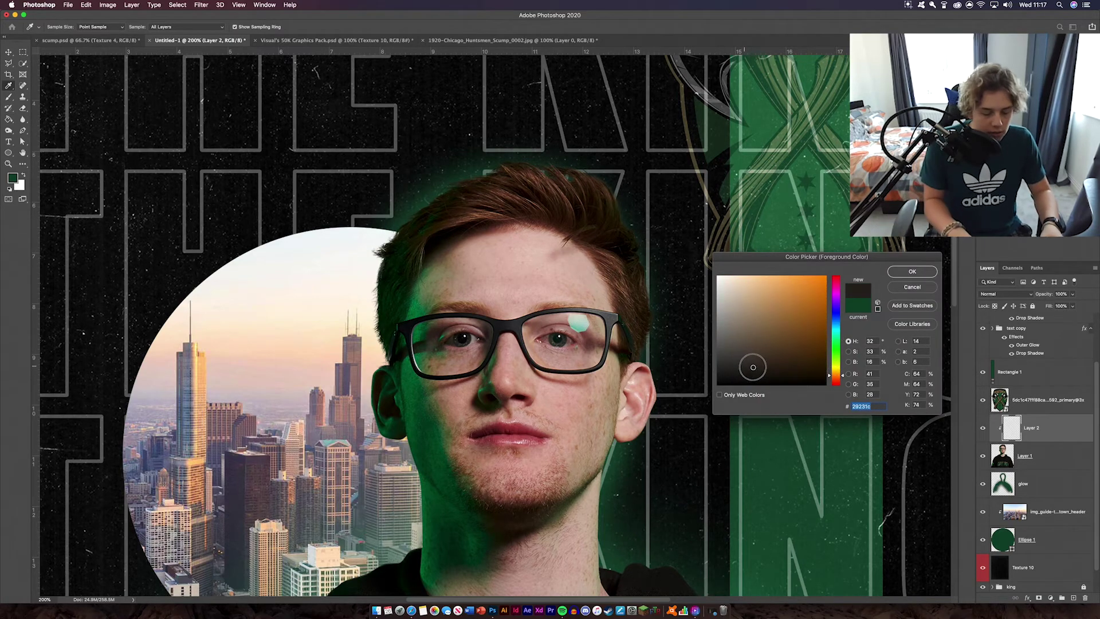
key("Return")
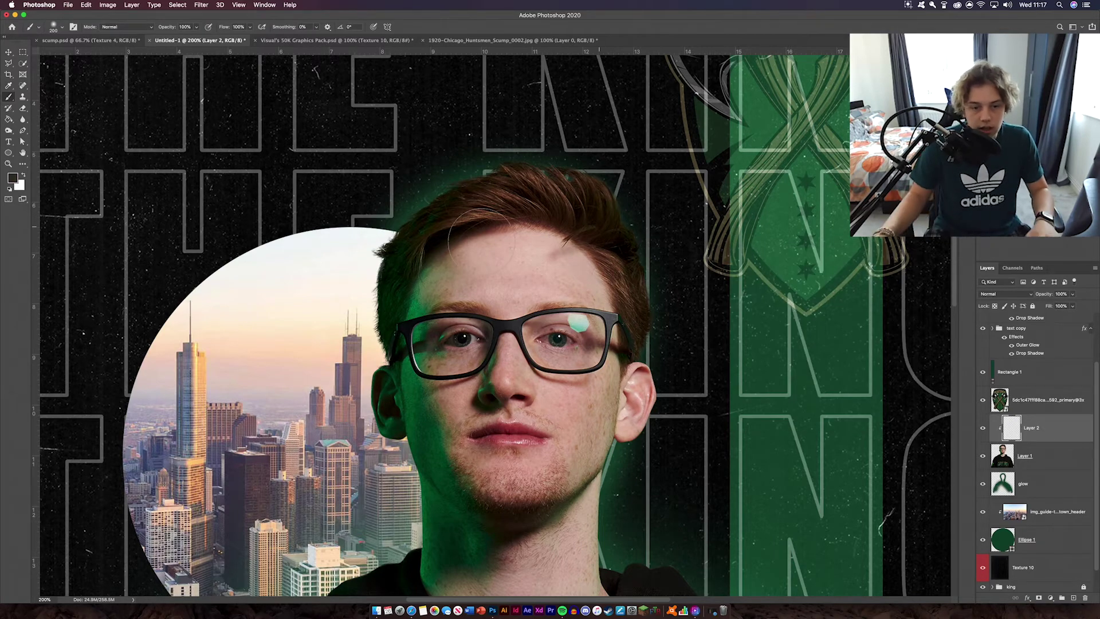
Step: Paint over the irises of both eyes with a small soft brush on Layer 2, leaving the pupil highlights clear
key("super+equal")
key("super+equal")
key("super+equal")
key("super+equal")
key("bracketleft")
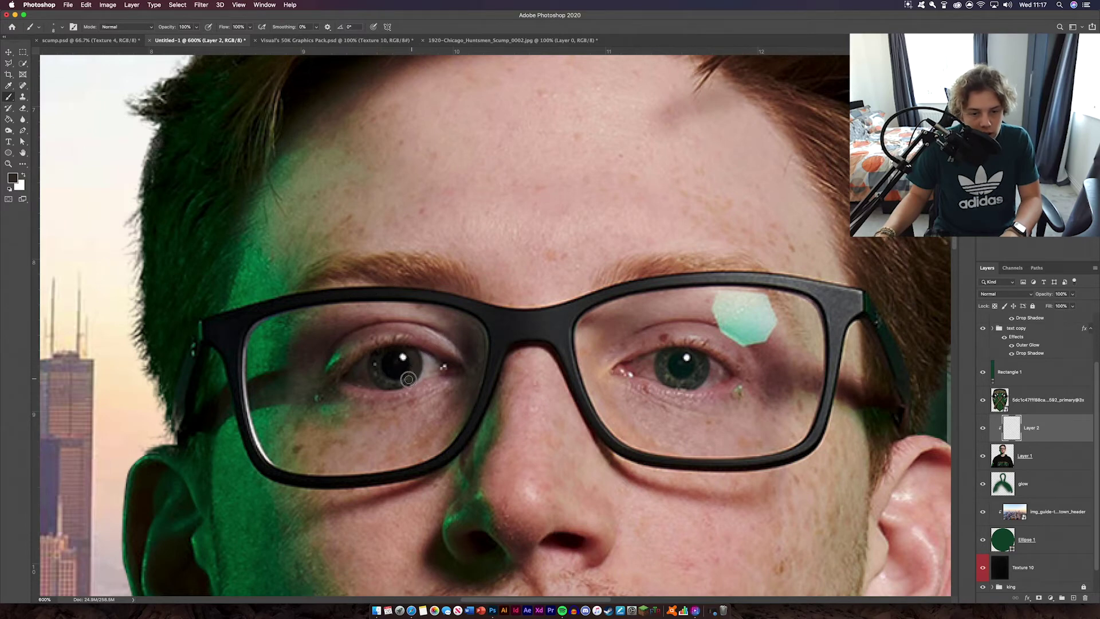
mouse_move(377, 357)
left_mouse_down()
mouse_move(411, 383)
mouse_move(412, 354)
left_mouse_up()
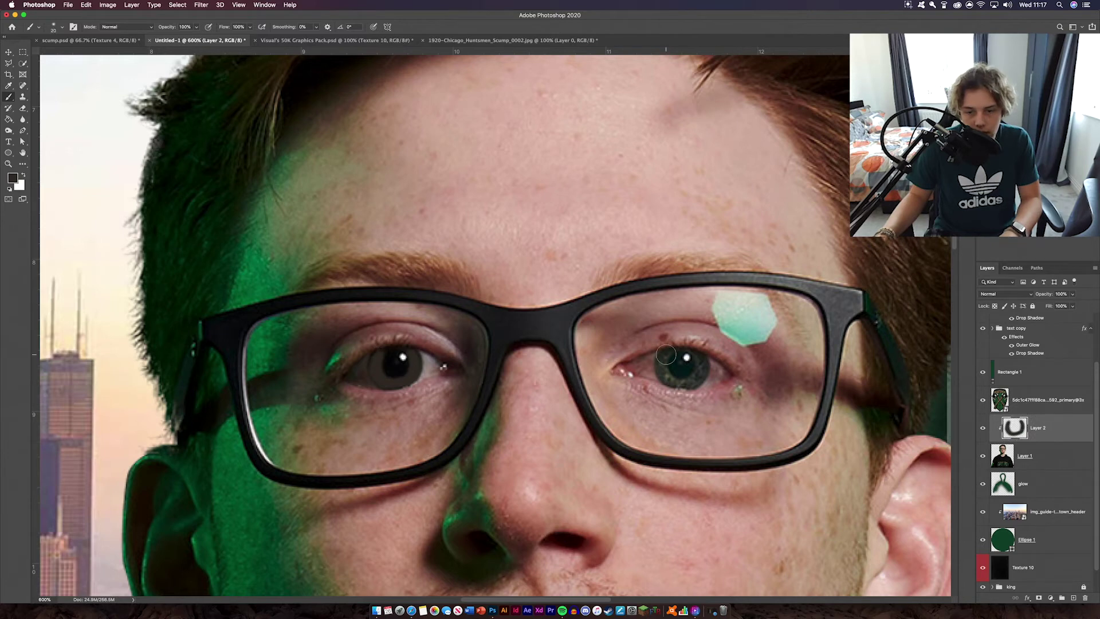
left_click_drag(661, 359, 676, 381)
Step: Set the blend mode of the painted eye layer, Layer 2, to Screen
left_click(9, 52)
left_click(991, 293)
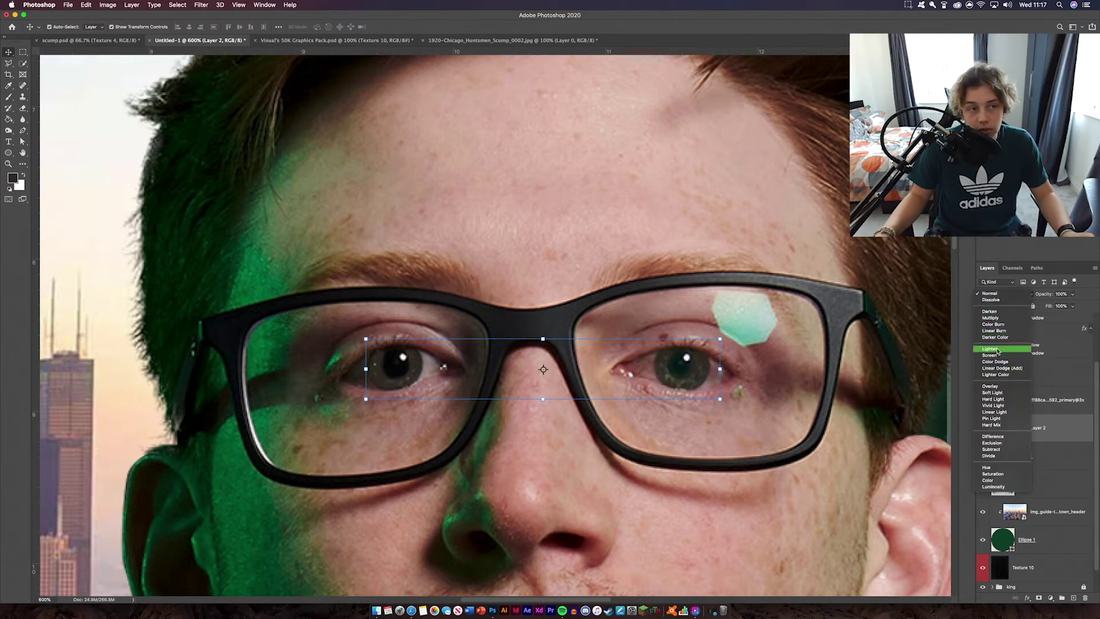
left_click(991, 355)
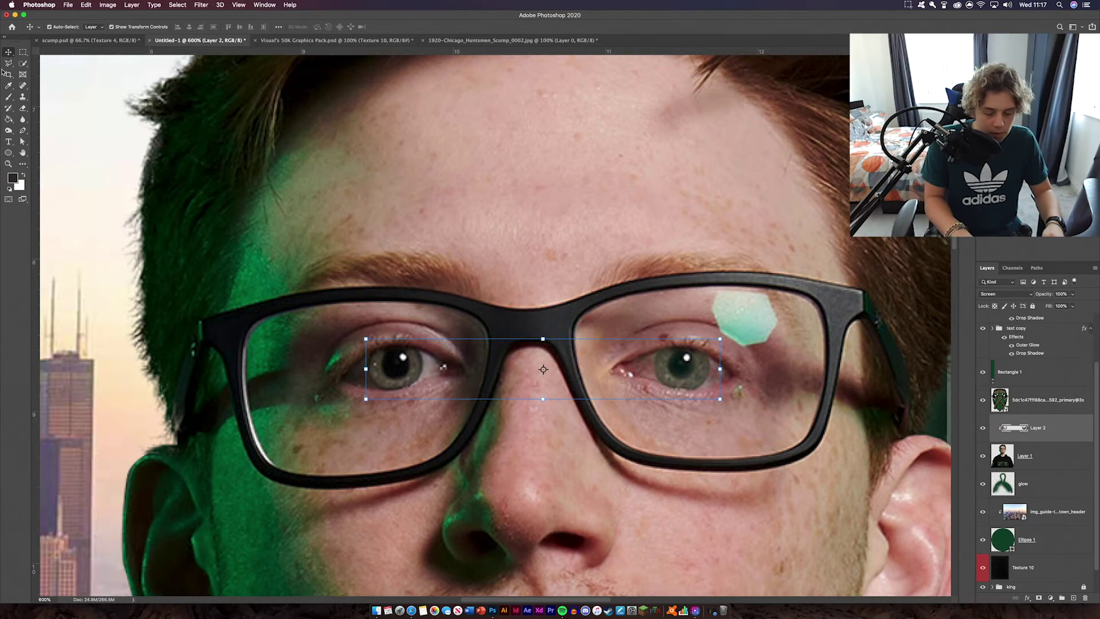
left_click(218, 174)
key("super+minus")
key("super+minus")
key("super+minus")
key("super+minus")
key("super+minus")
key("super+minus")
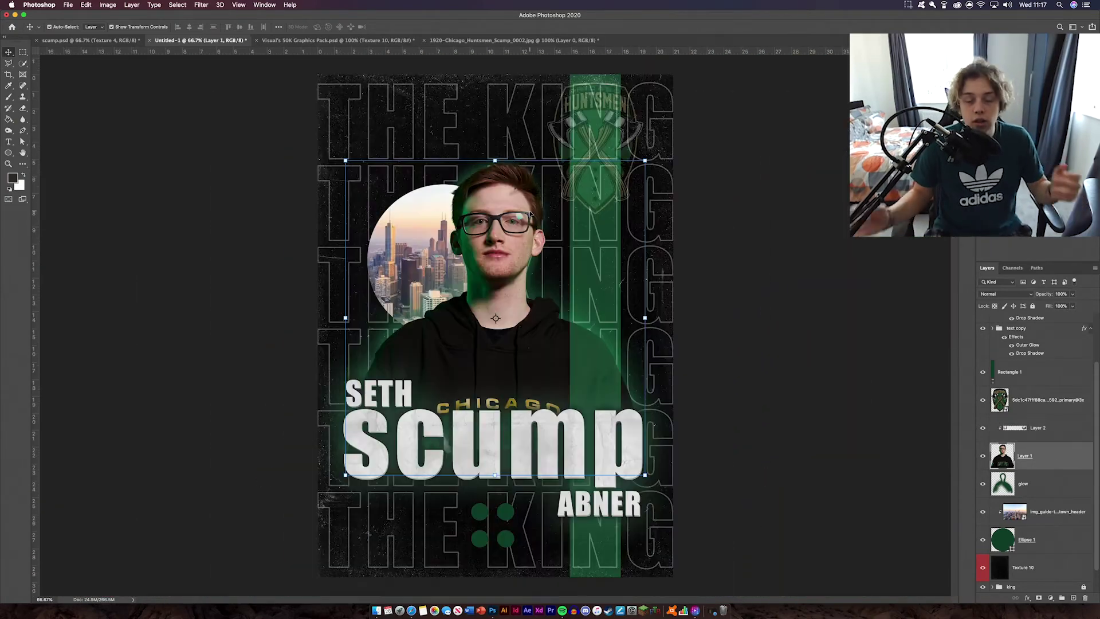
left_click(755, 303)
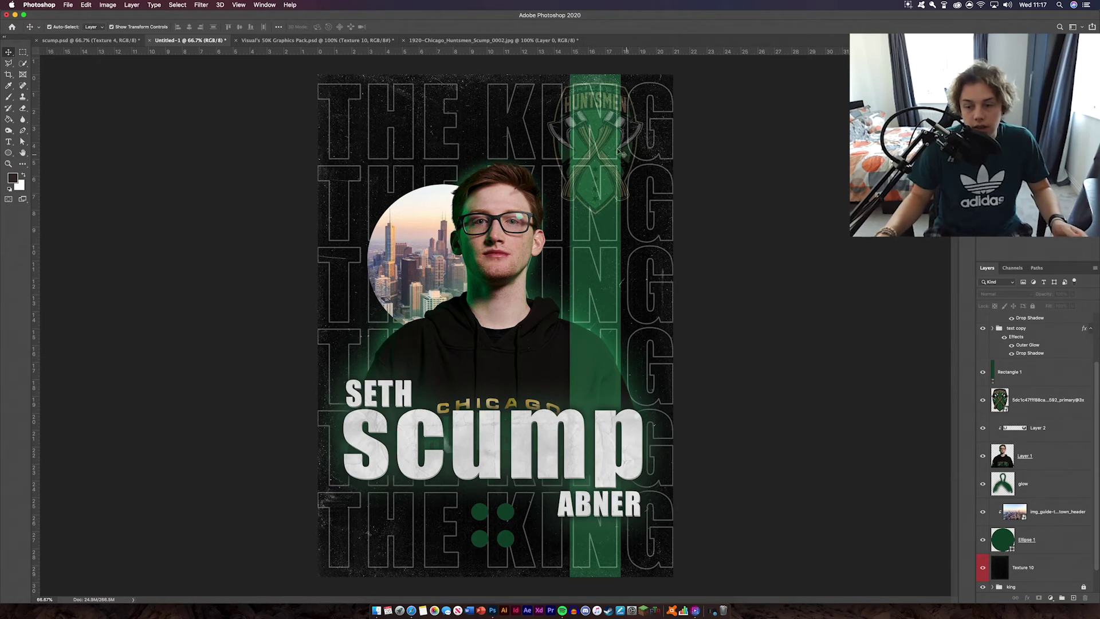
Step: Switch to the finished scump.psd reference document and examine how its texture layers are stacked and clipped
left_click(1059, 453)
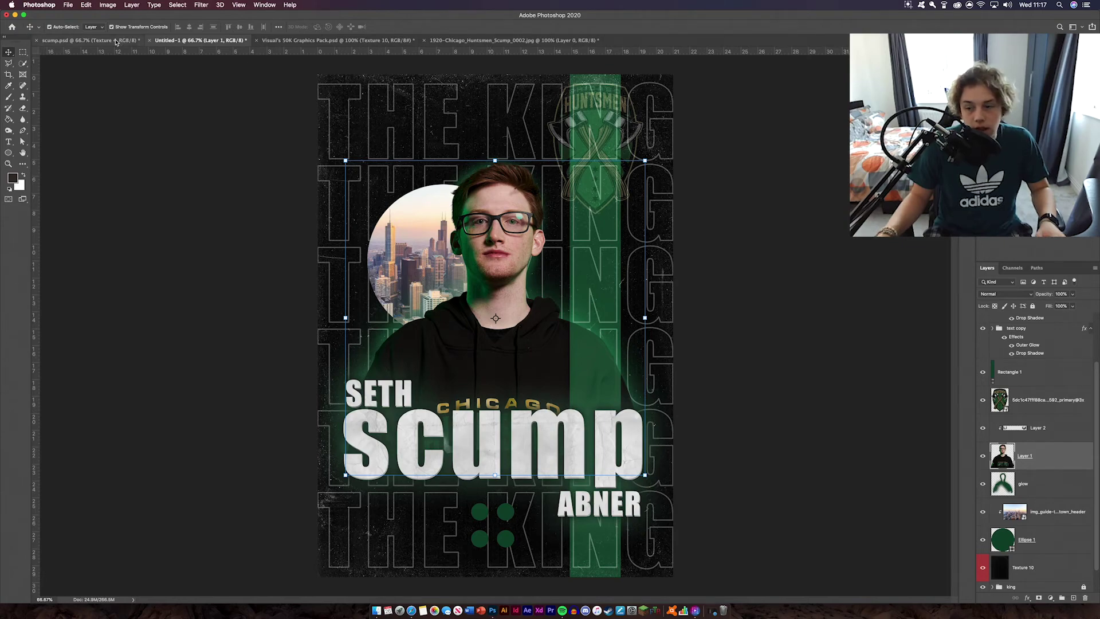
left_click(117, 41)
scroll(1048, 392, "up", 1)
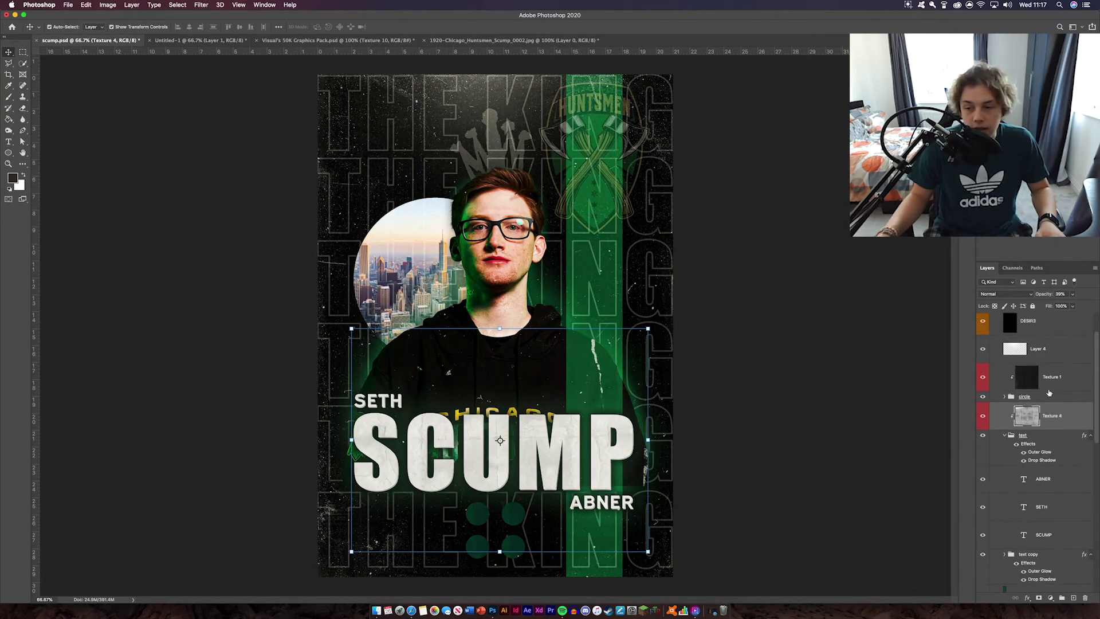
scroll(1049, 393, "down", 2)
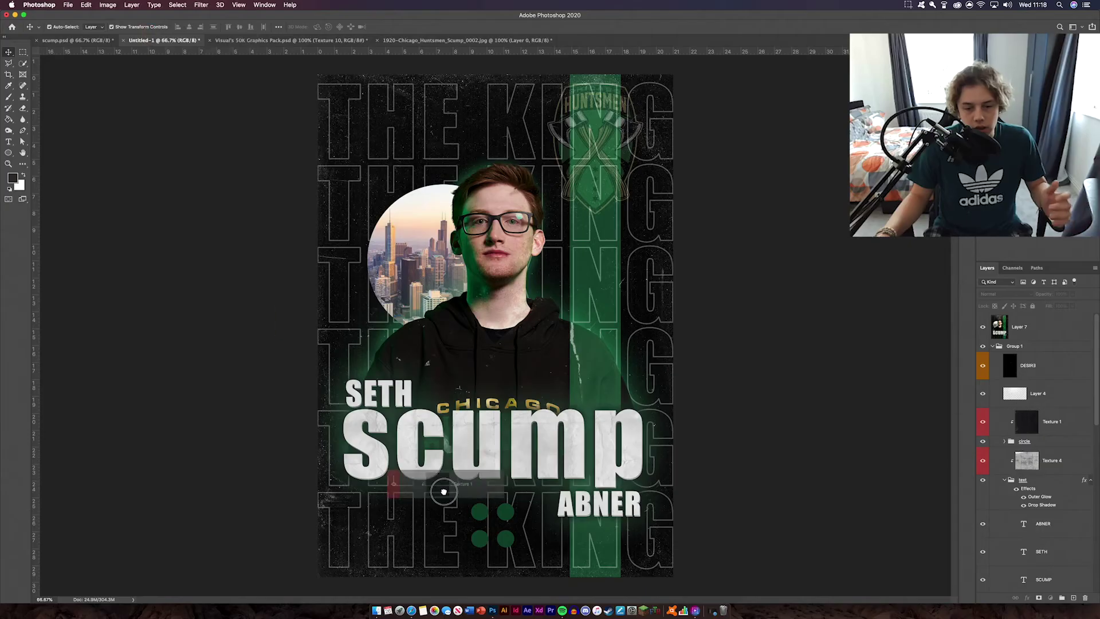
Step: Position the Texture 1 layer over the four green dots and clip it to the CIRCLE group
left_click_drag(443, 492, 508, 525)
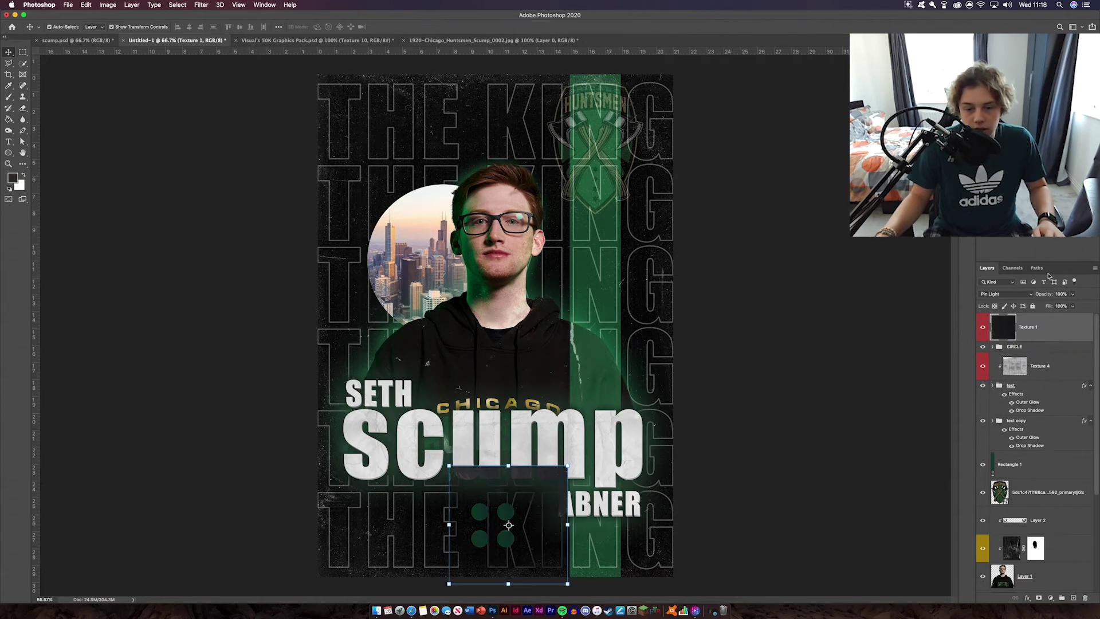
left_click(1054, 339, "alt")
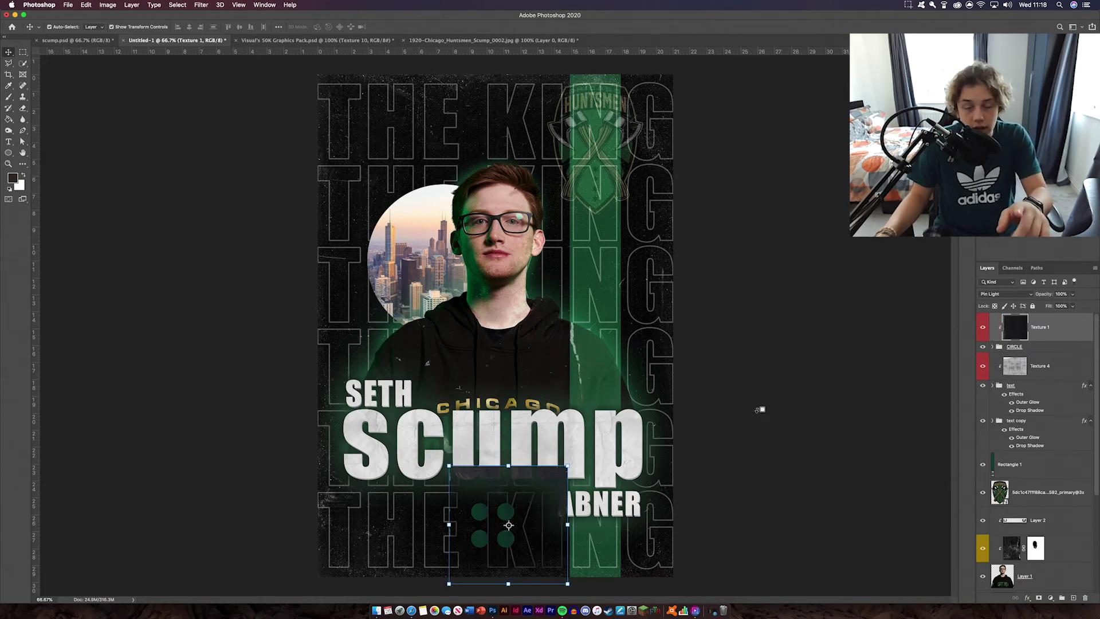
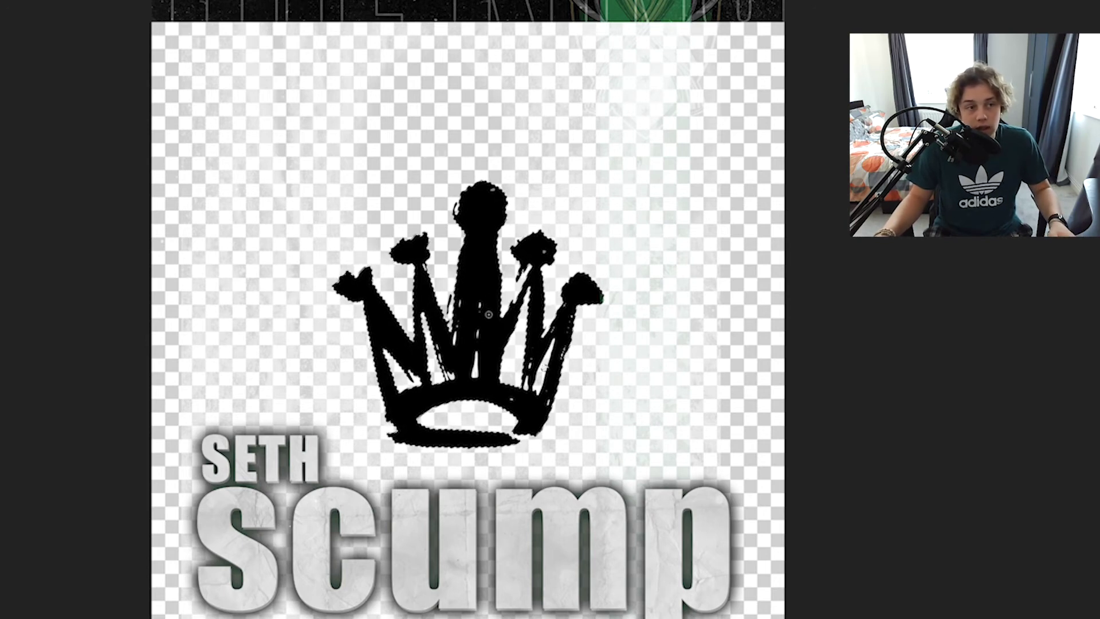
Step: Cut the selected crown out of its image onto a layer of its own and delete the leftover image layer
right_click(475, 303)
left_click(518, 417)
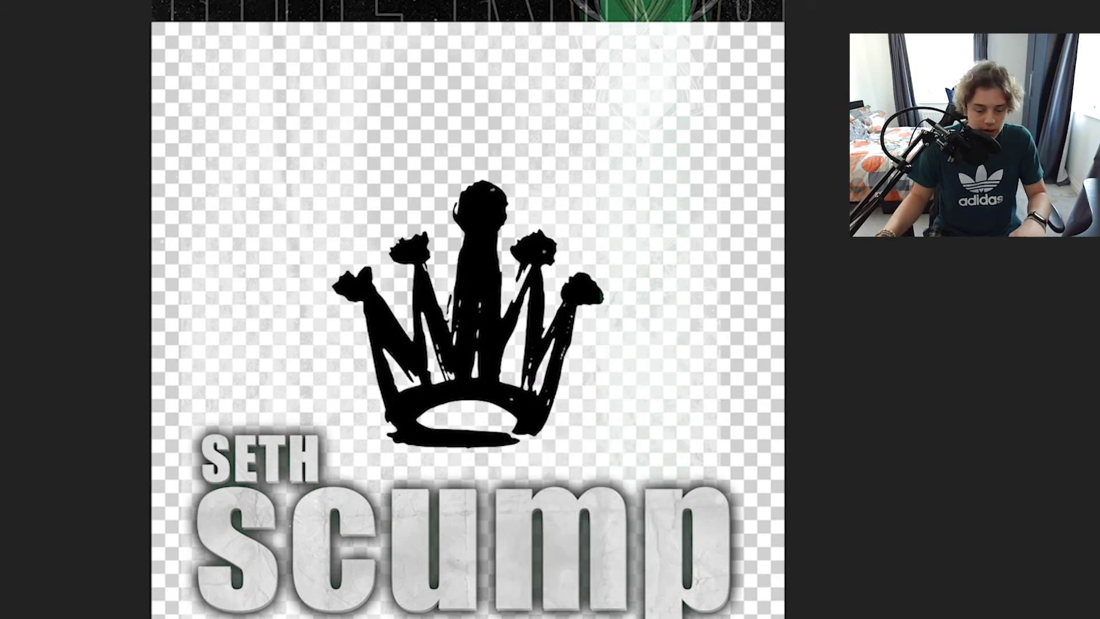
key("v")
left_click(1071, 493)
key("Delete")
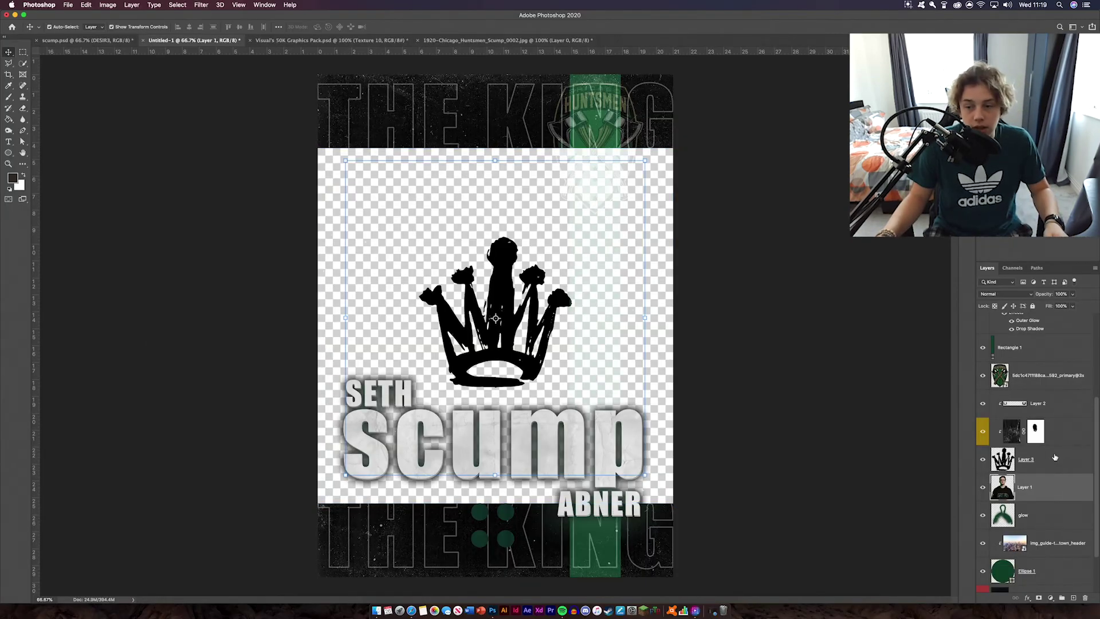
Step: Add a white Color Overlay to the crown layer, Layer 3
left_click(1026, 458)
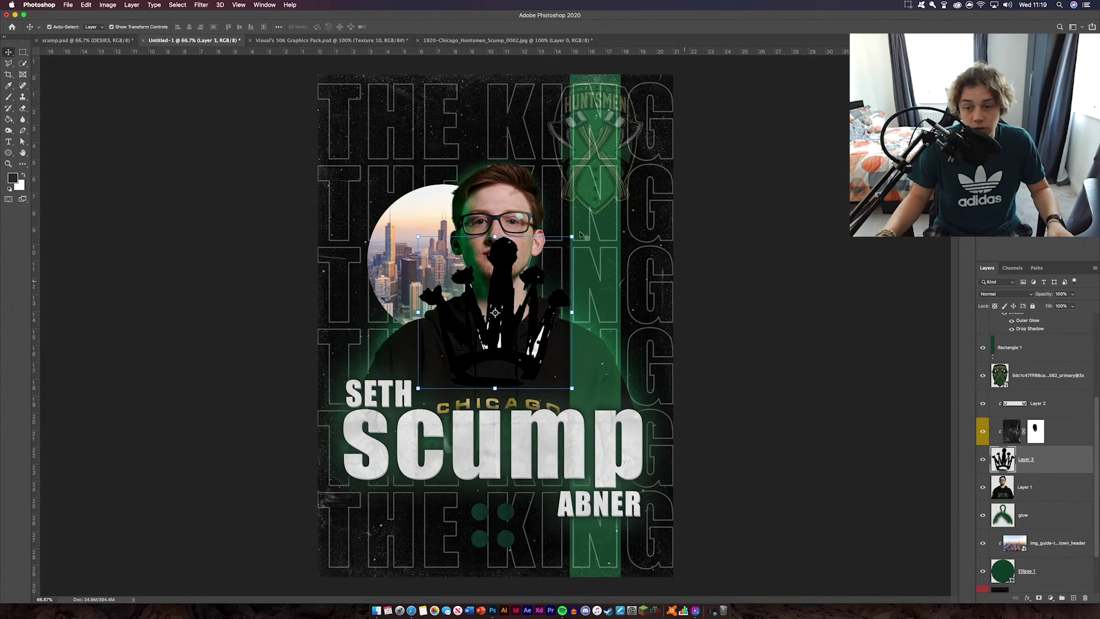
double_click(1040, 464)
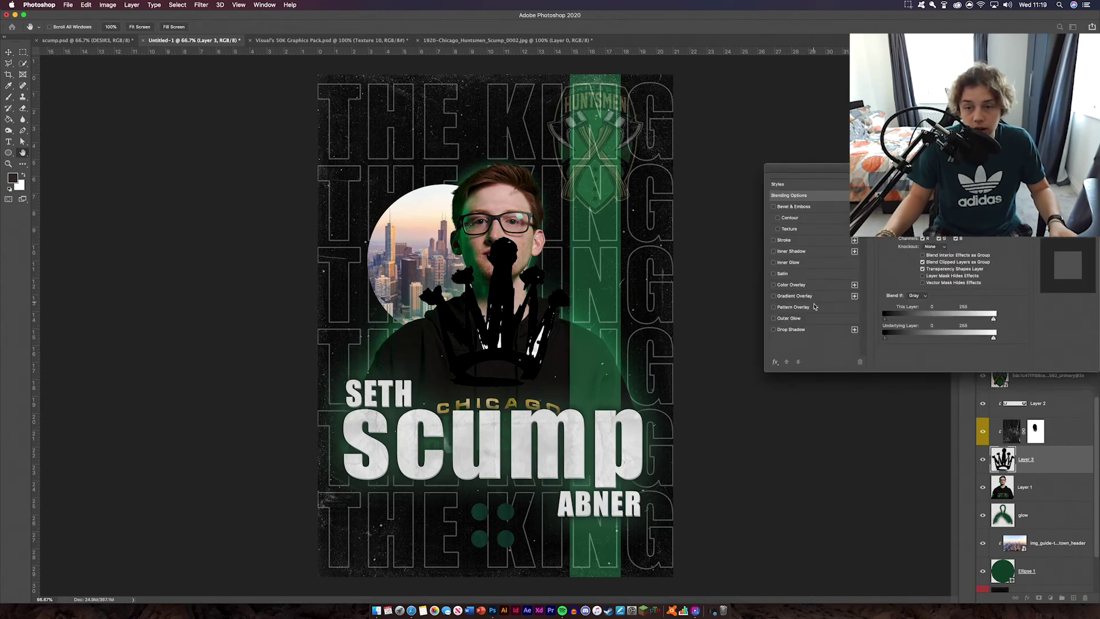
left_click(790, 285)
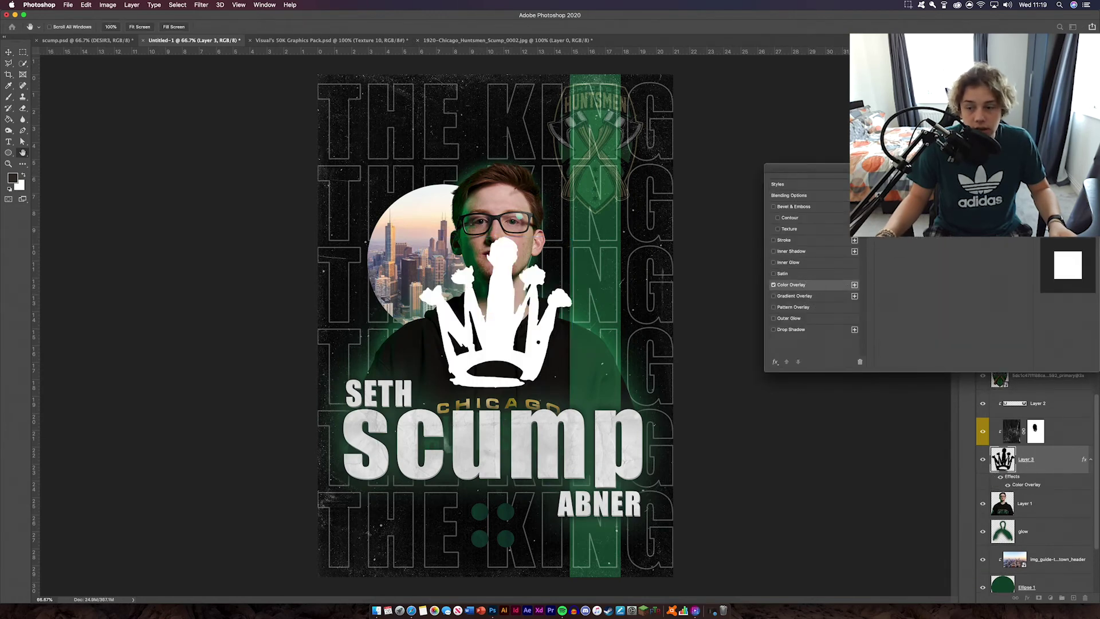
key("Return")
left_click(165, 161)
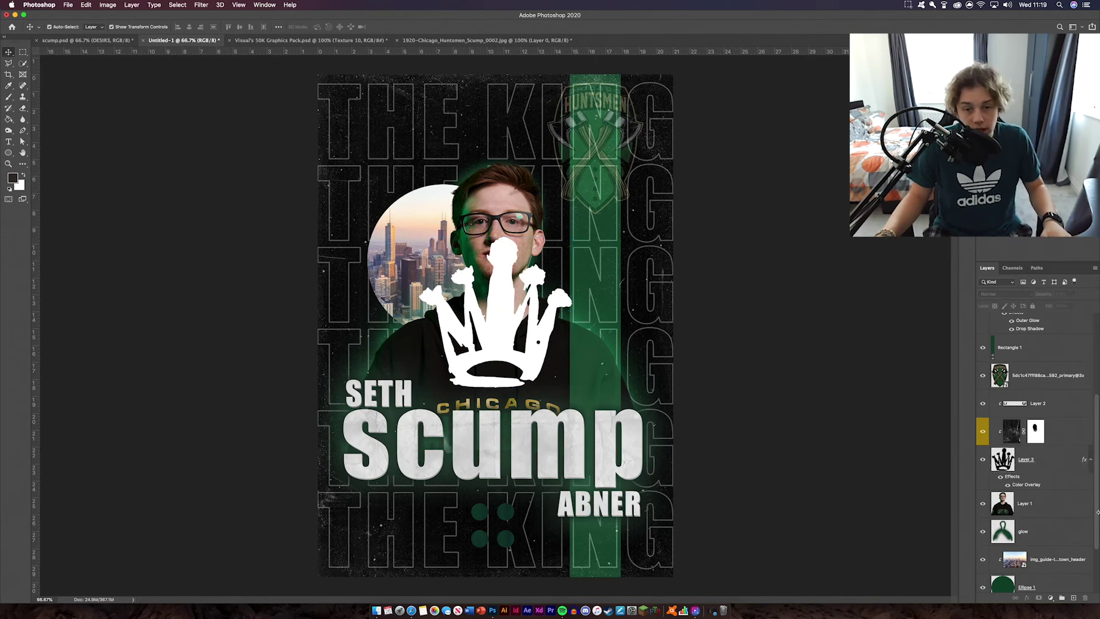
Step: Scale down the crown and place it on top of the player's head, layered behind the player cut-out
left_click(1064, 464)
key("ctrl+t")
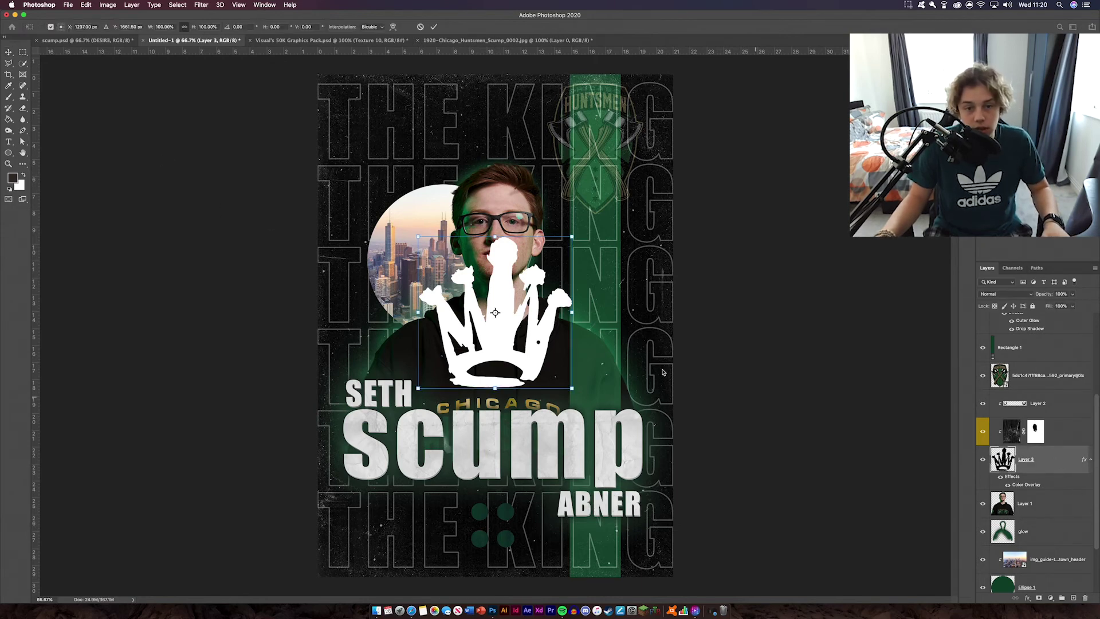
left_click_drag(497, 324, 498, 180)
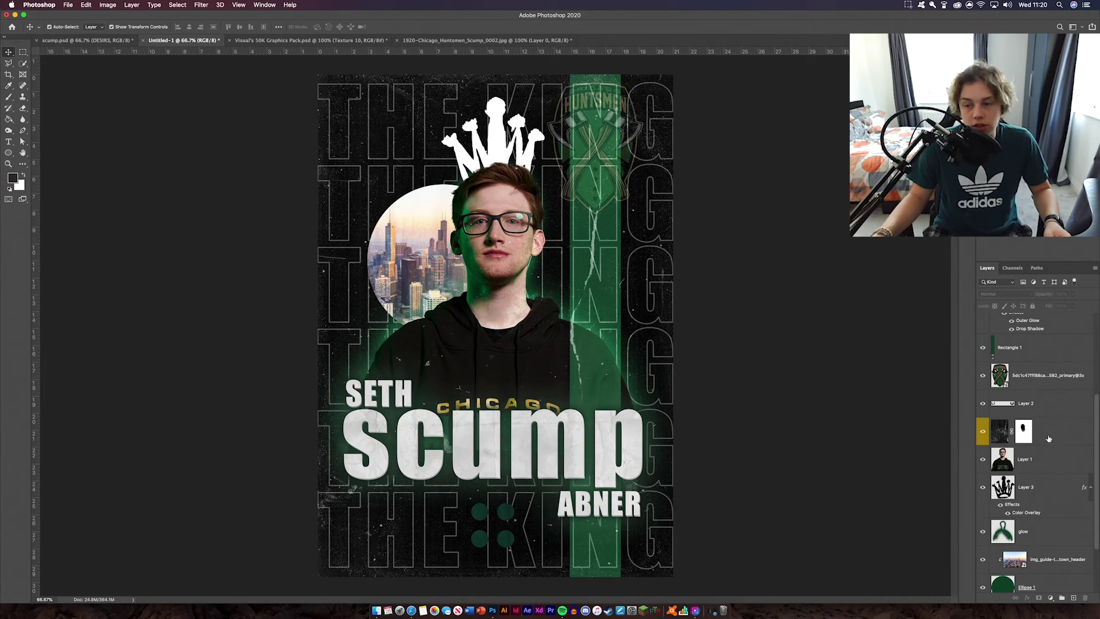
Step: Lower the crown layer's opacity to 18%
left_click(1035, 487)
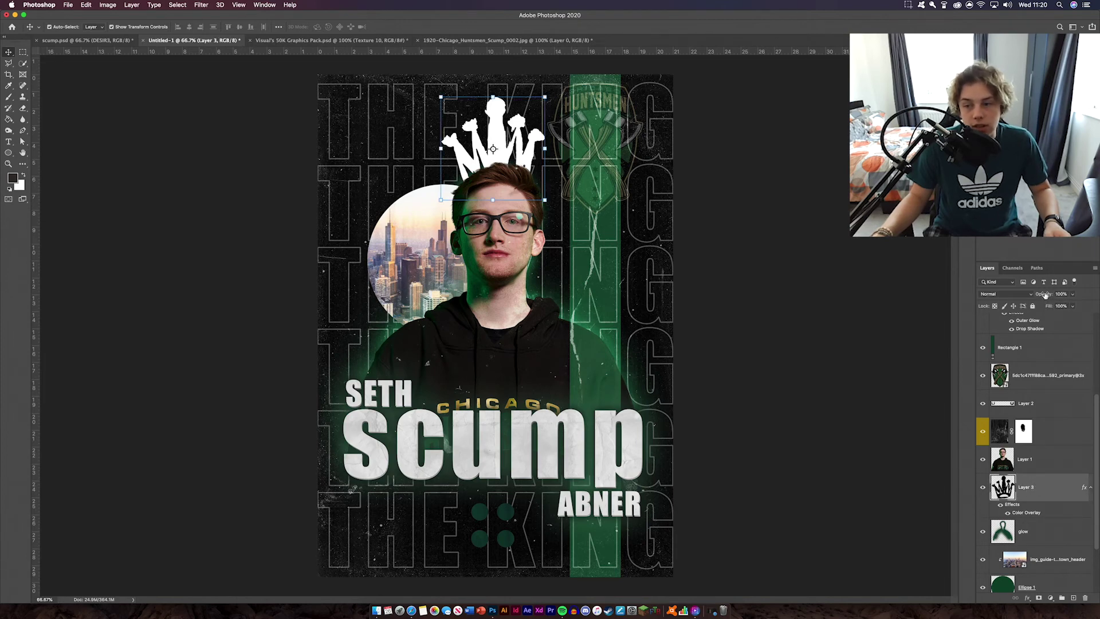
left_click_drag(1034, 294, 1030, 295)
left_click_drag(802, 258, 739, 347)
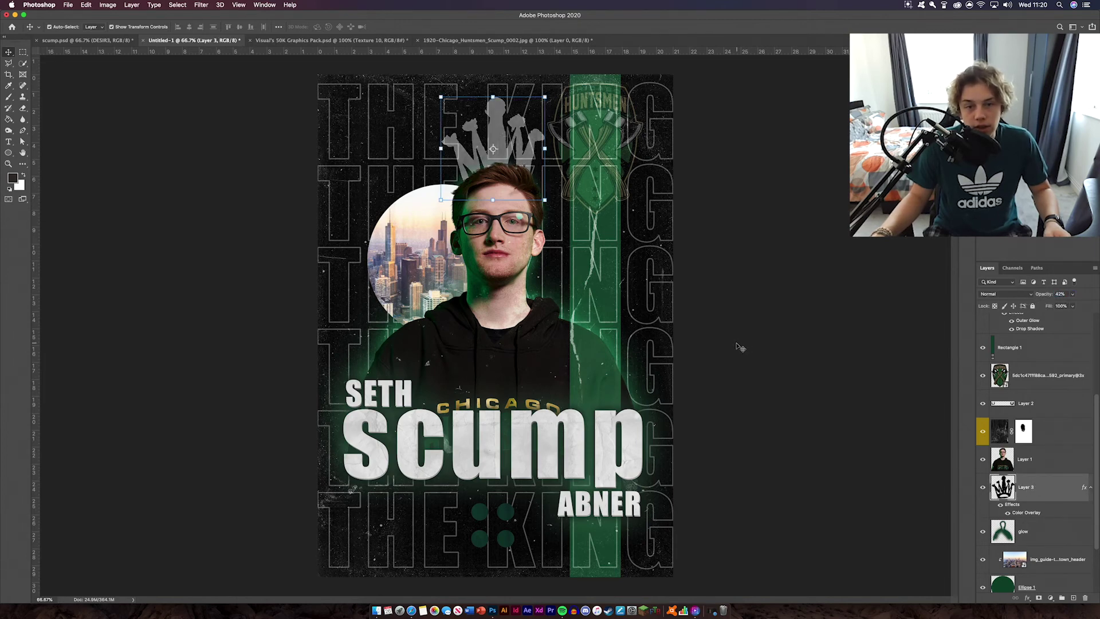
left_click_drag(1032, 296, 941, 301)
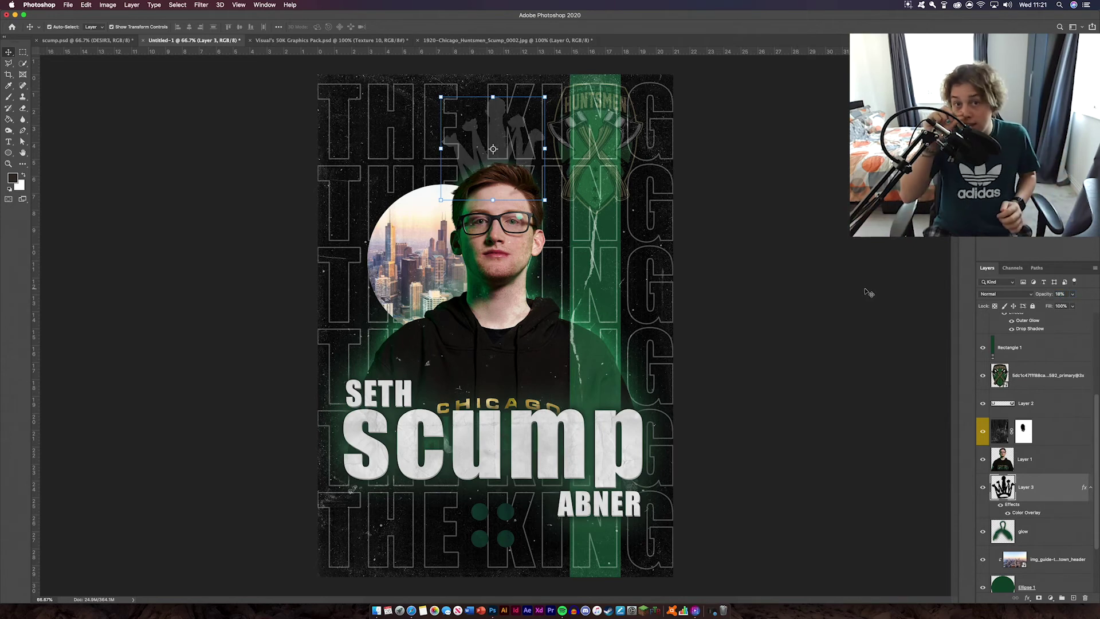
left_click(765, 274)
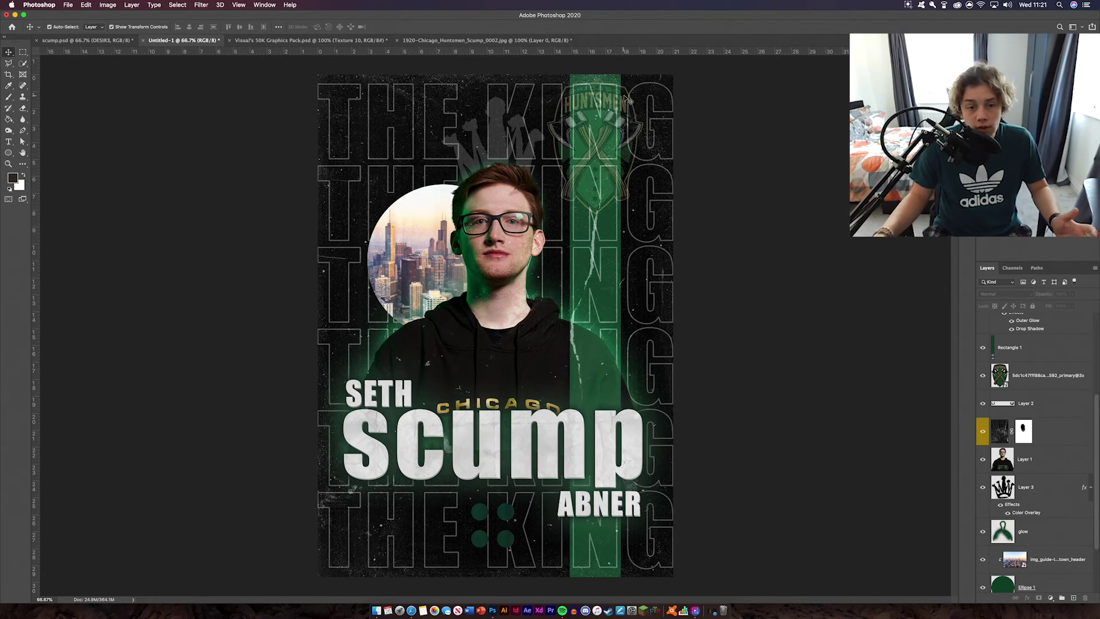
Step: Unlock the king group and Background, group all layers, and merge a duplicate of that group into a single layer
scroll(1089, 529, "down", 3)
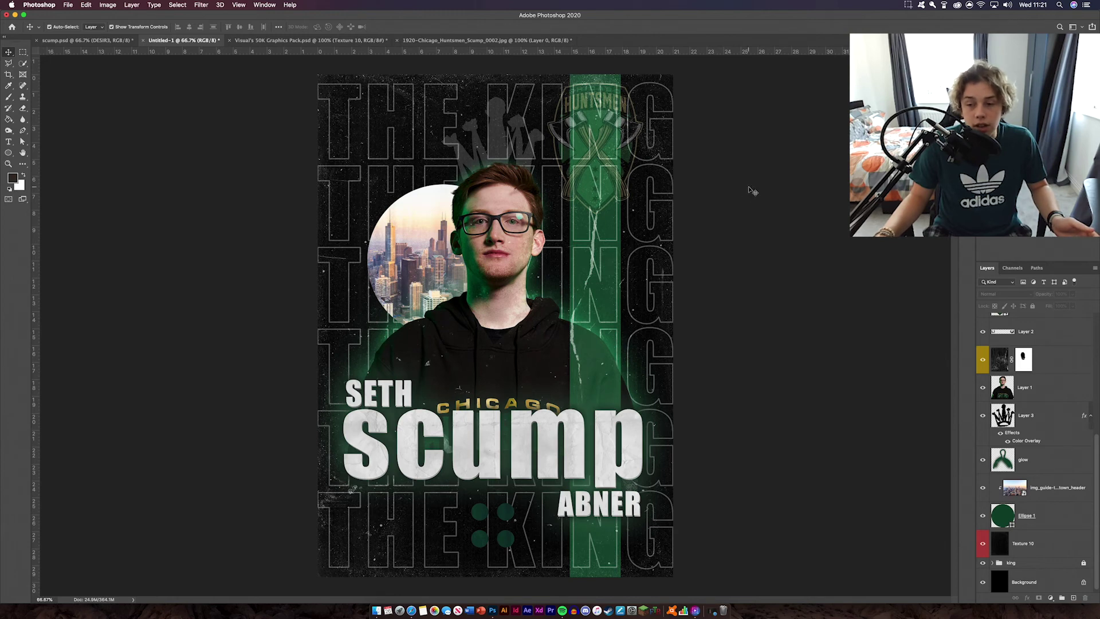
scroll(1031, 447, "down", 5)
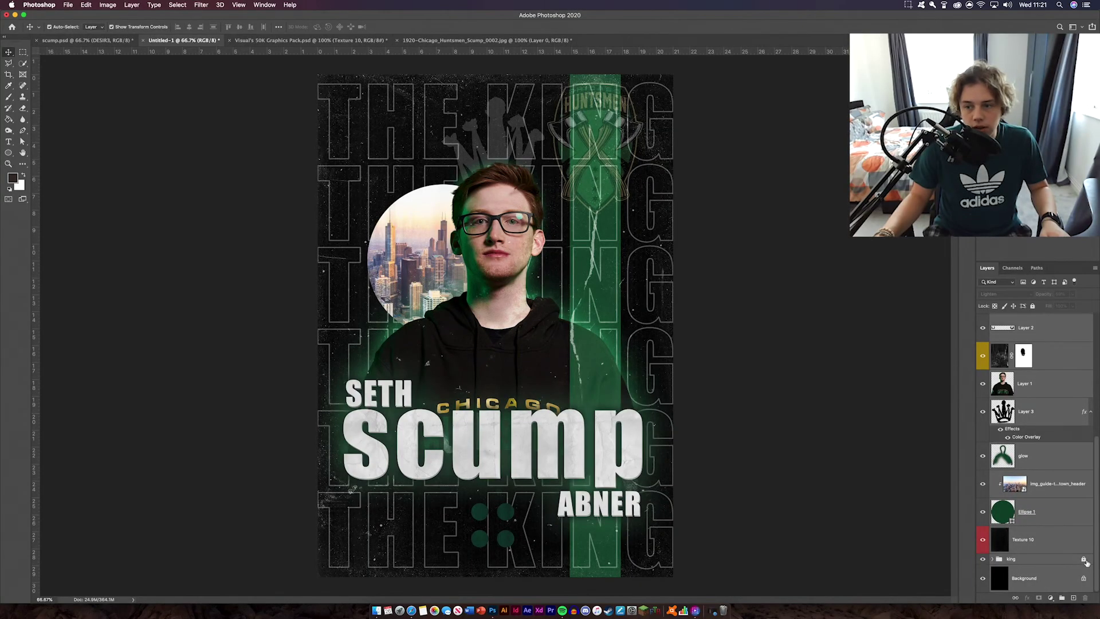
left_click(1085, 560)
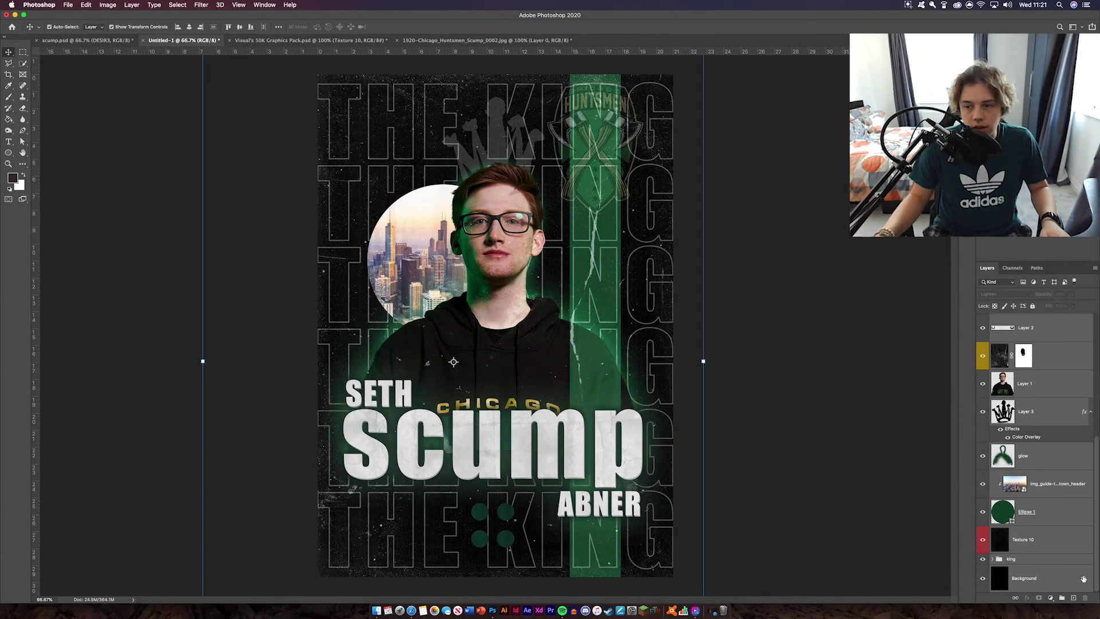
left_click(1083, 578)
scroll(1053, 438, "up", 4)
key("super+j")
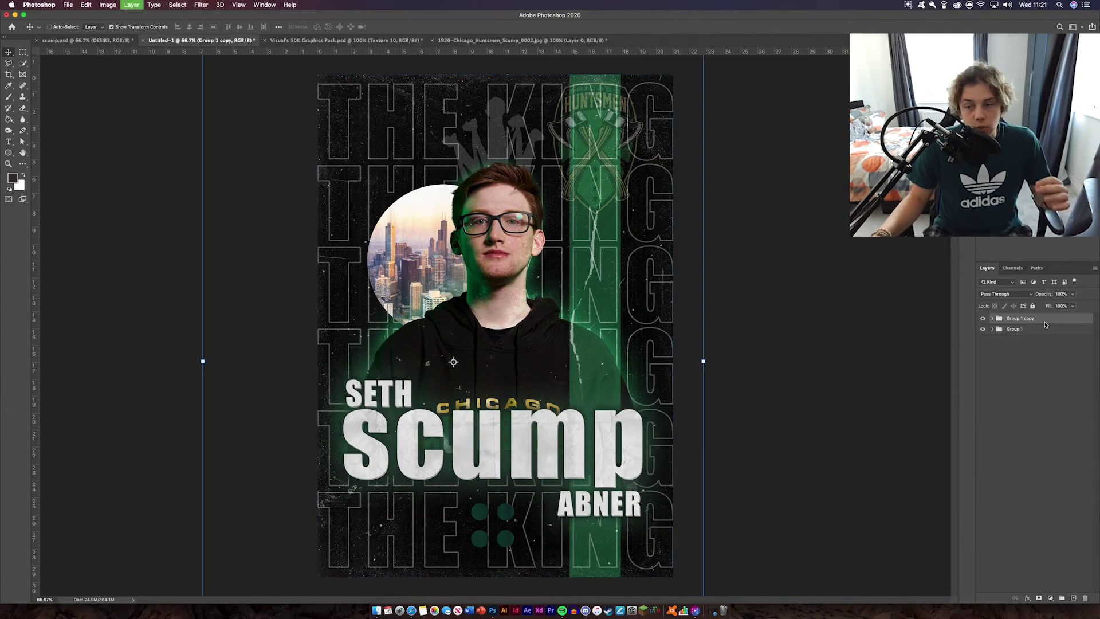
key("super+e")
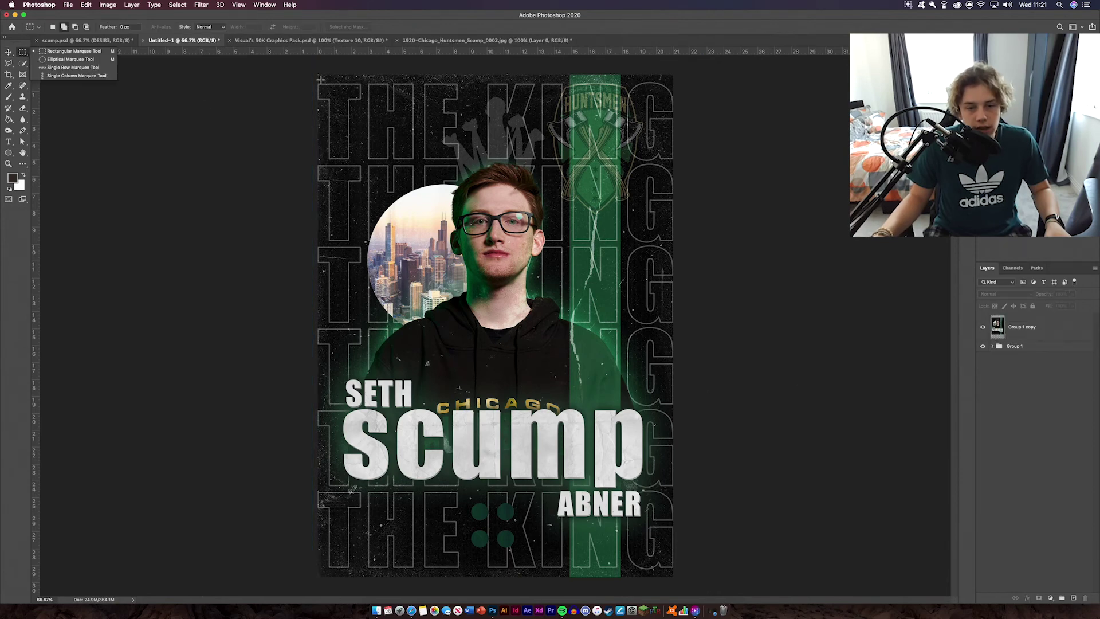
Step: Cut the canvas area of the merged Group 1 copy onto a new layer and delete the leftover Group 1 copy layer
left_click_drag(318, 75, 727, 584)
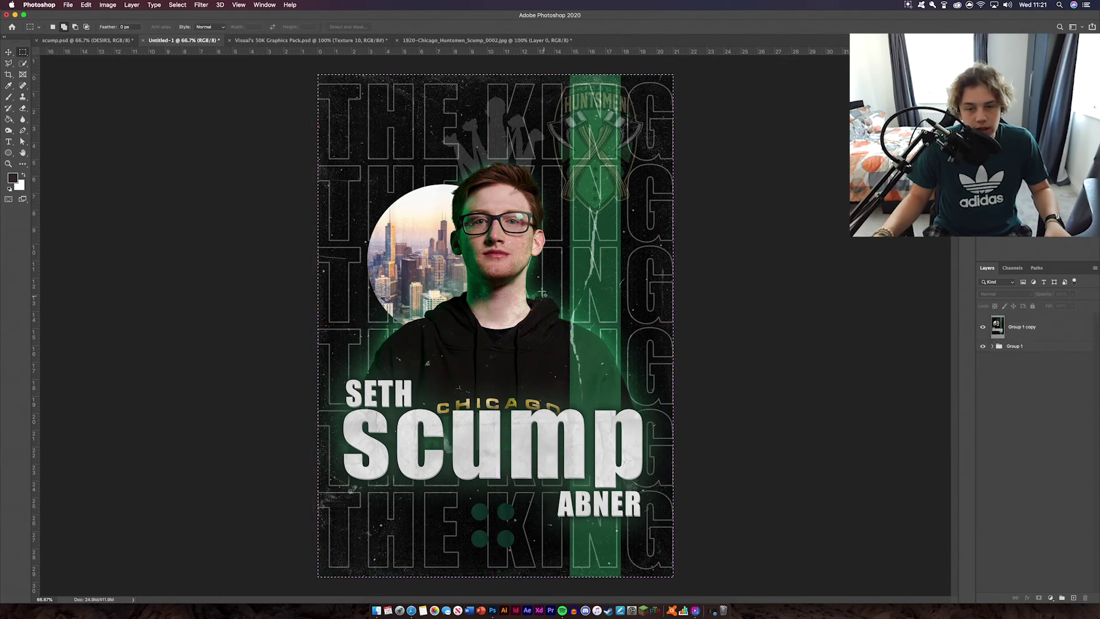
right_click(542, 287)
left_click(1021, 327)
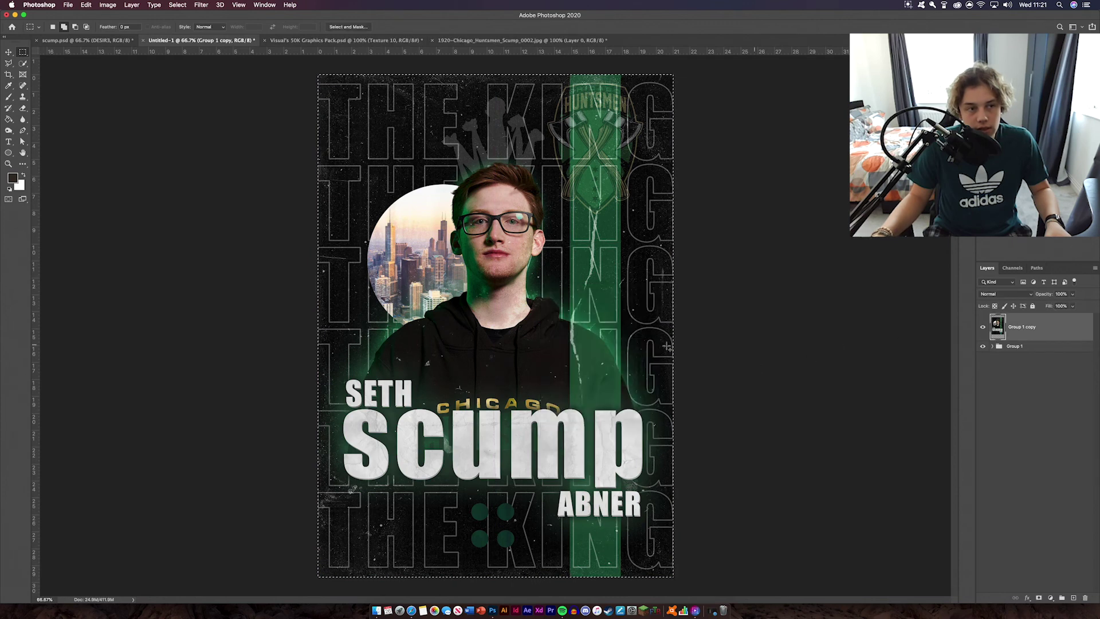
right_click(408, 318)
left_click(432, 384)
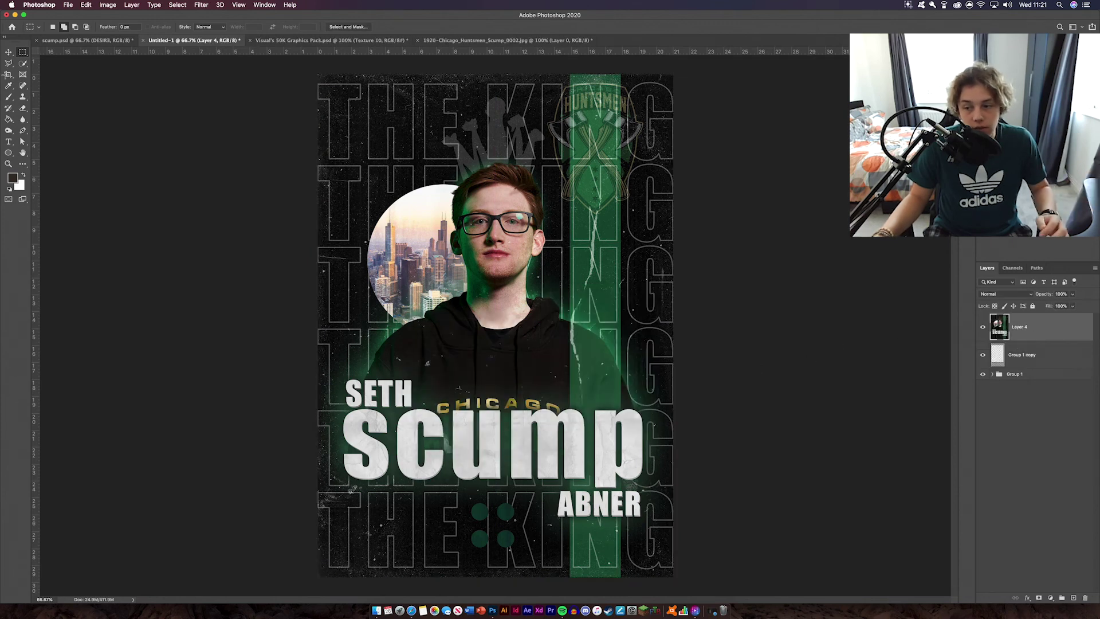
key("v")
left_click(1066, 361)
key("BackSpace")
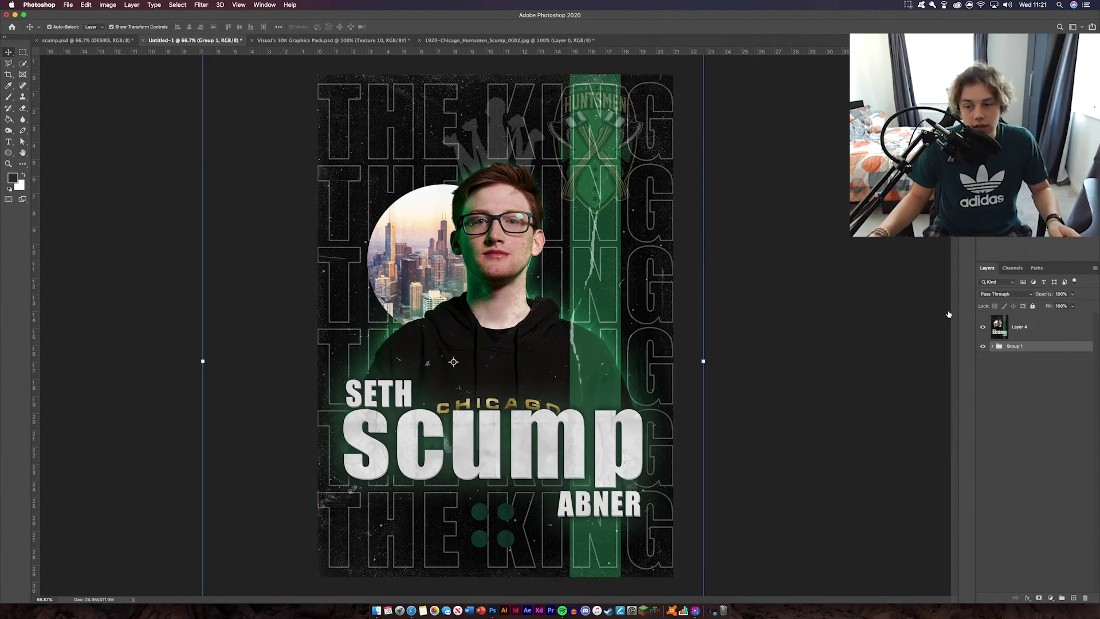
Step: Open the Camera Raw Filter on Layer 4 with the Basic adjustments and a side-by-side before/after preview
left_click(1044, 337)
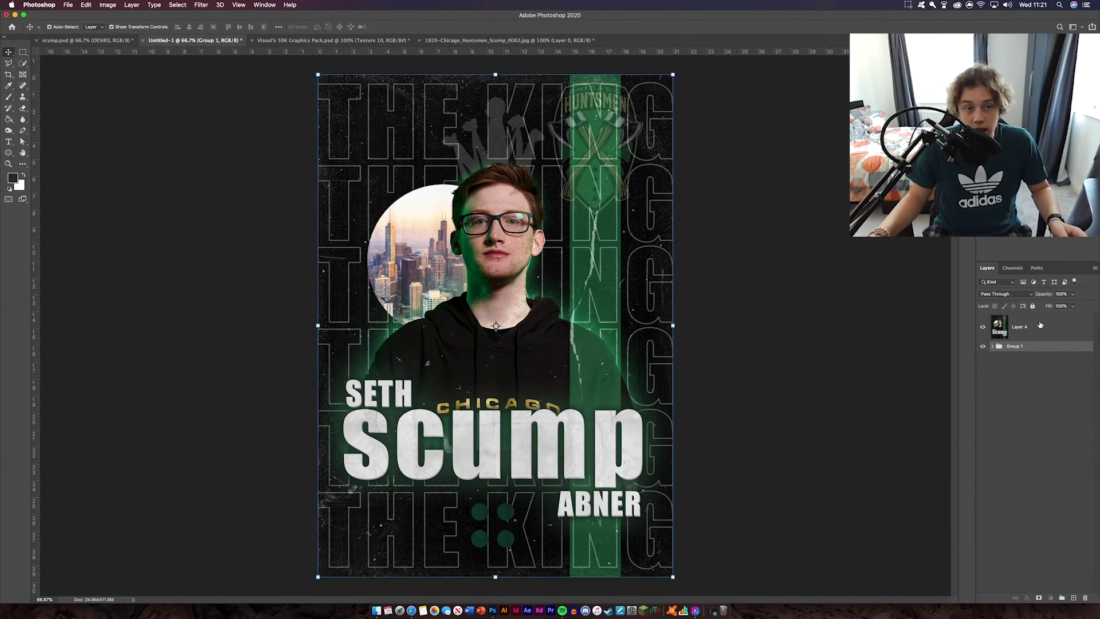
left_click(200, 6)
left_click(231, 58)
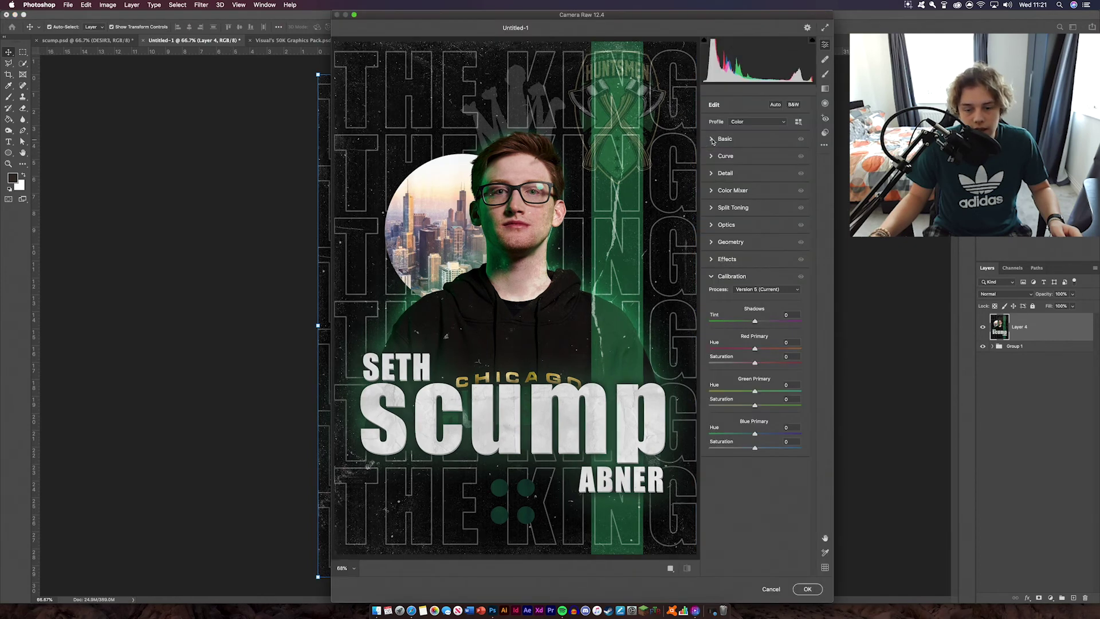
left_click(712, 139)
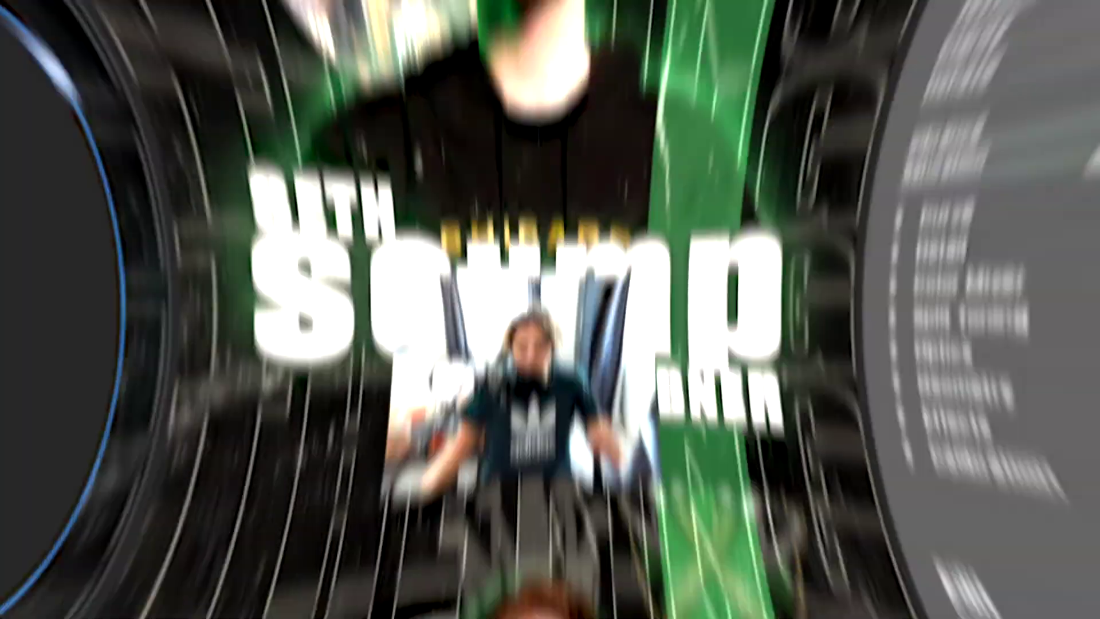
key("q")
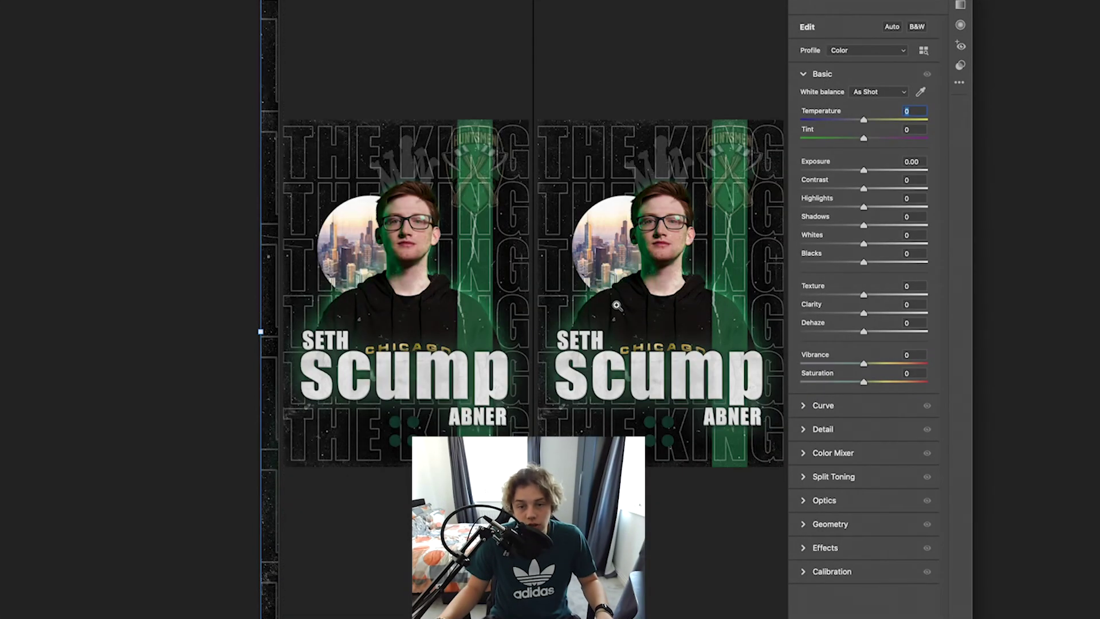
Step: Set temperature +13, tint -15, exposure +0.15, contrast +14, highlights -6, shadows -13, whites and blacks +13, texture +52, clarity +9, dehaze -7, vibrance +11, saturation +22
left_click_drag(864, 119, 860, 209)
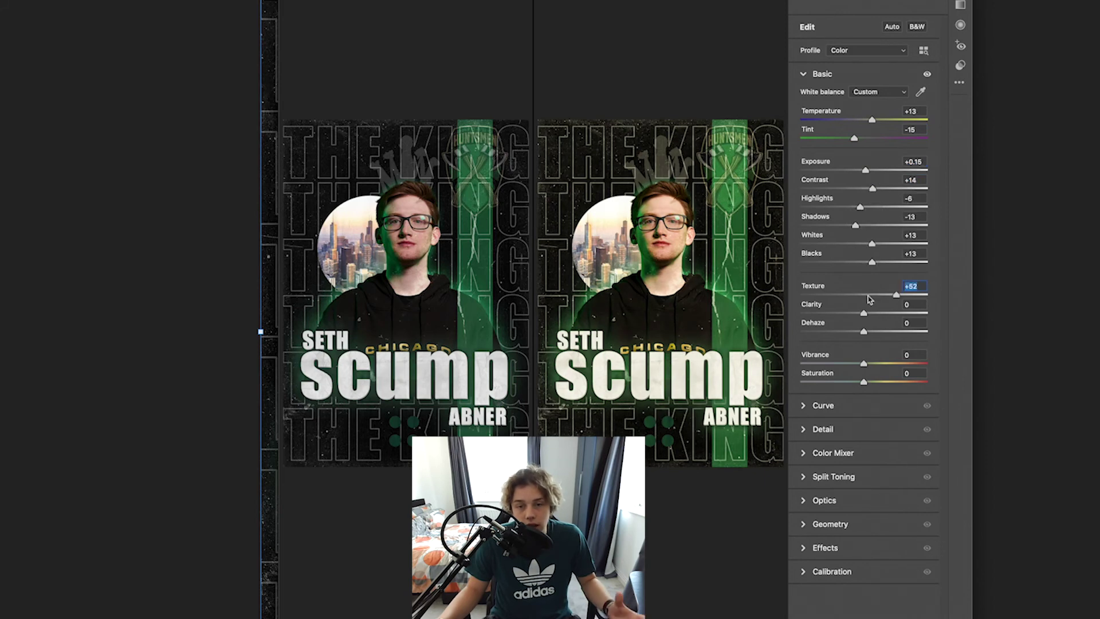
left_click_drag(864, 313, 877, 383)
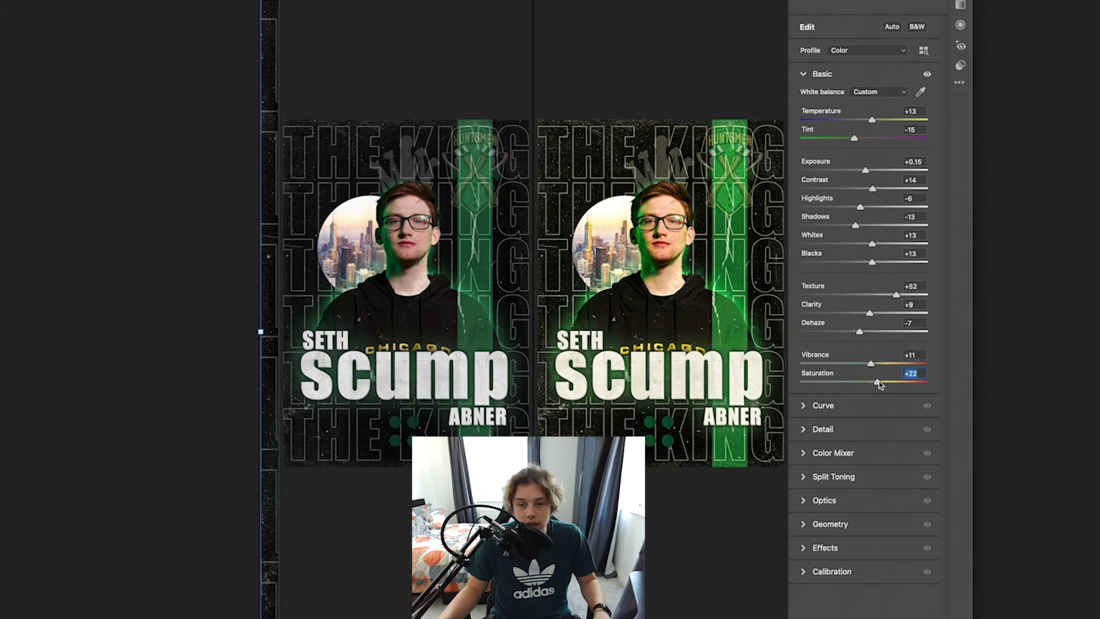
Step: Shape the overall point curve with a shadow point at input 72, output 61 and a highlight point at input 216, output 224
left_click(804, 406)
left_click_drag(825, 229, 835, 231)
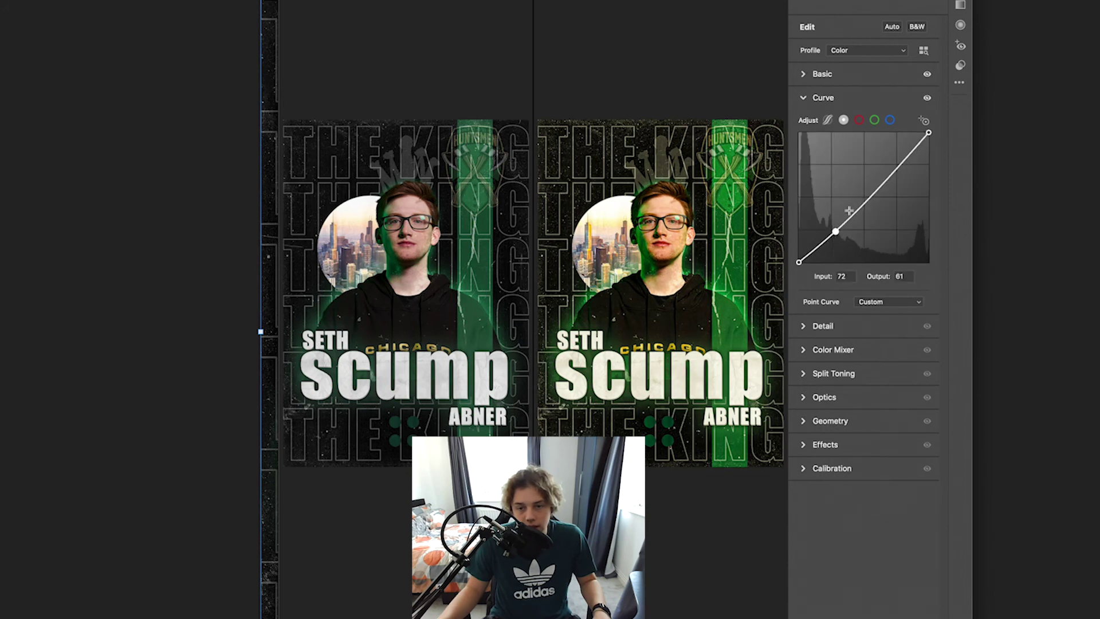
left_click_drag(909, 152, 909, 148)
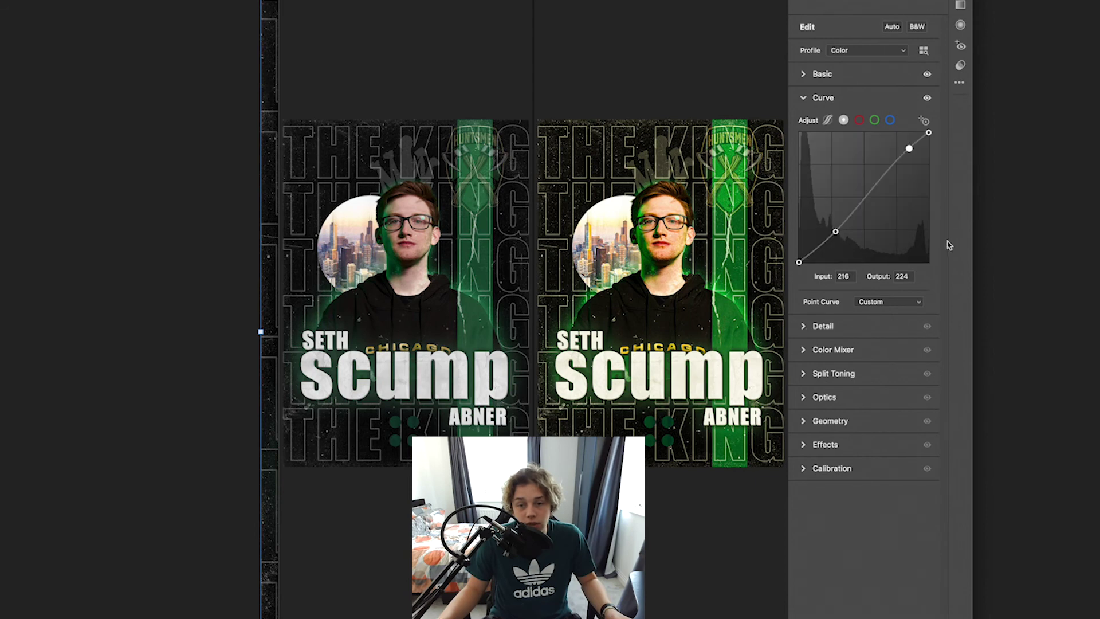
Step: Try an S-shaped curve on the green channel and undo its point adjustments
left_click(875, 121)
left_click_drag(832, 235, 825, 232)
left_click_drag(912, 149, 908, 144)
left_click_drag(825, 231, 827, 237)
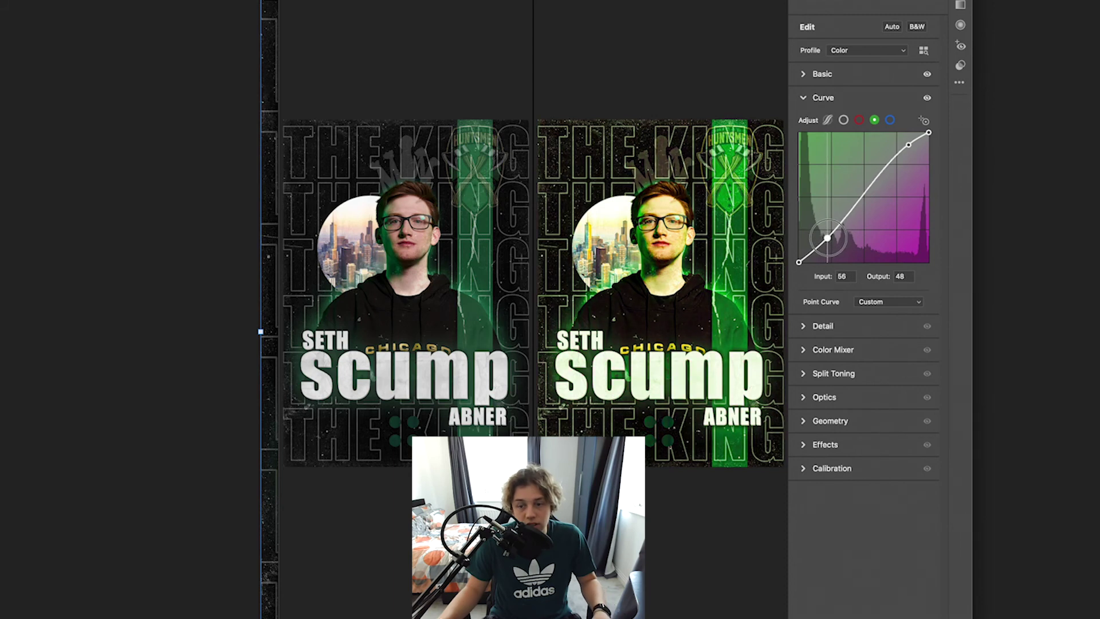
key("super+z")
key("super+z")
key("super+z")
key("super+z")
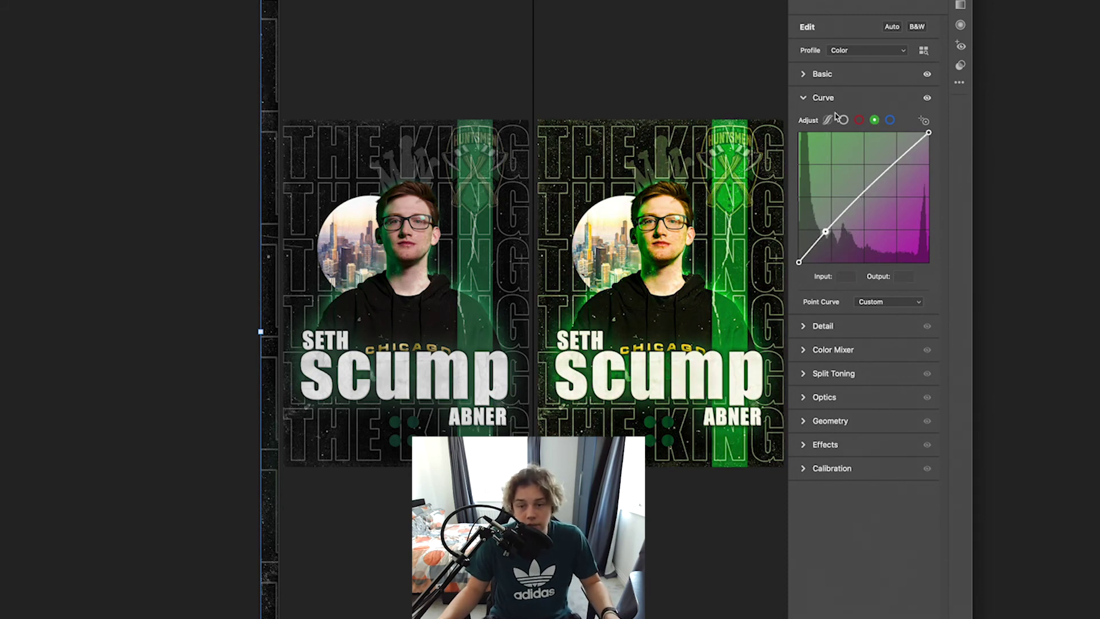
Step: Set sharpening to 18 and add grain of 38 with a size of 29
left_click(805, 325)
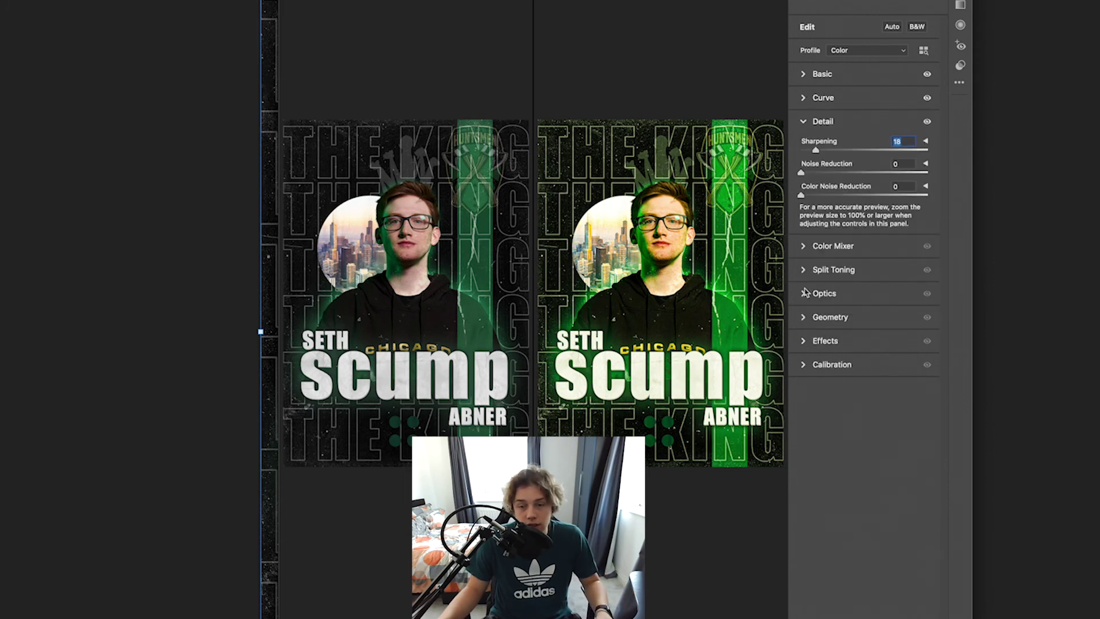
left_click(805, 318)
left_click(807, 339)
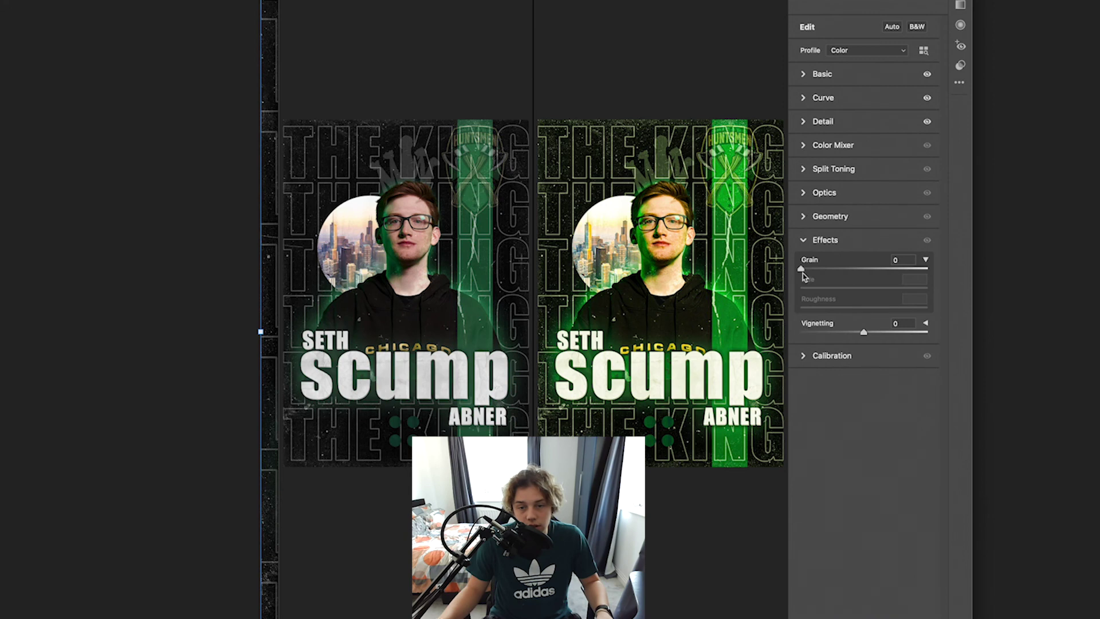
left_click_drag(802, 272, 837, 288)
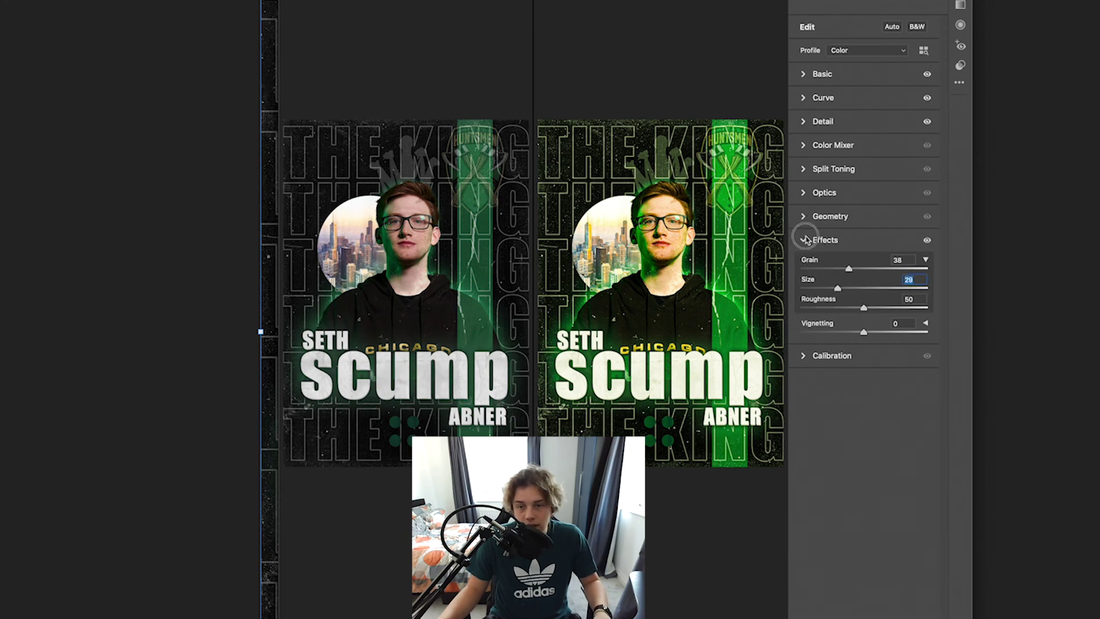
Step: Cool the white balance temperature to -10
left_click(805, 240)
left_click(819, 73)
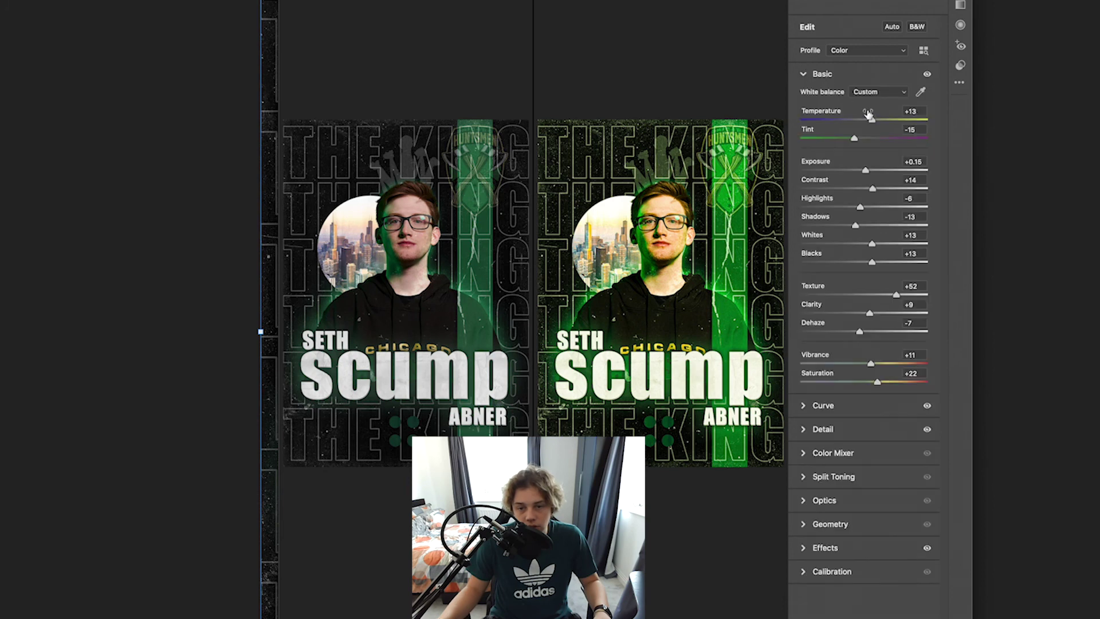
left_click_drag(869, 117, 861, 124)
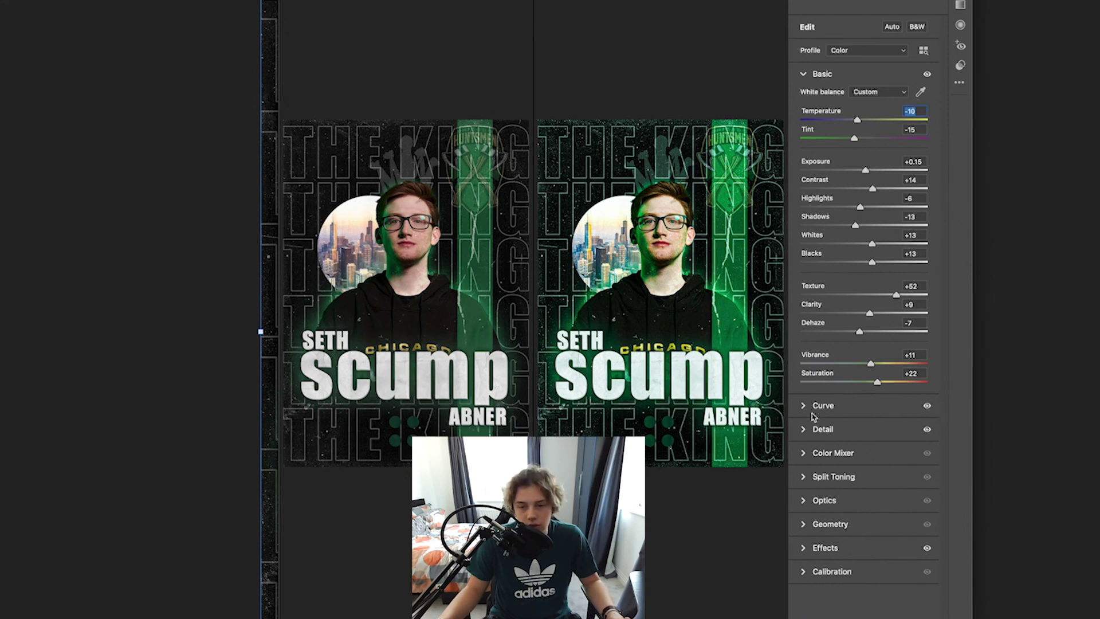
Step: Calibrate the colours with shadows tint -25, red hue -22, red saturation +14, green hue -12 and blue hue +1, and apply the filter
left_click(805, 555)
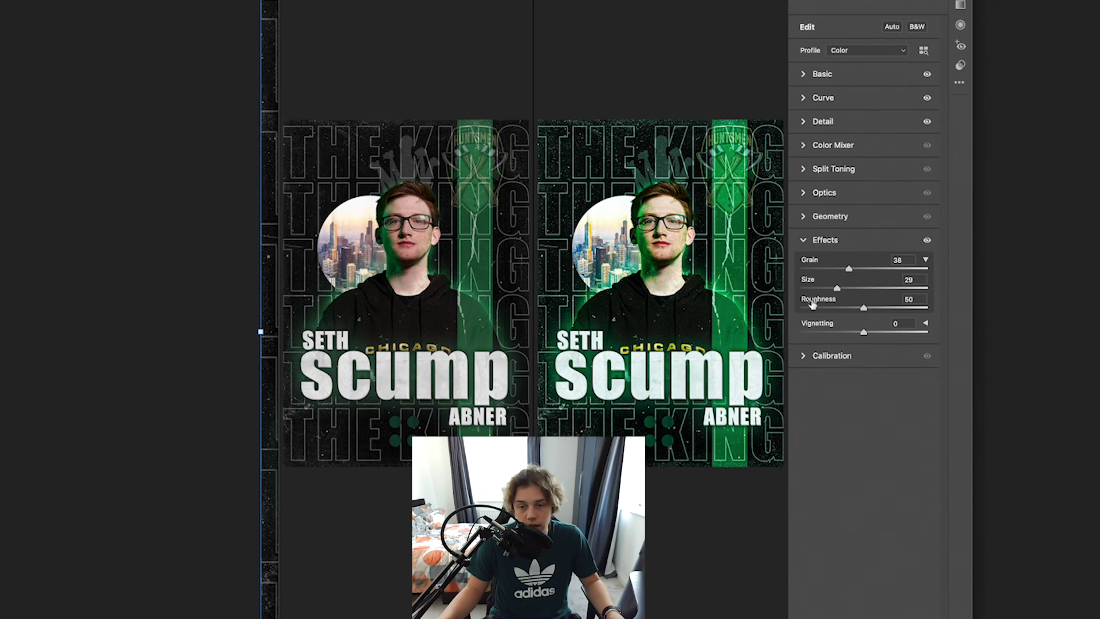
left_click(813, 357)
left_click_drag(865, 324, 849, 327)
left_click_drag(865, 365, 873, 385)
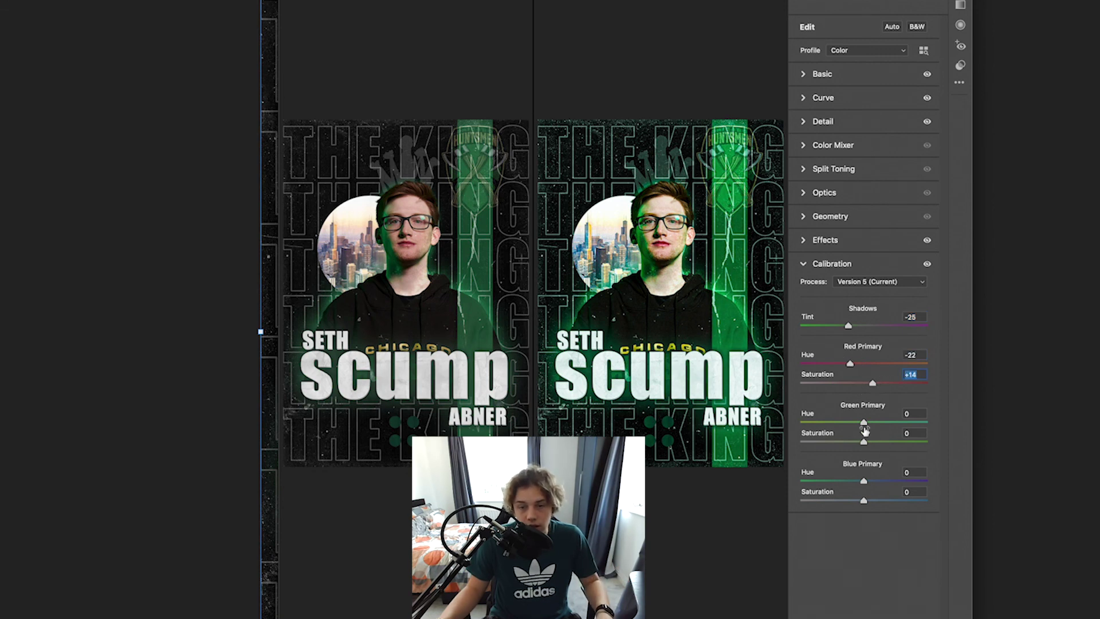
left_click_drag(864, 430, 857, 428)
mouse_move(865, 483)
left_mouse_down()
mouse_move(849, 484)
mouse_move(913, 488)
mouse_move(864, 484)
left_mouse_up()
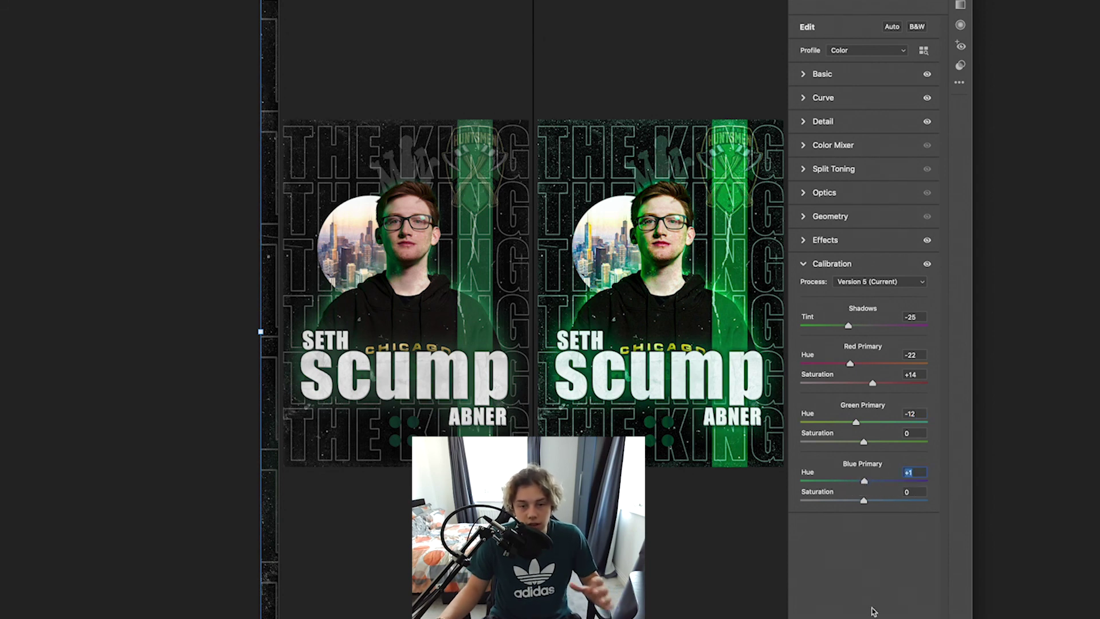
left_click(906, 618)
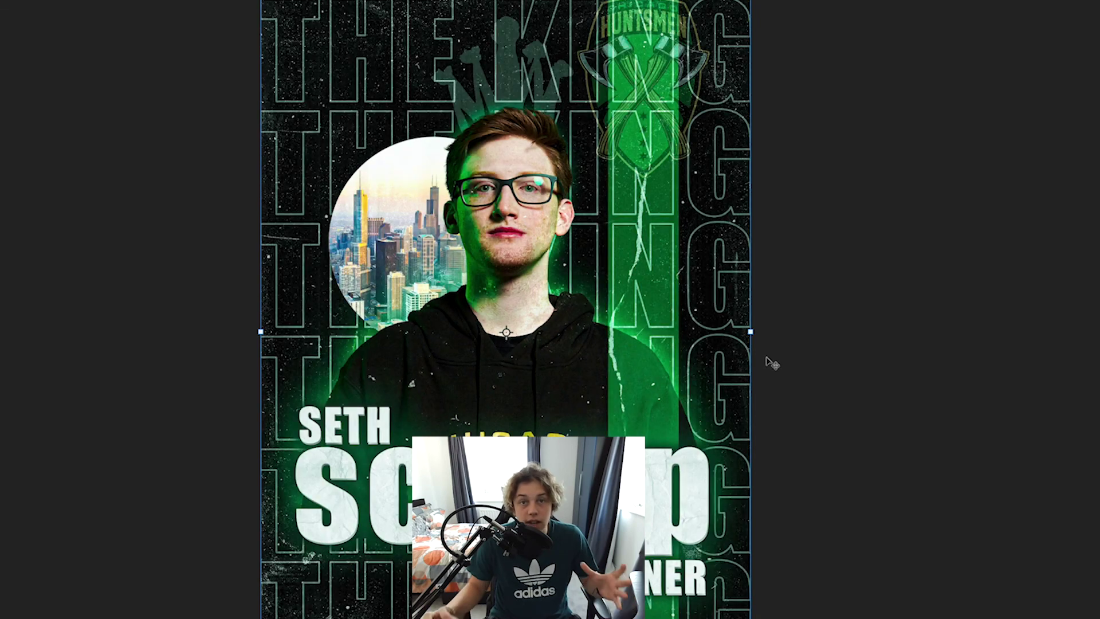